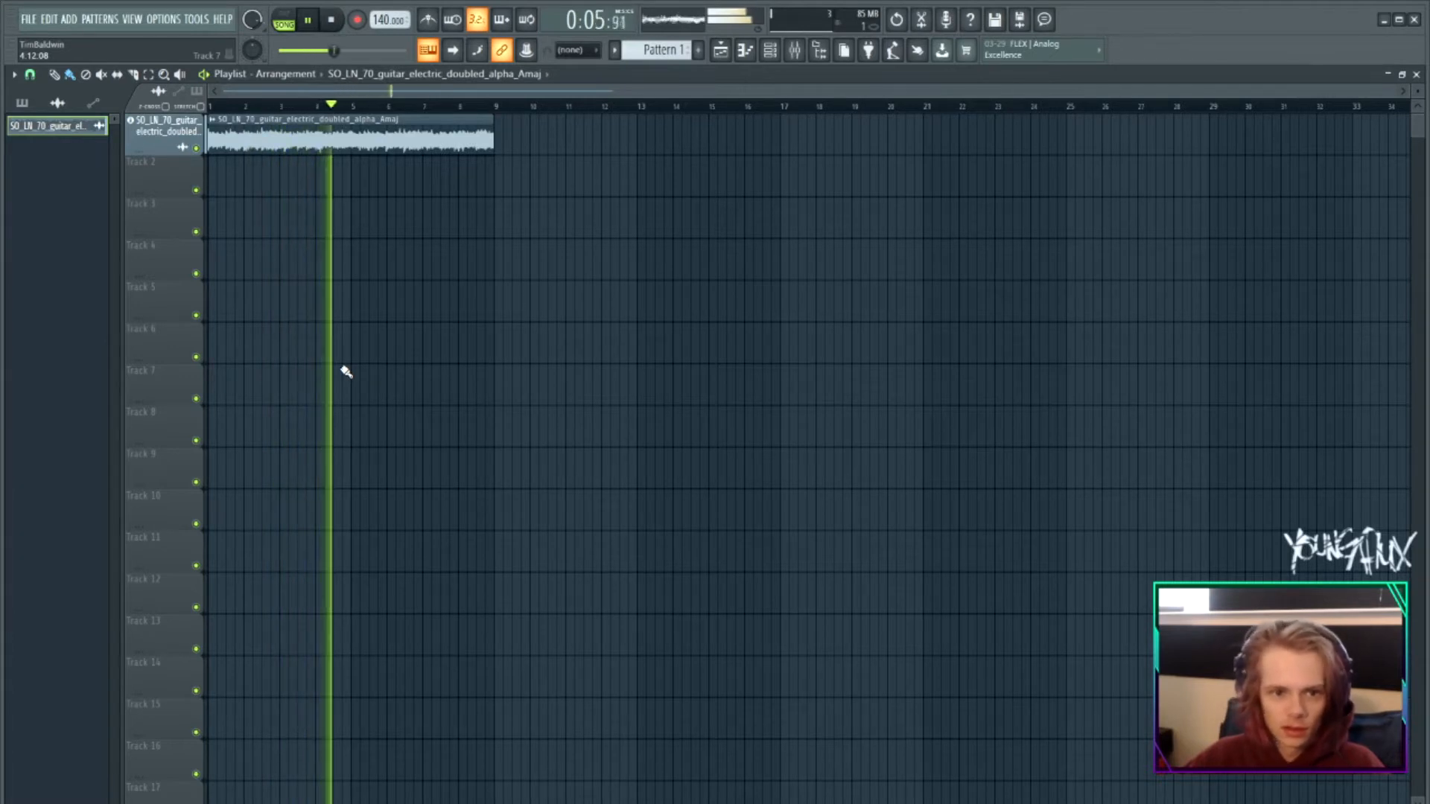
Stop playback and add the rockstar kick, stupid snare 2, Murda Clap and Hi Hat Bourne samples as channel rack channels.
key("space")
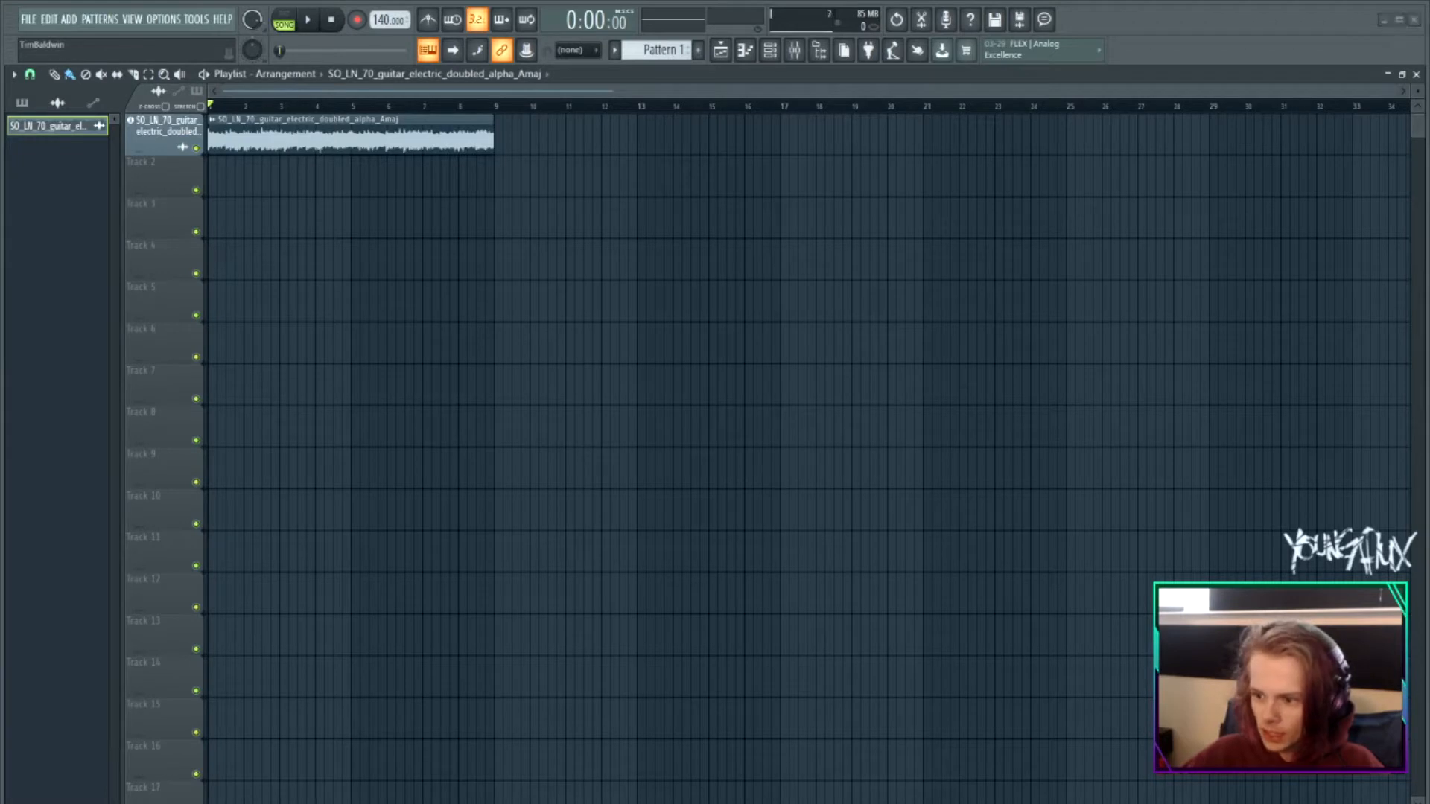
left_click(770, 50)
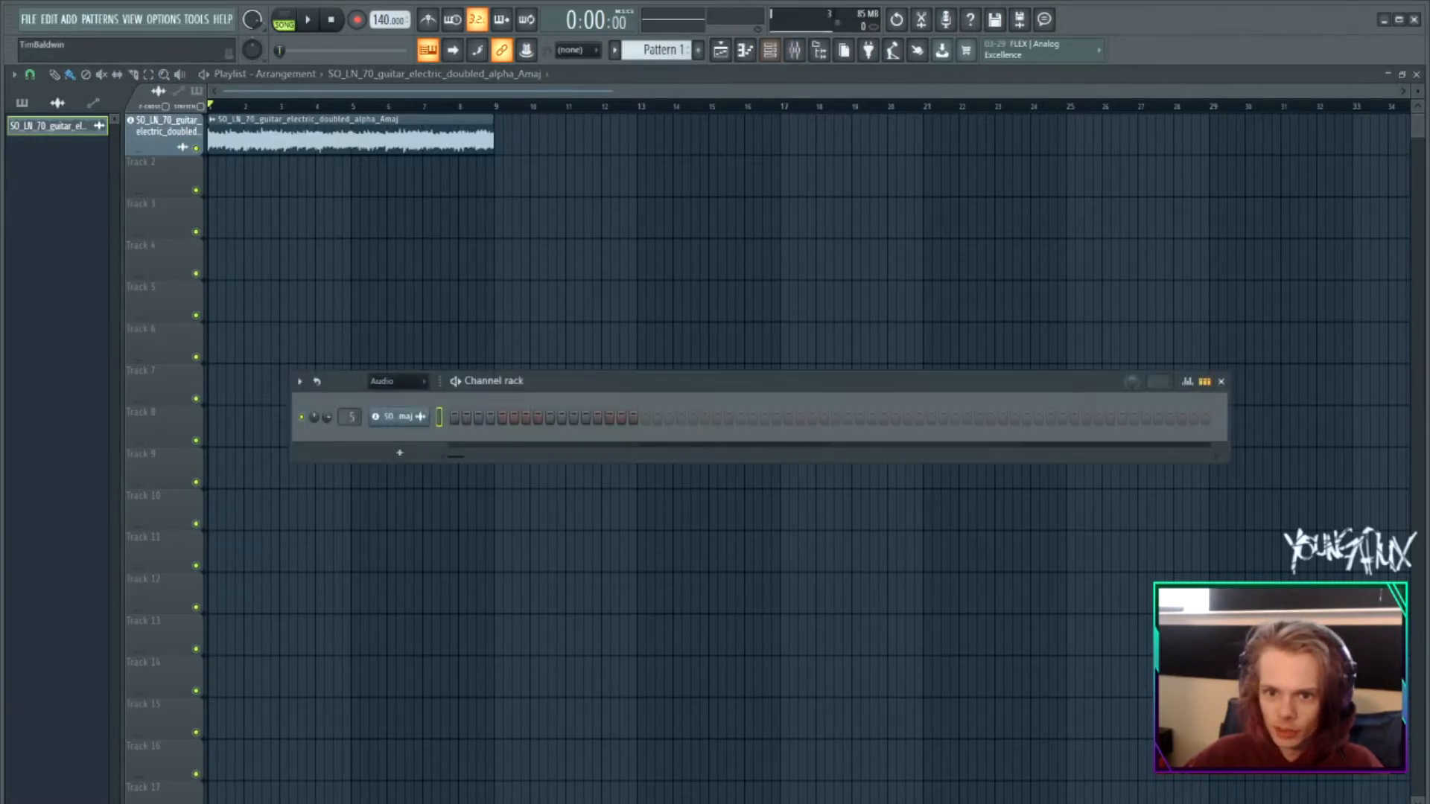
left_click_drag(1429, 379, 412, 455)
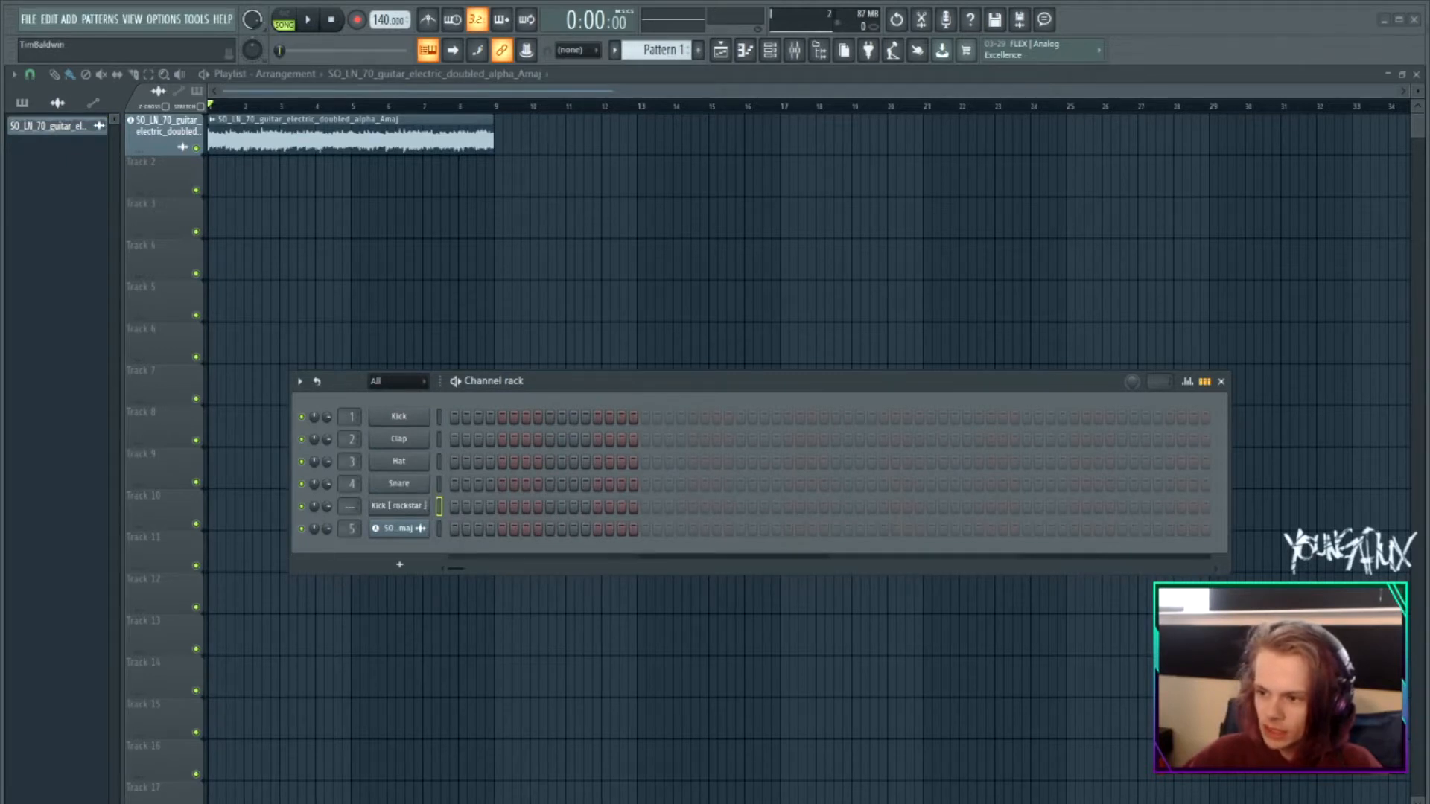
left_click_drag(1091, 570, 409, 505)
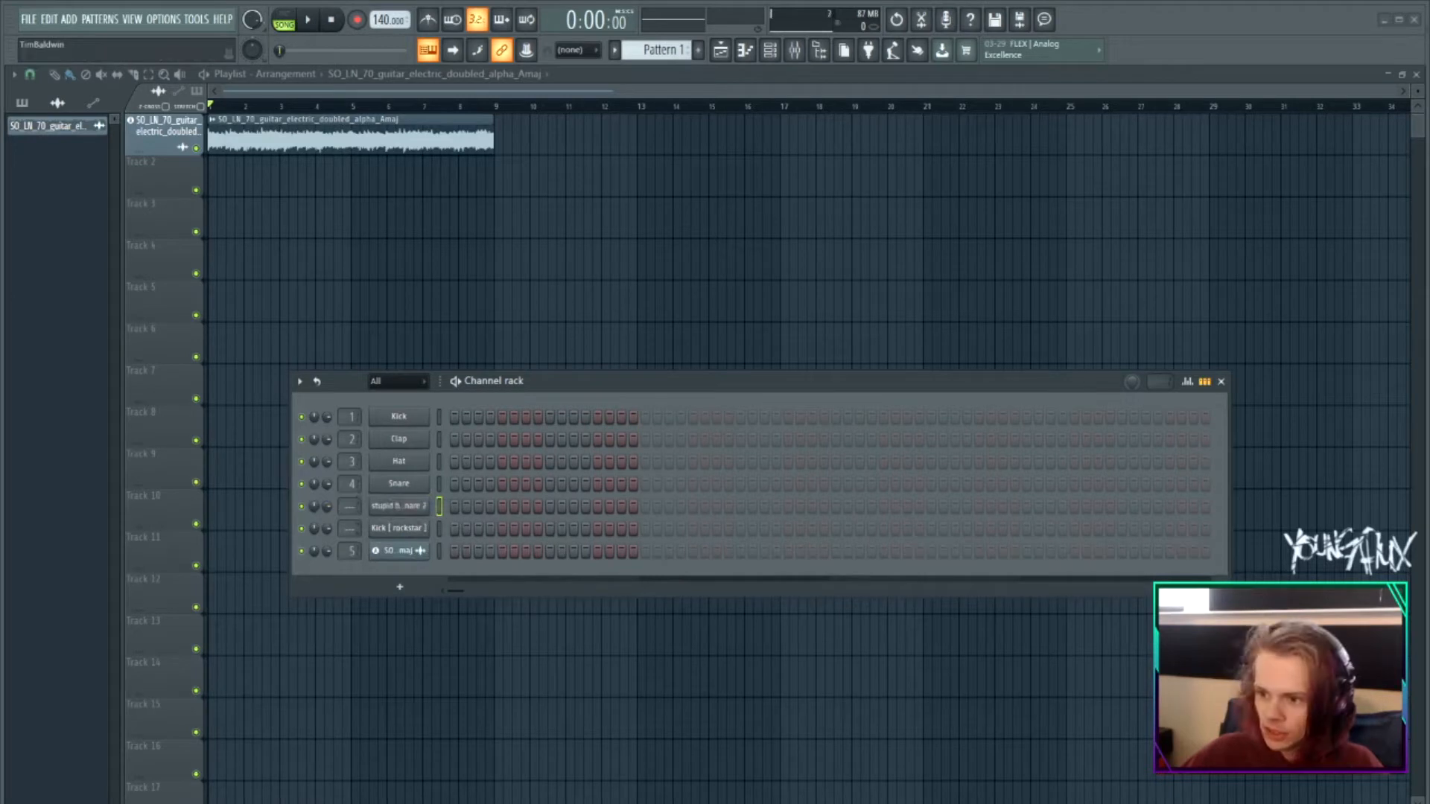
key("Down")
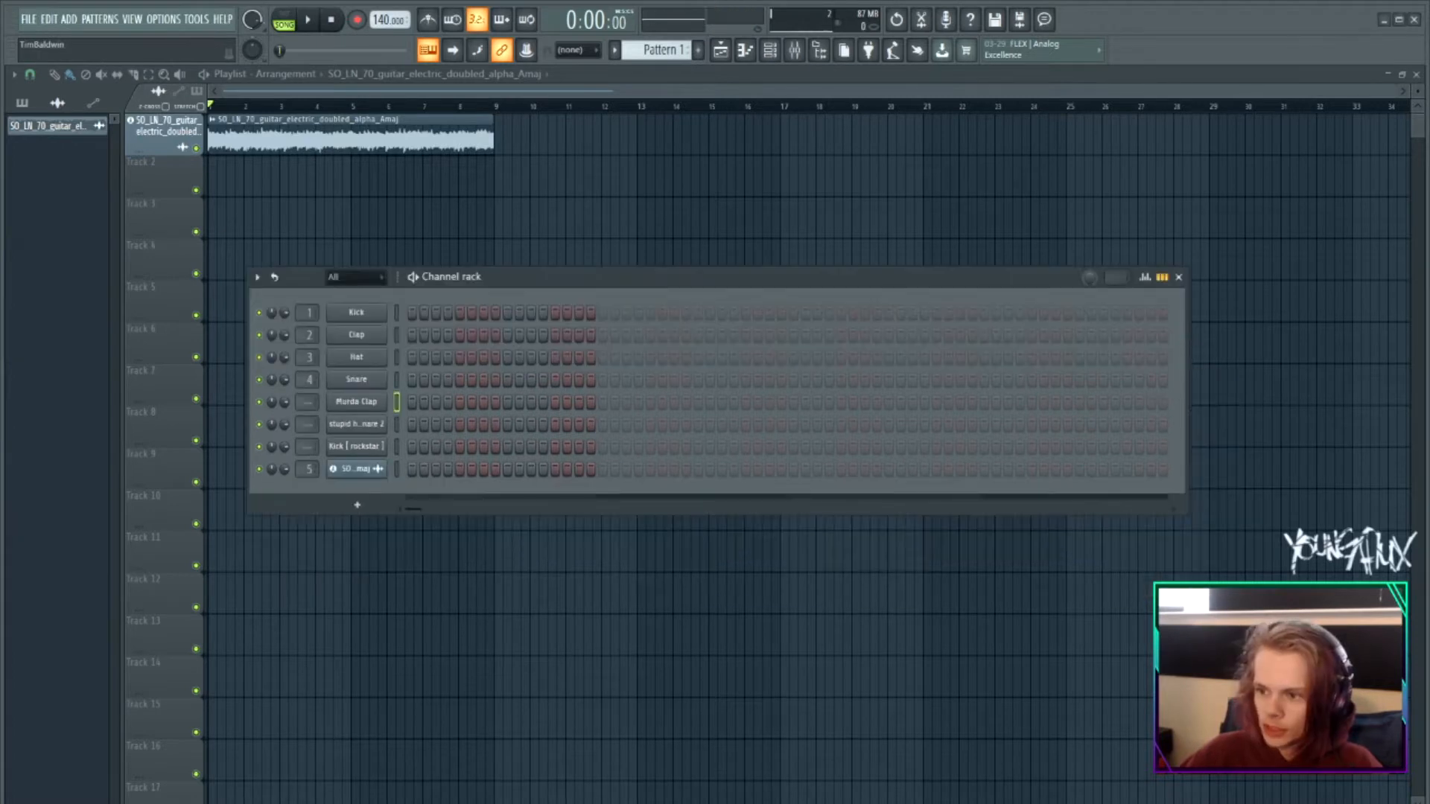
left_click_drag(0, 320, 353, 315)
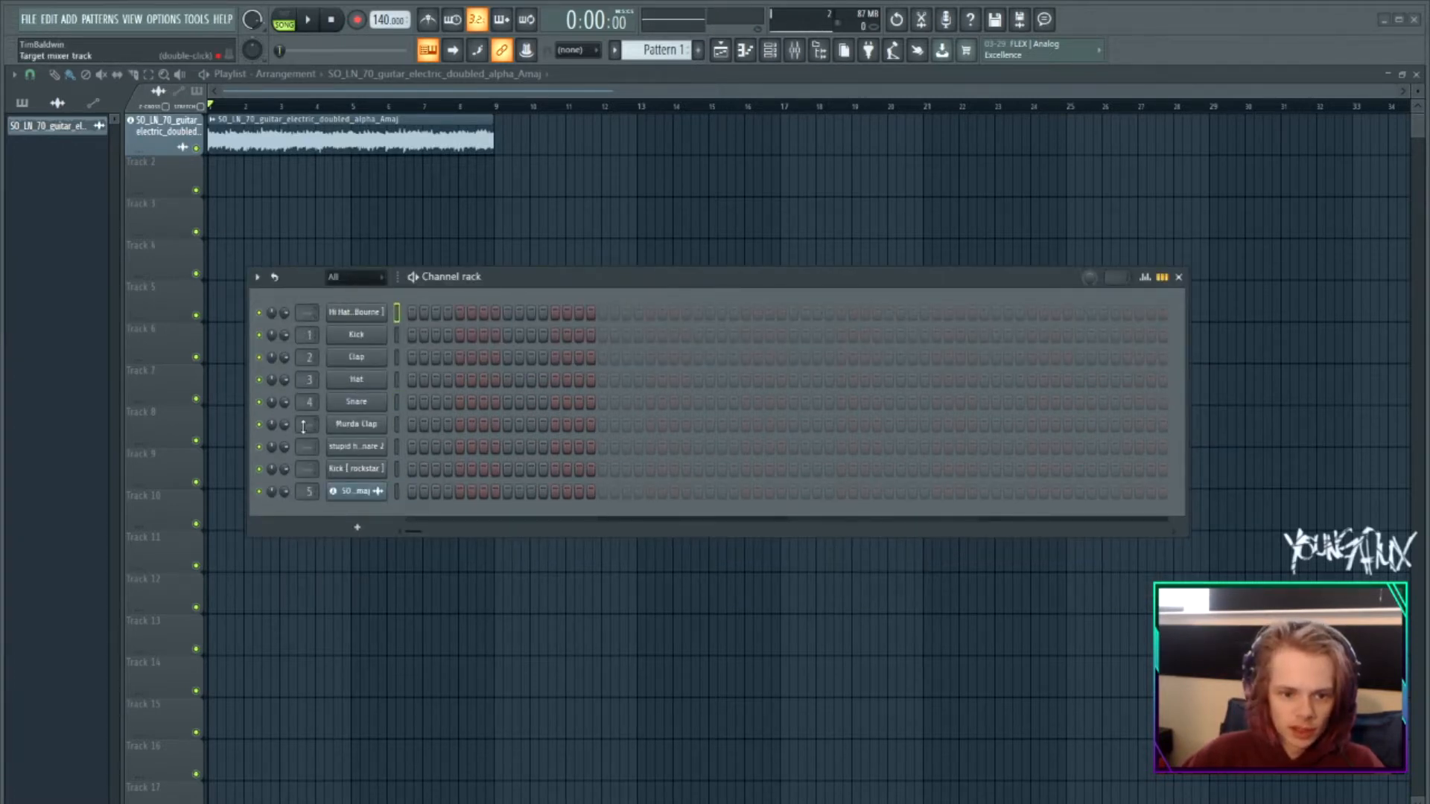
Delete the default drum channels; program hi-hats every second step, clap and snare on steps 9, 25, 41 and 57, and kicks every 16 steps.
left_click_drag(419, 315, 863, 325)
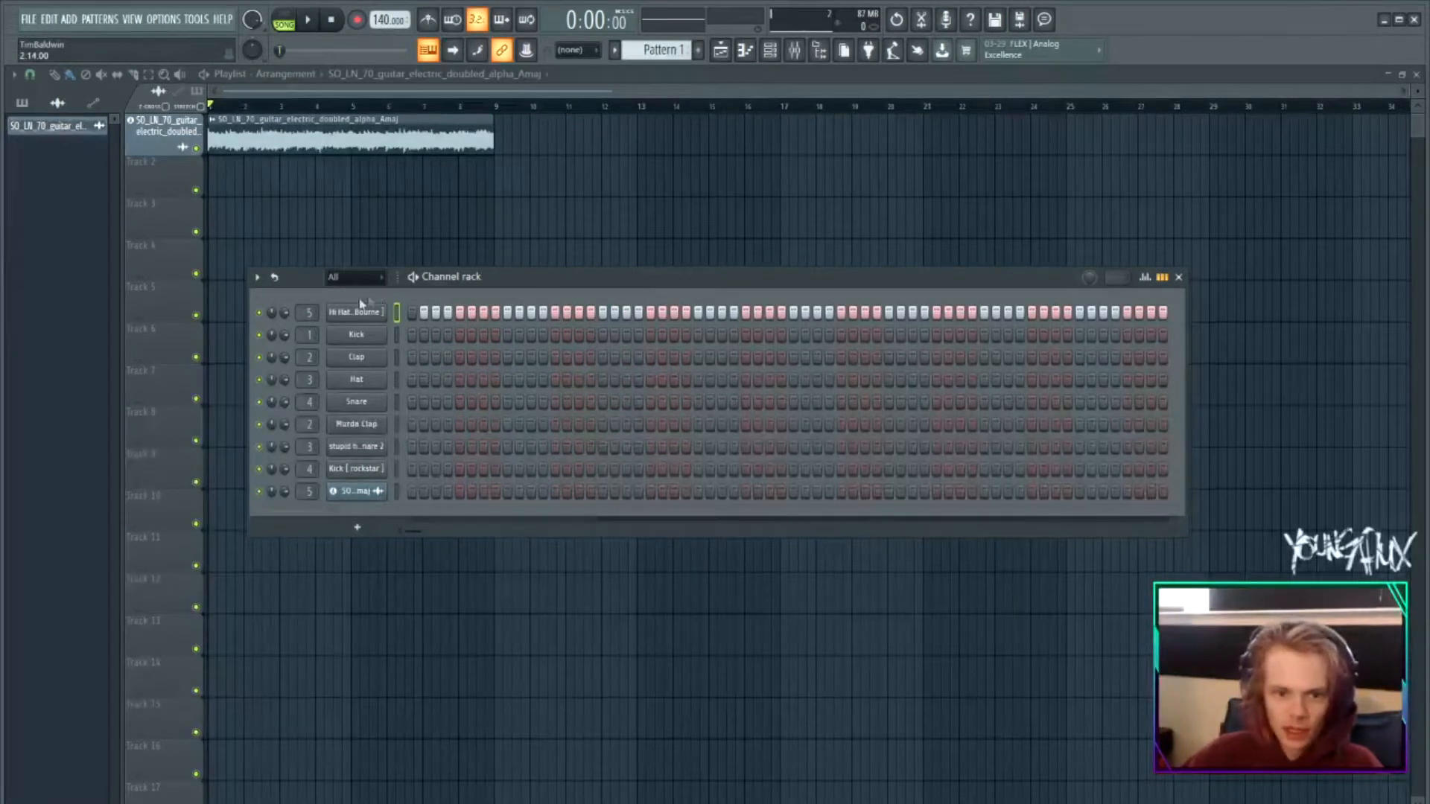
right_click(359, 311)
left_click(566, 360)
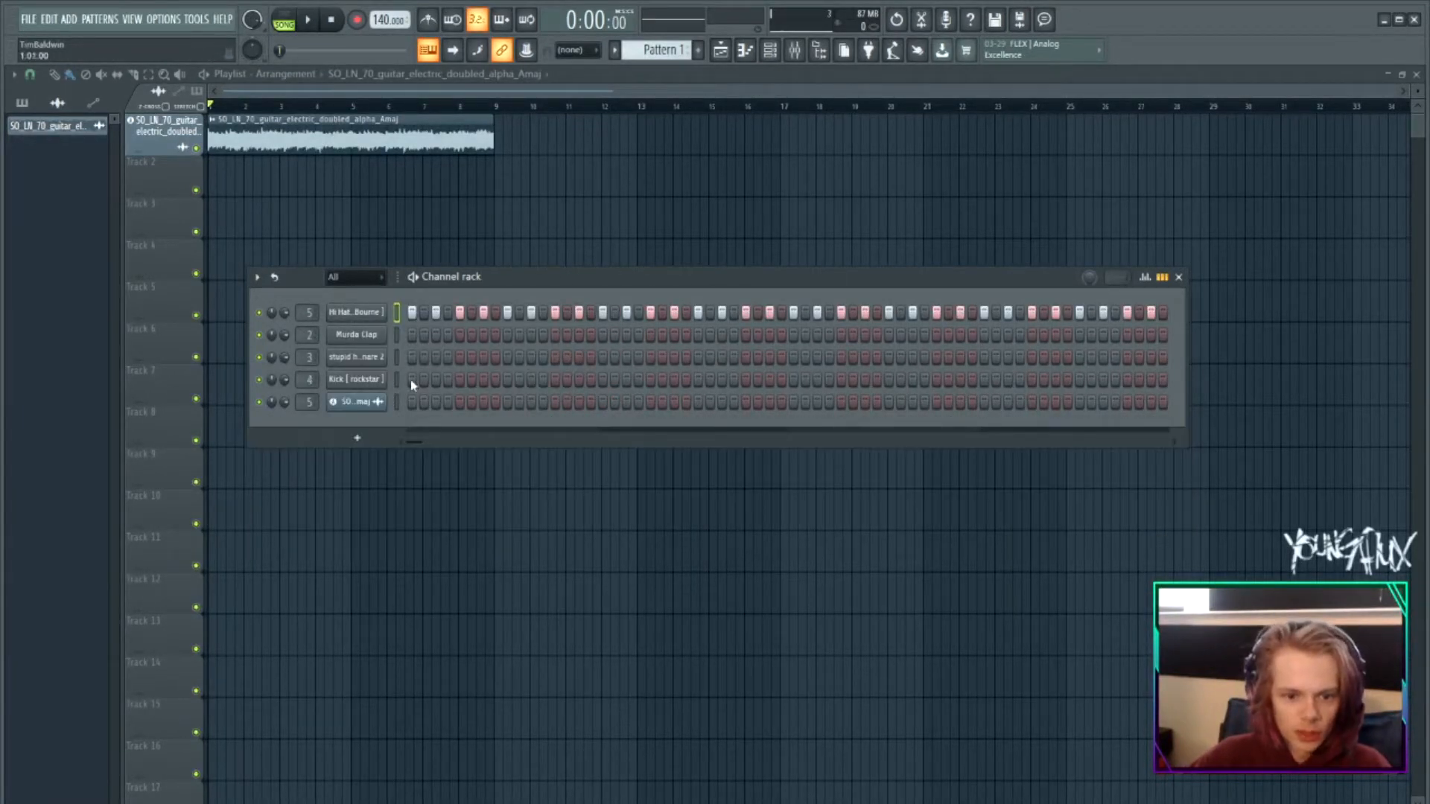
left_click(411, 381)
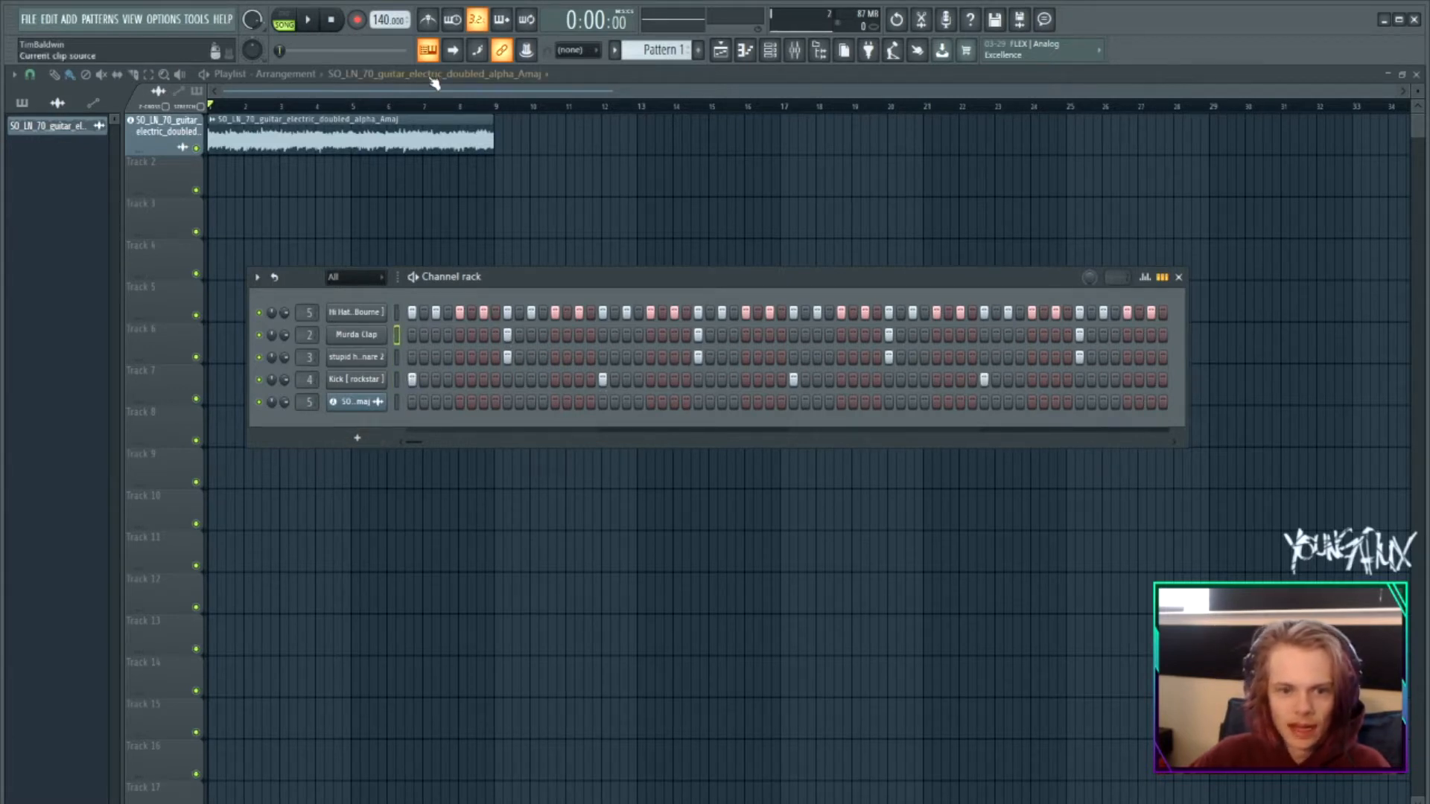
Place Pattern 1 on playlist Track 2 at bar 5 under the guitar loop and play the arrangement.
left_click(646, 50)
left_click(362, 179)
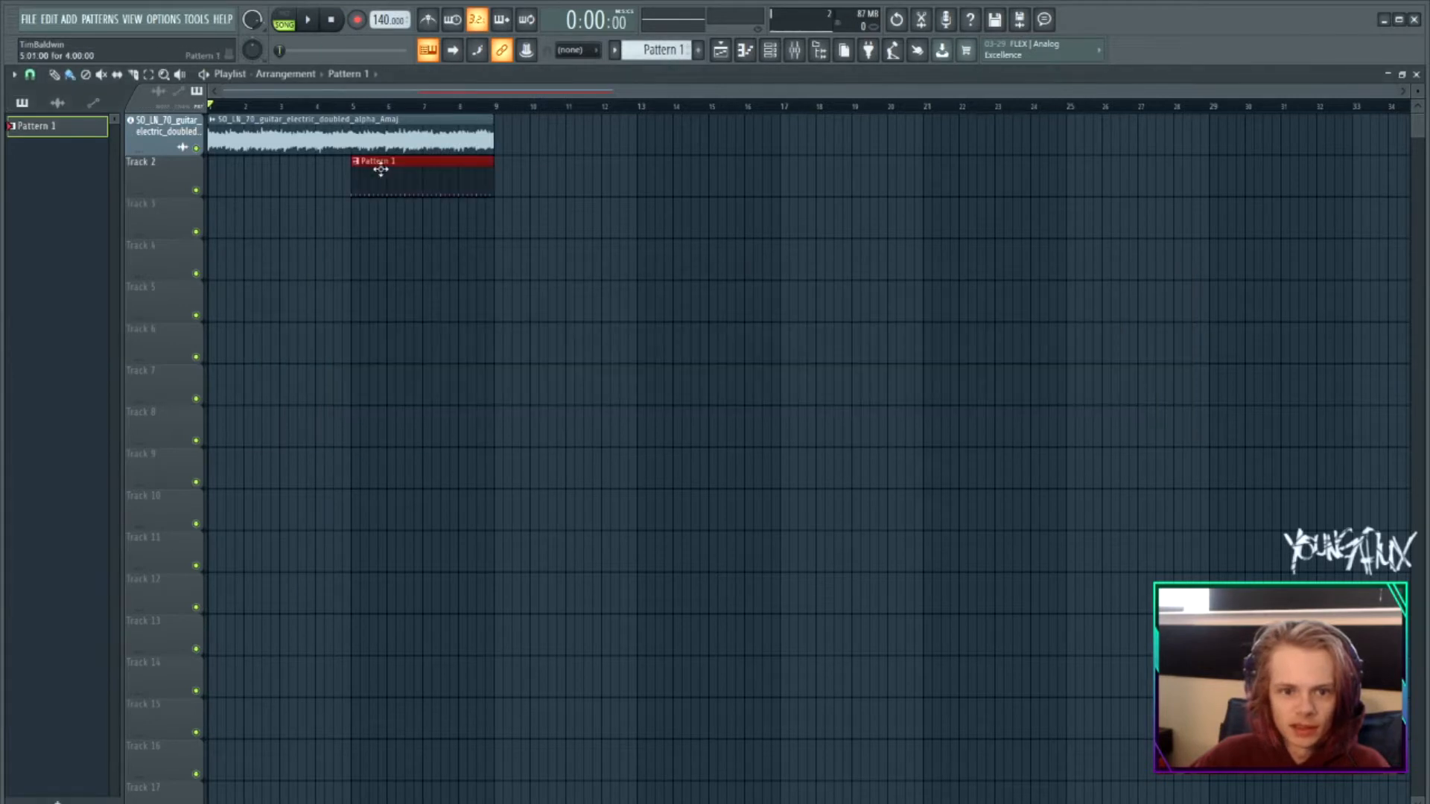
key("space")
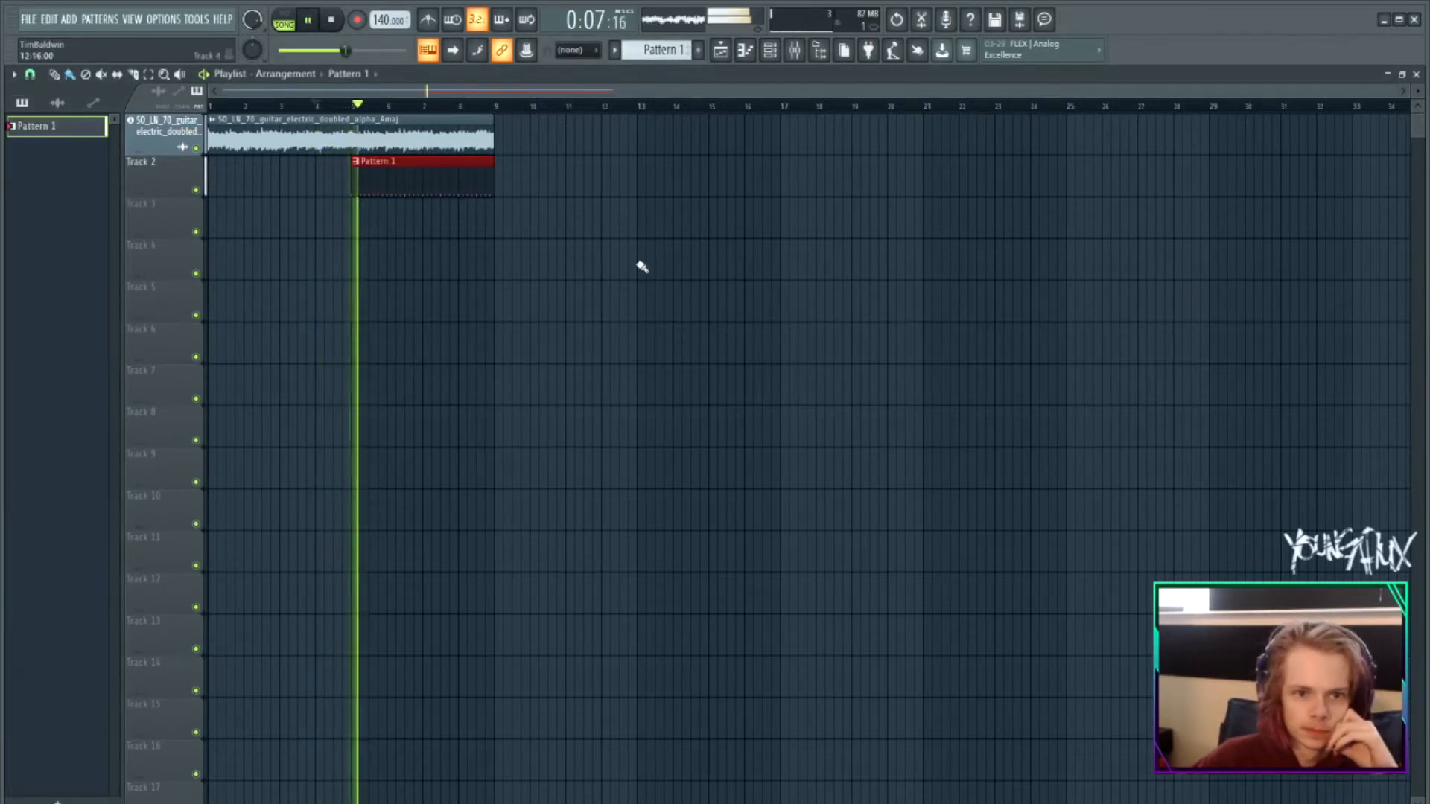
key("space")
Add the Perry and Rico Nasty 808 channels on mixer tracks 7 and 8, with Perry hits on steps 1, 27 and 33.
left_click(782, 58)
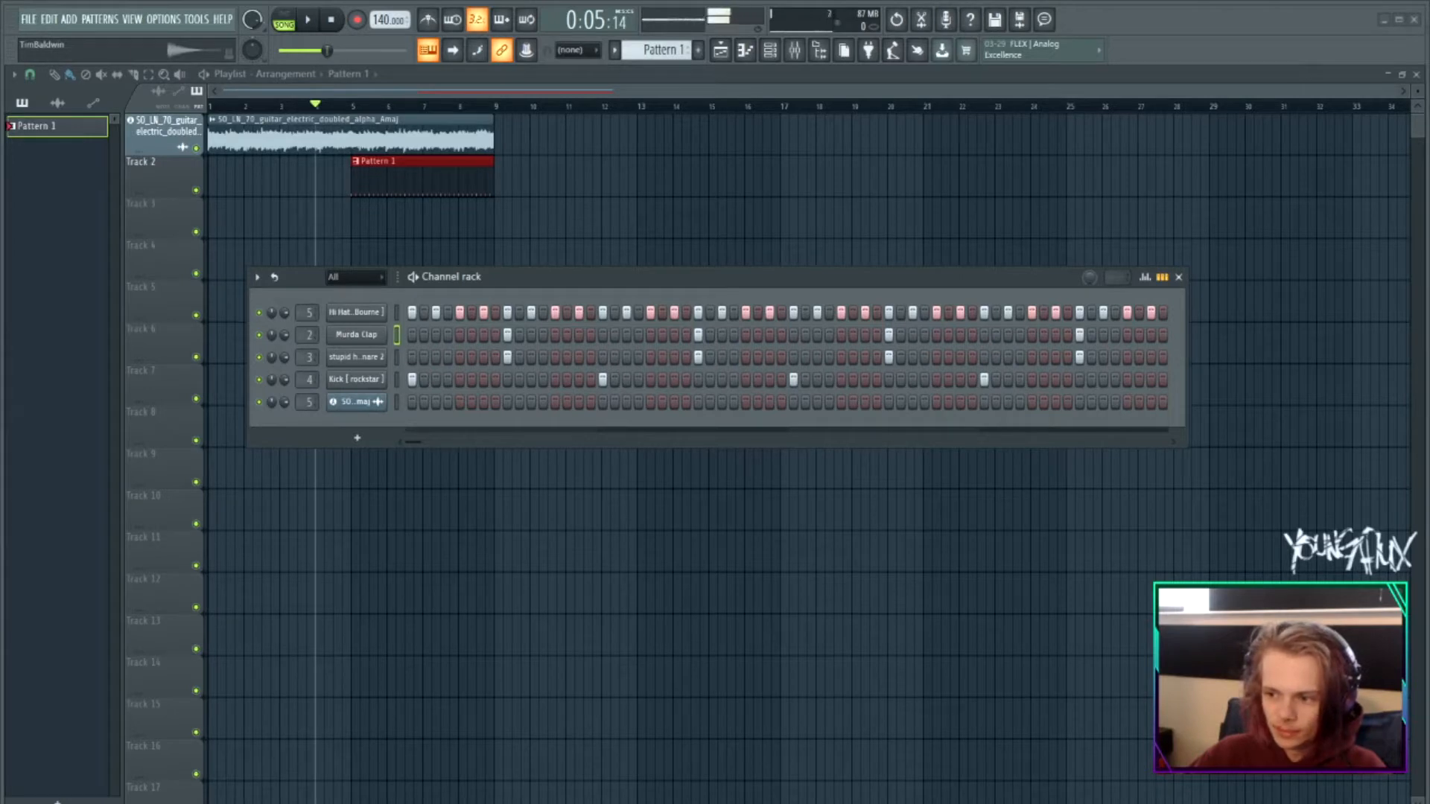
left_click_drag(587, 423, 378, 403)
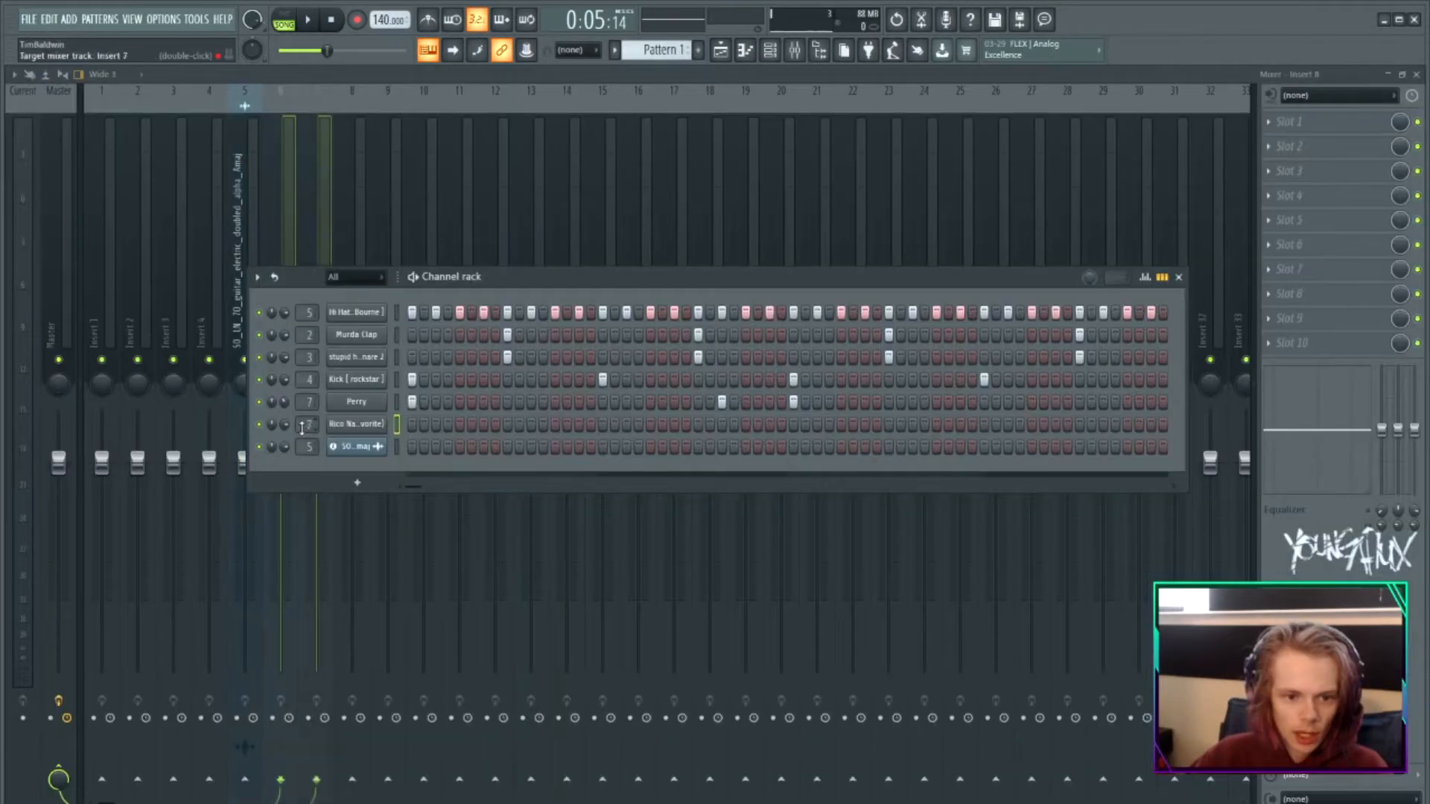
scroll(305, 425, "up", 1)
Set the 808's piano roll root to A, enter notes A5, C#6, F#5, B5, A5, A5 across four bars, and play the arrangement.
right_click(359, 429)
left_click(419, 425)
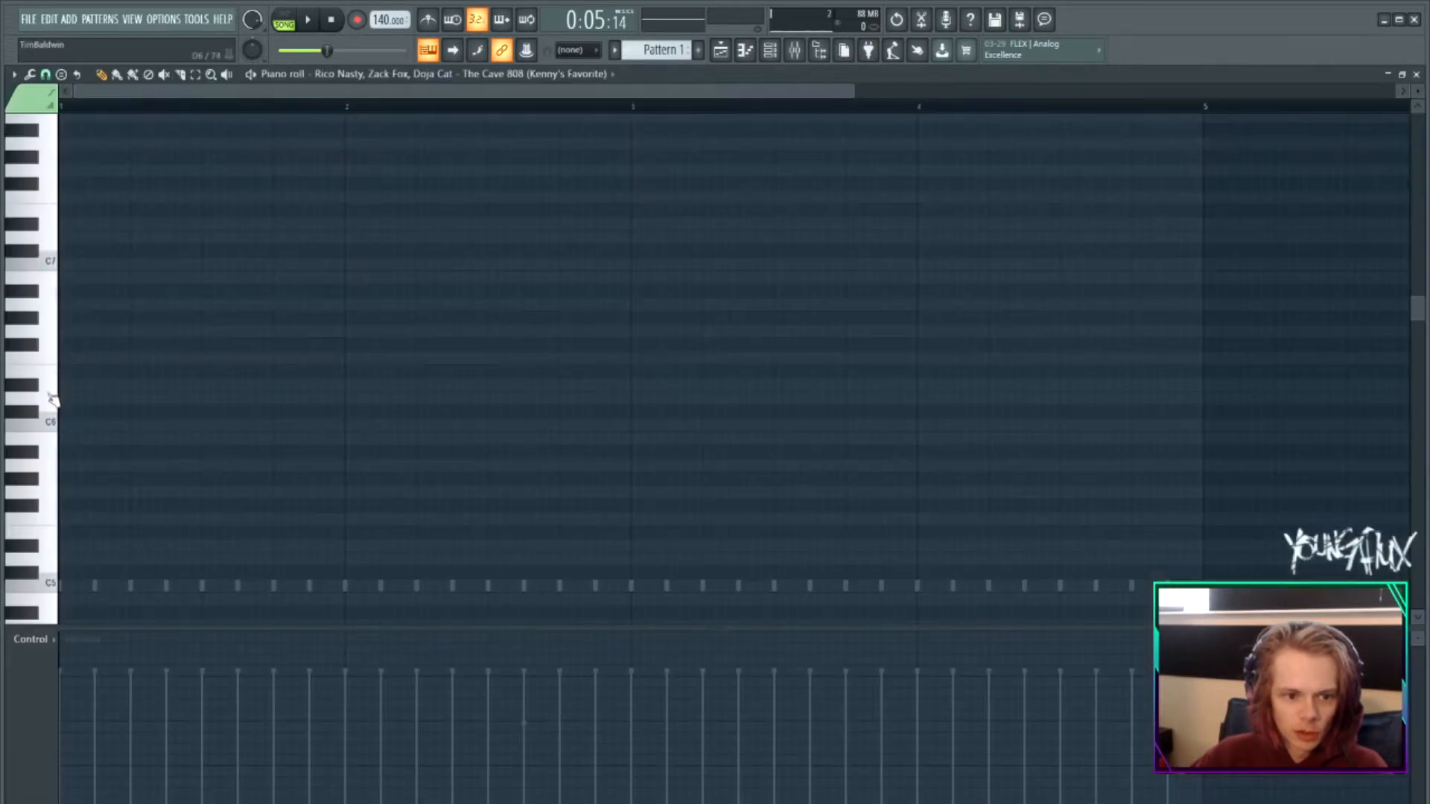
left_click(13, 75)
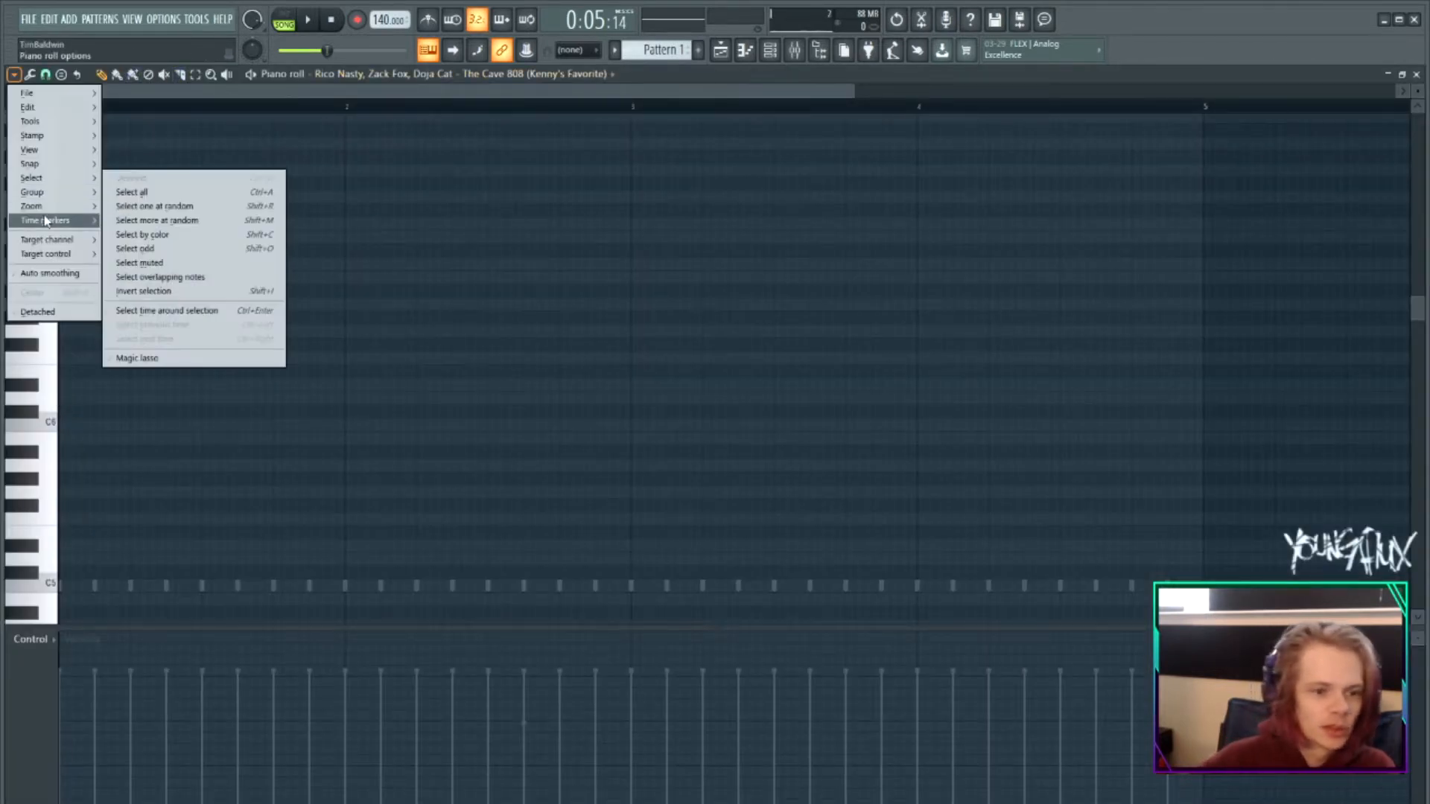
left_click(12, 79)
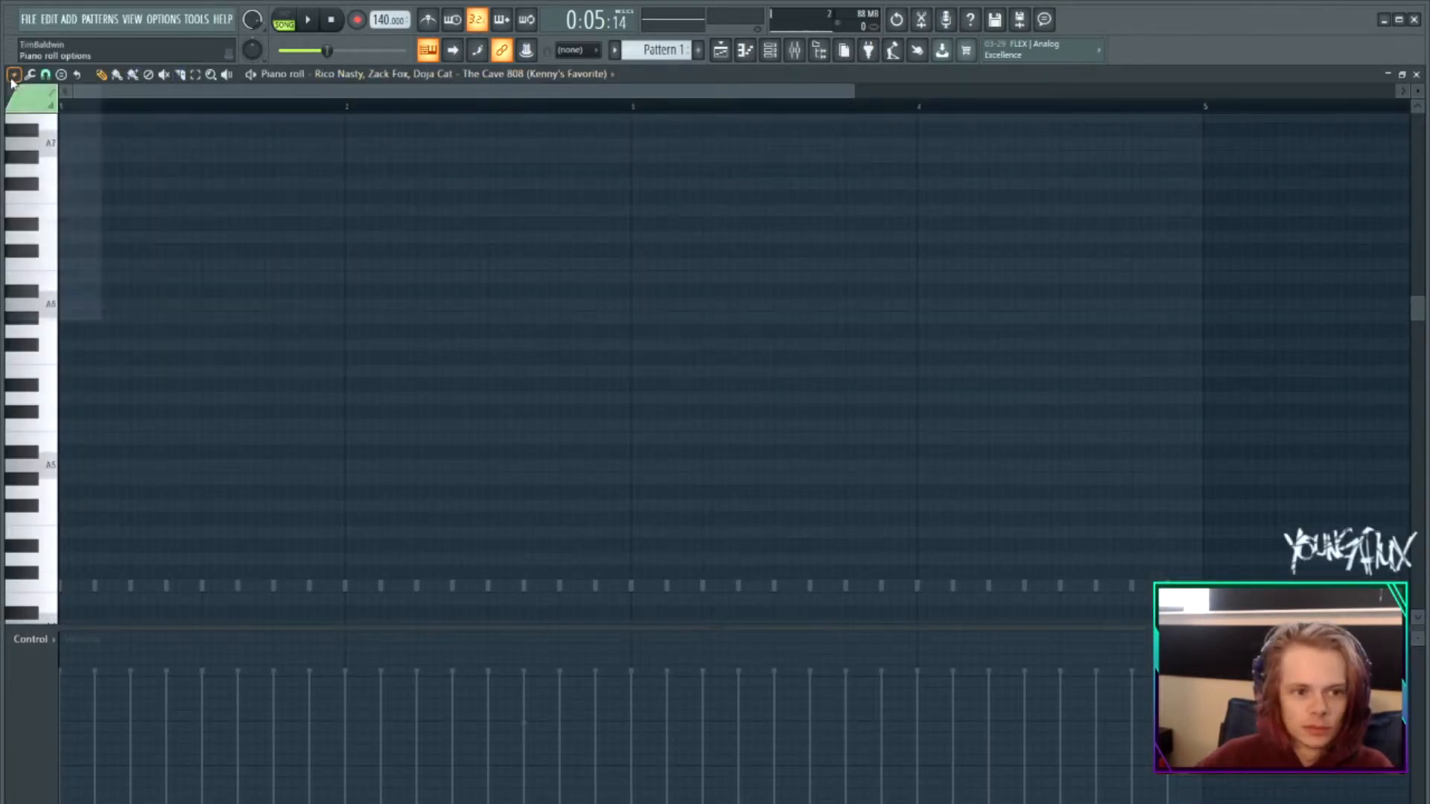
left_click(13, 75)
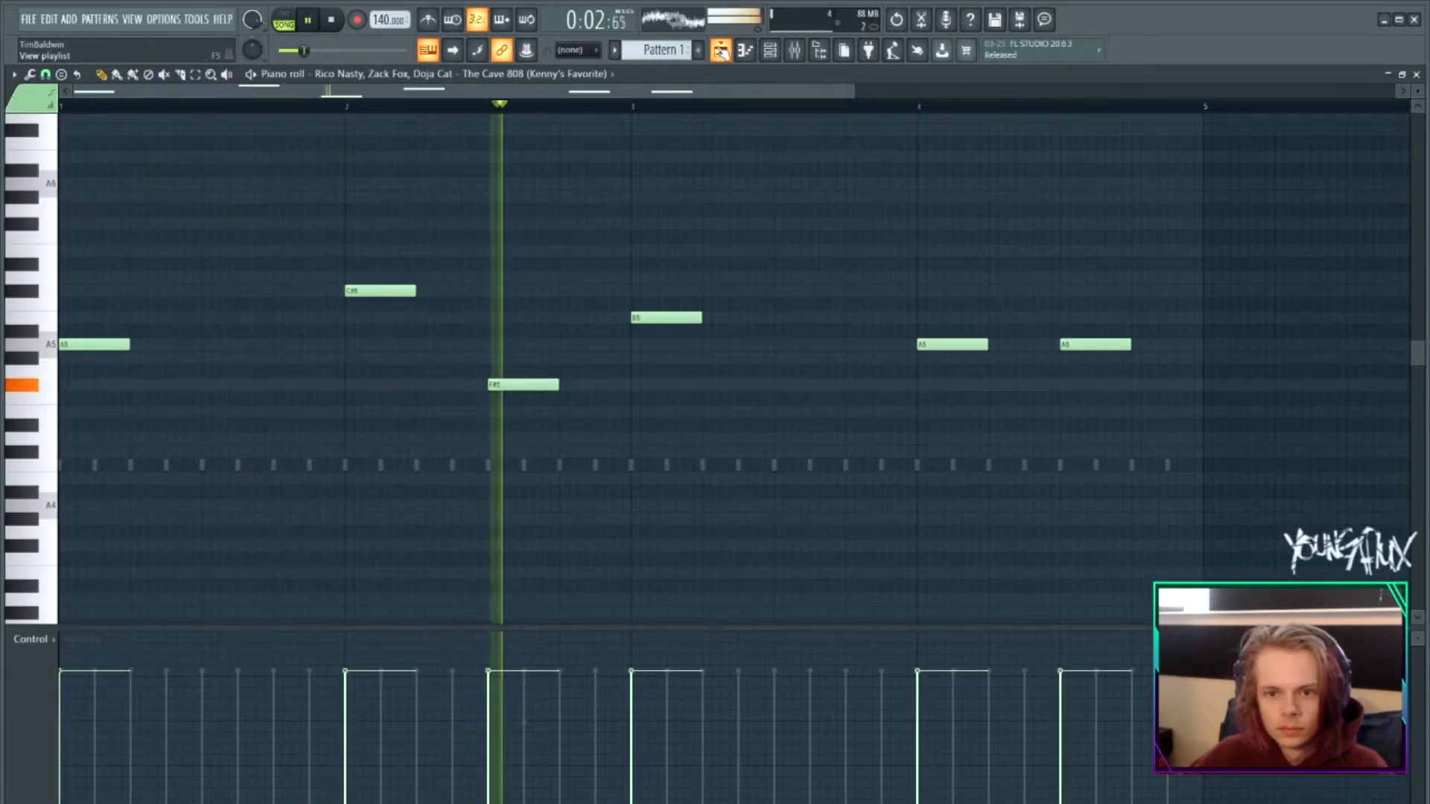
left_click(720, 50)
key("space")
Route the electric guitar sample to mixer track 1.
left_click(771, 56)
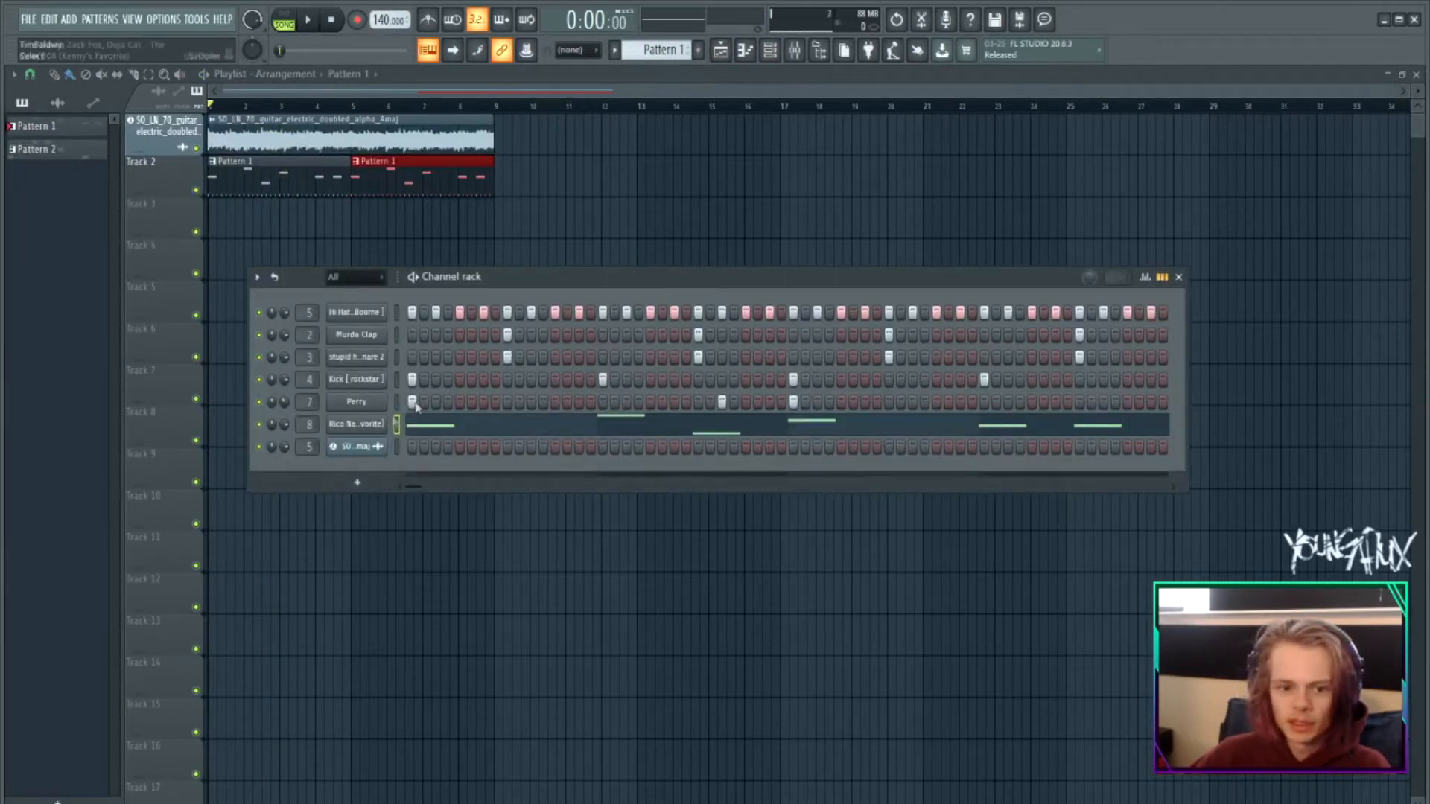
left_click(747, 52)
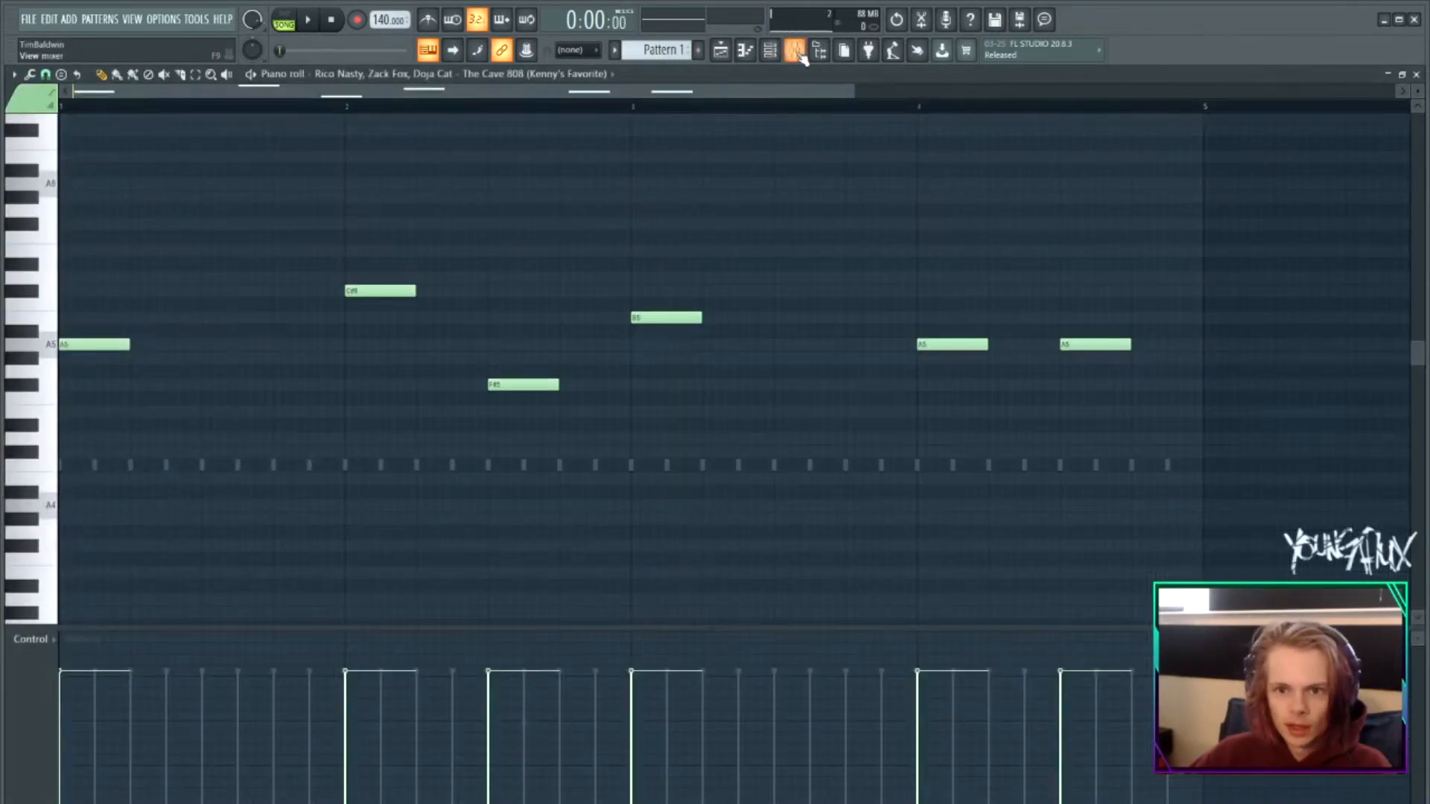
left_click(795, 50)
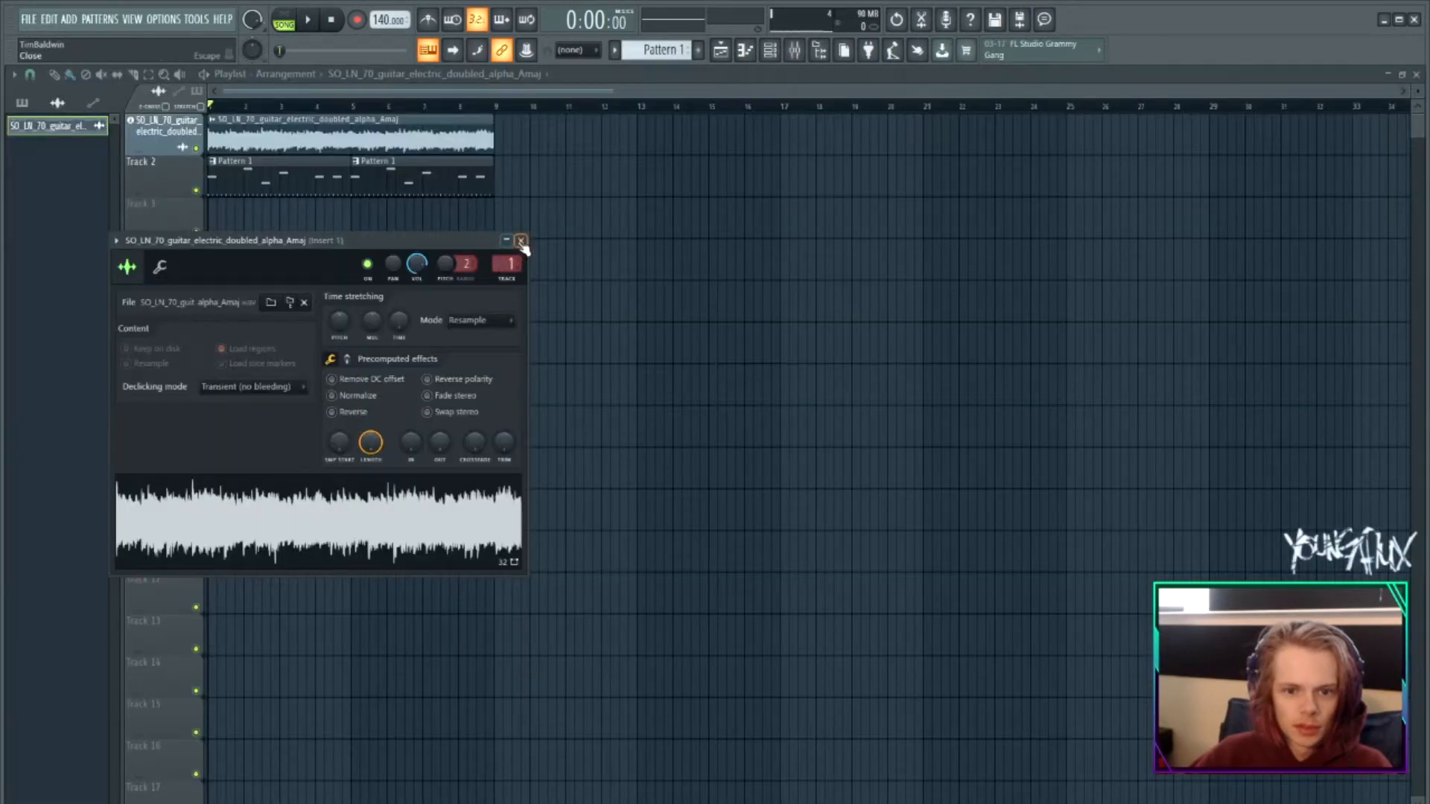
left_click(522, 241)
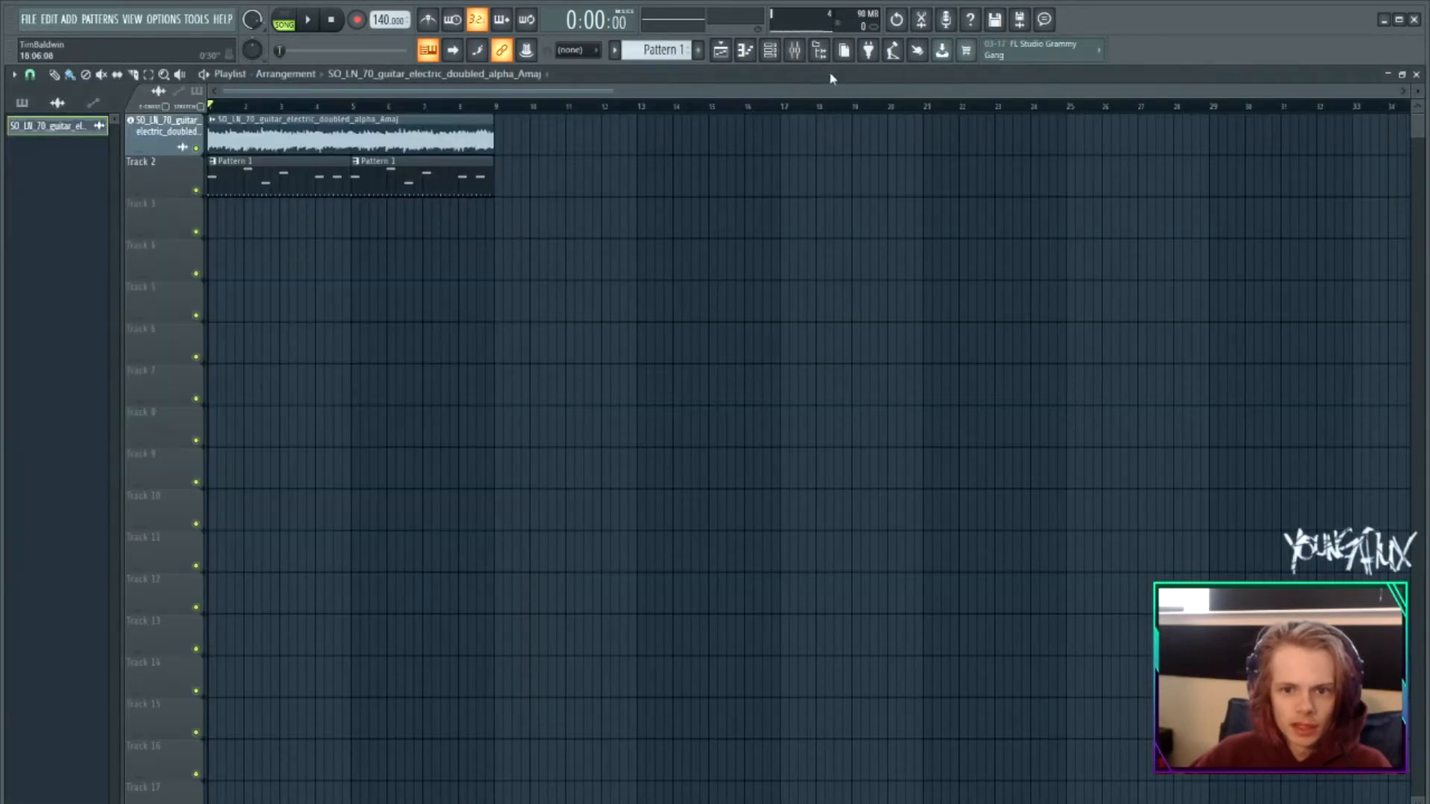
Add Fruity Parametric EQ 2 to slot 1 of Insert 1, cutting the low end and lowering the high shelf.
left_click(796, 51)
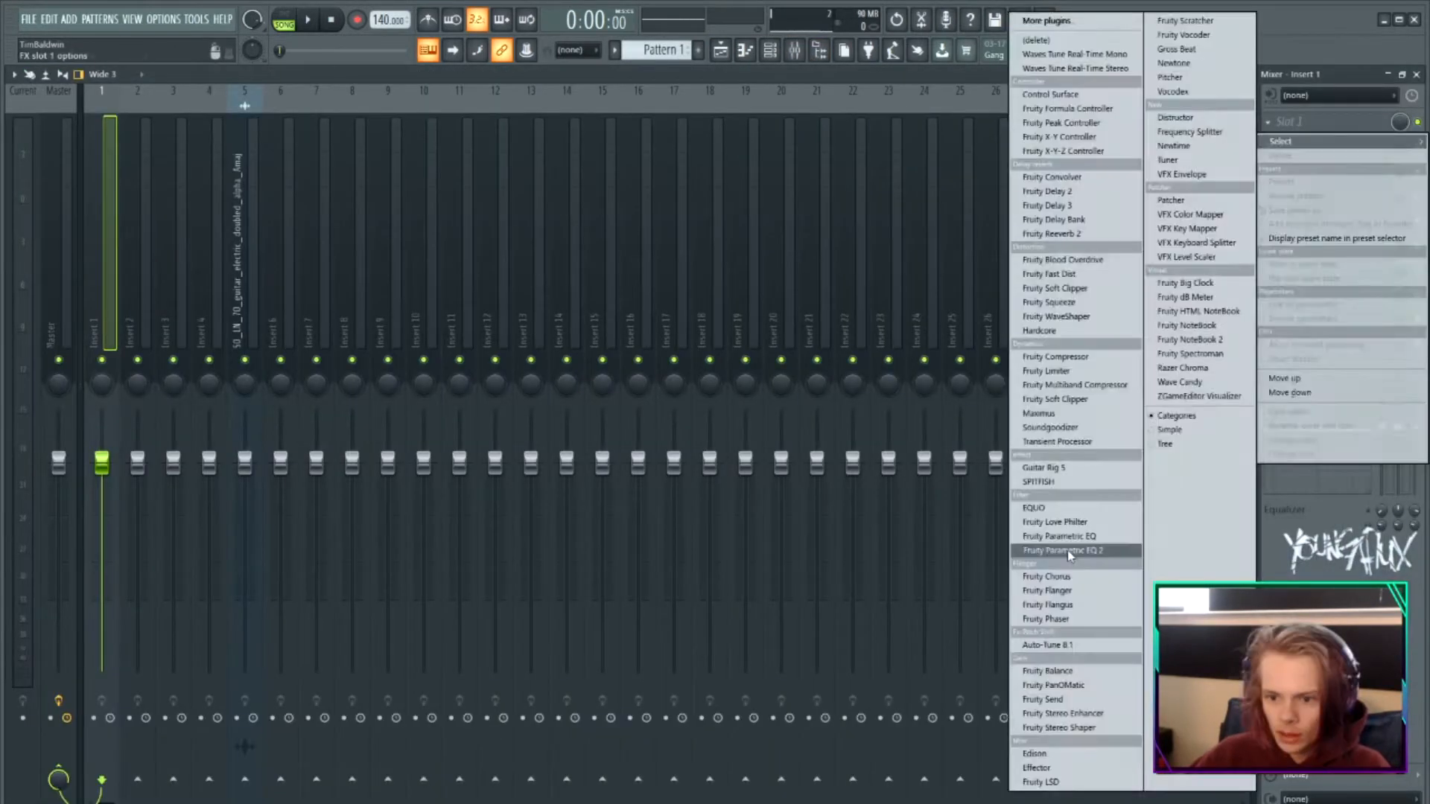
left_click(1070, 551)
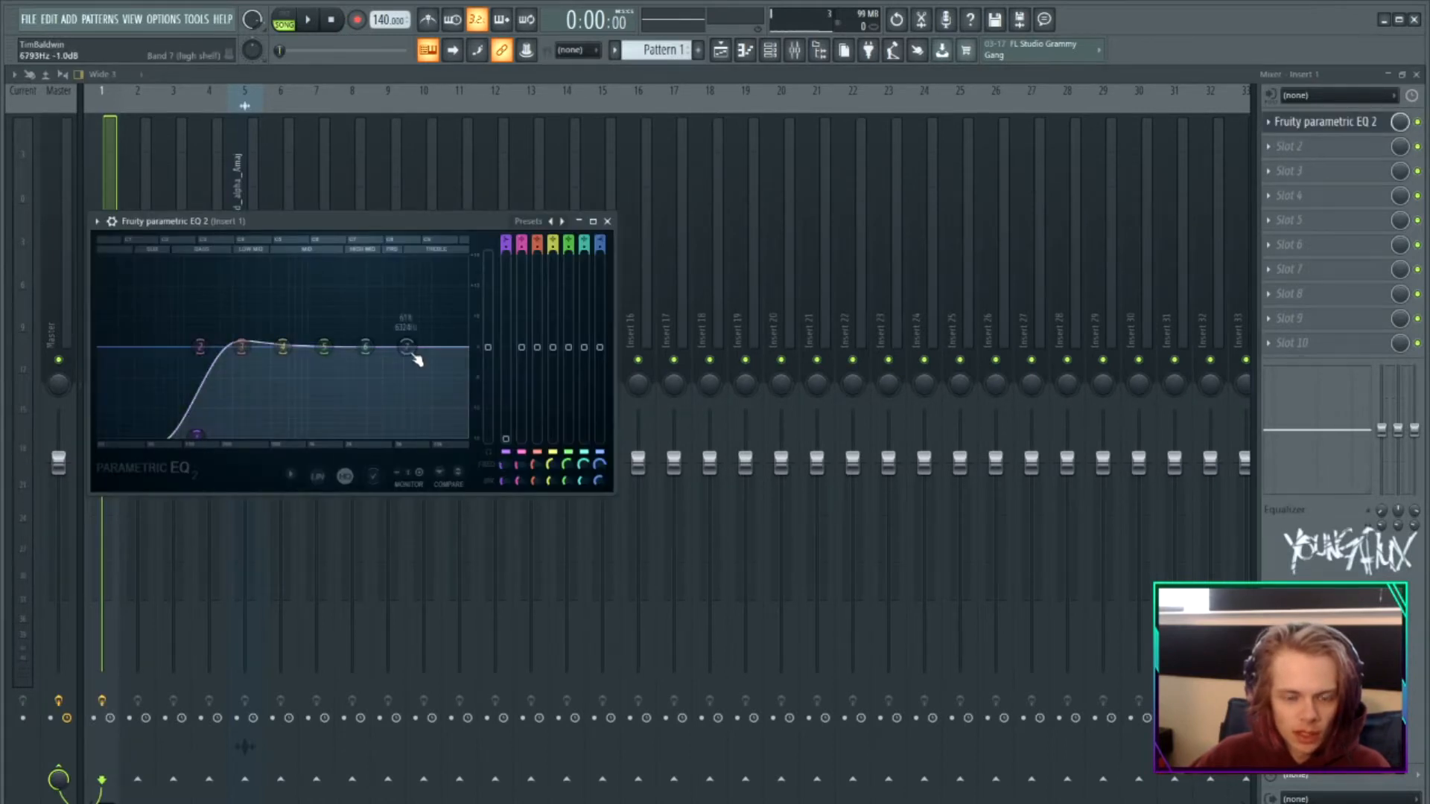
left_click_drag(406, 347, 376, 377)
left_click(608, 221)
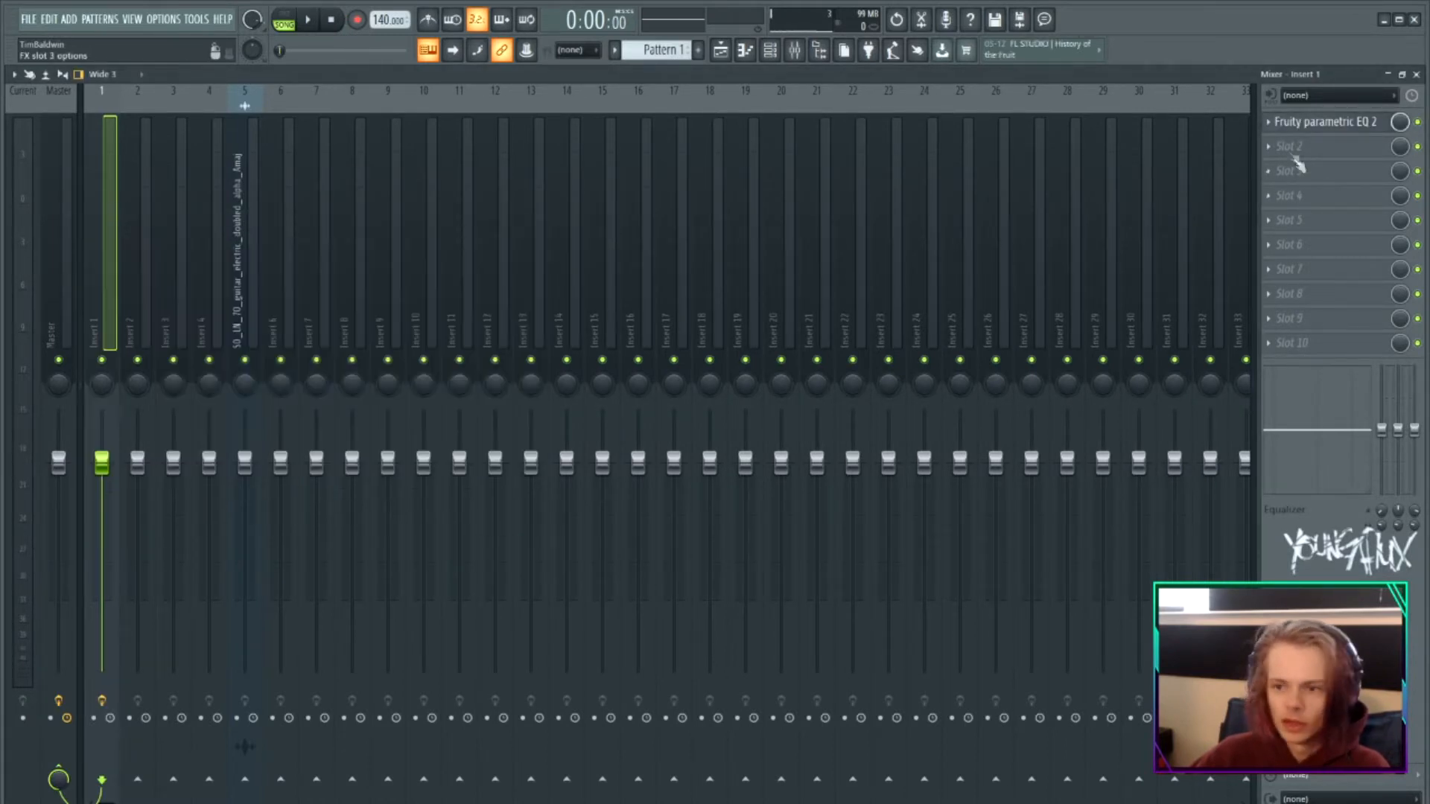
Add Fruity Reeverb 2 to slot 2 of Insert 1 with its mix level at 33%.
left_click(1294, 147)
left_click(1072, 234)
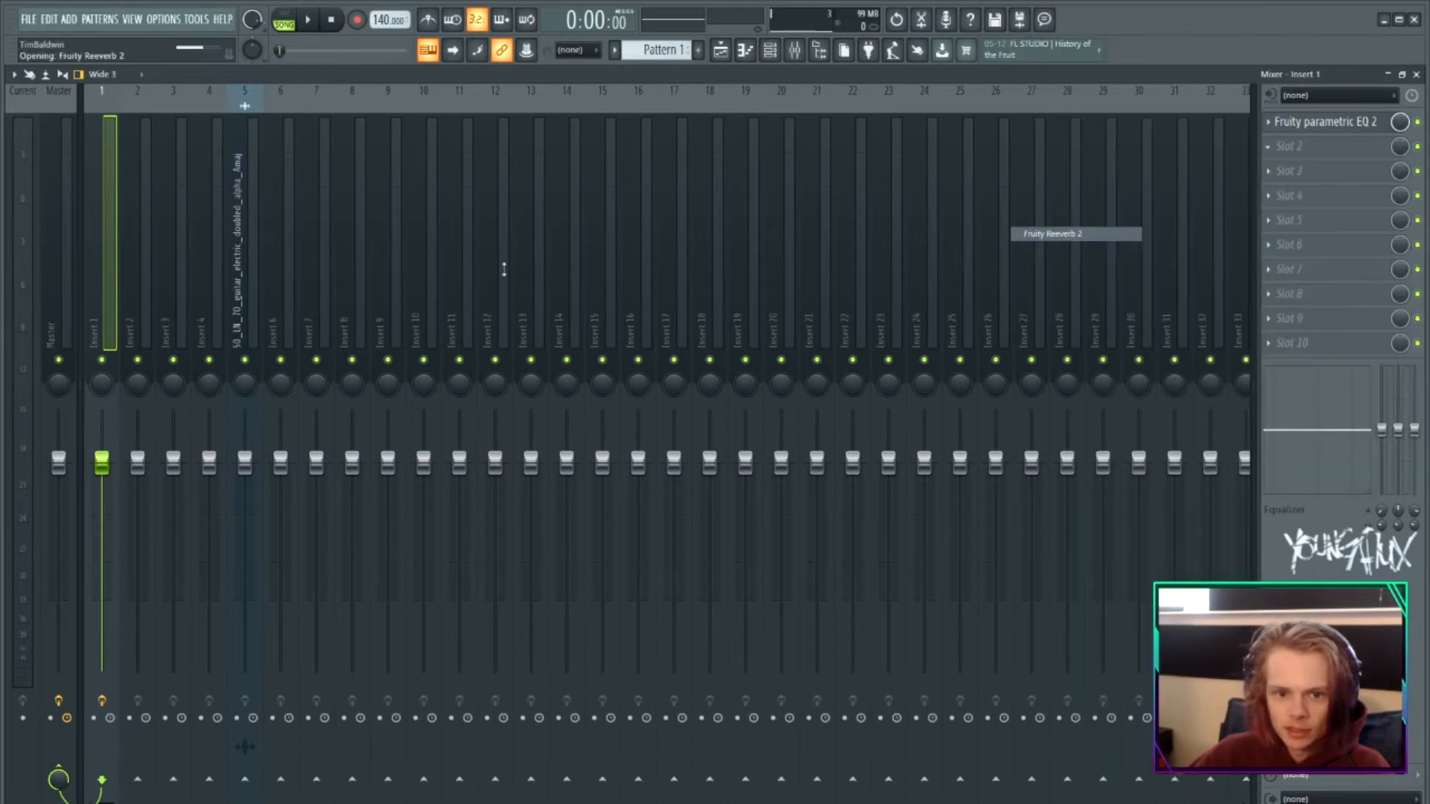
right_click(468, 242)
left_click(491, 324)
left_click(498, 241)
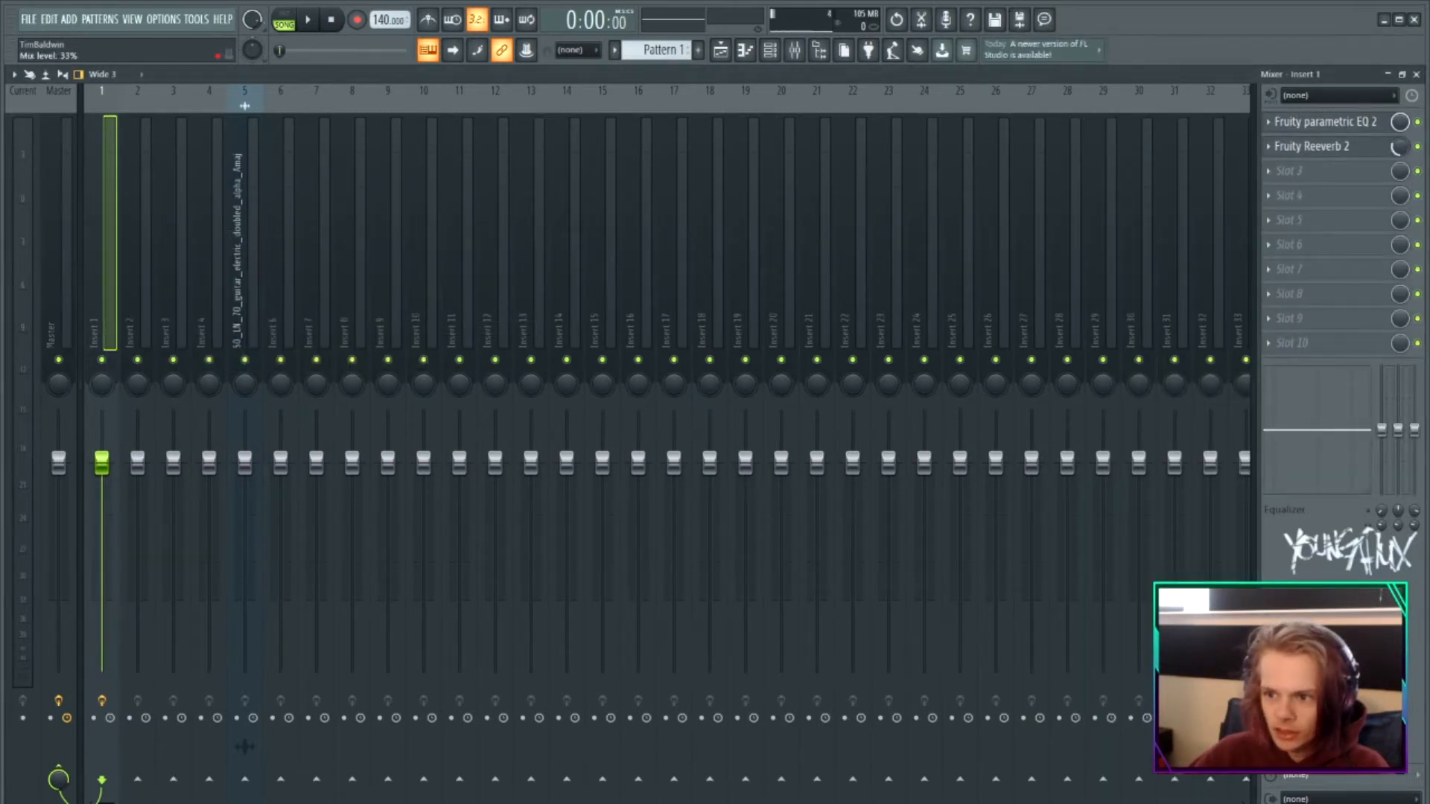
Add Fruity Blood Overdrive to slot 3 of Insert 1 and lower that track's volume fader while playing.
left_click(1320, 179)
left_click(1073, 259)
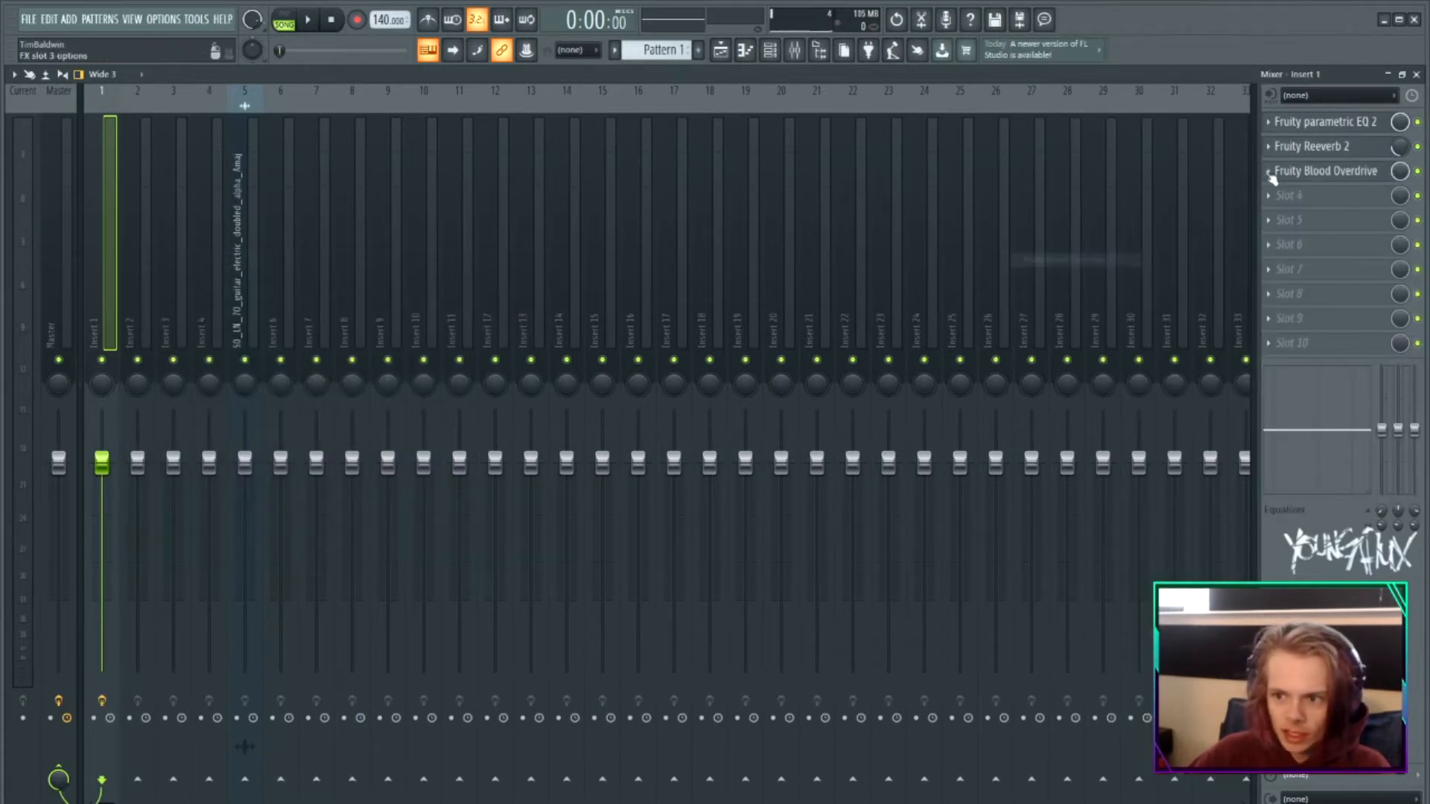
key("space")
left_click_drag(101, 463, 101, 556)
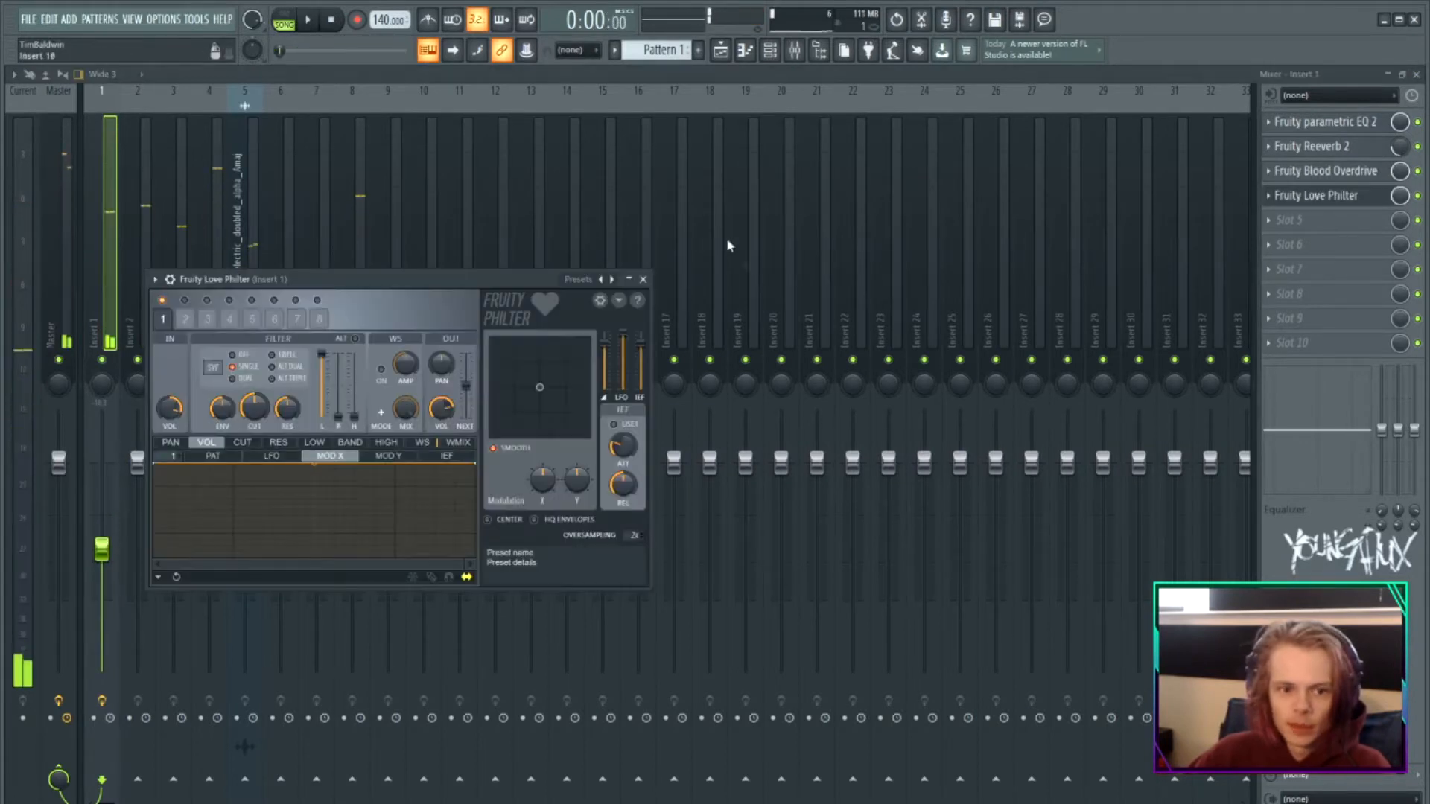
Add Fruity Love Philter to slot 4 of Insert 1 and create a playlist automation clip for its mix level.
right_click(1400, 196)
left_click(1339, 276)
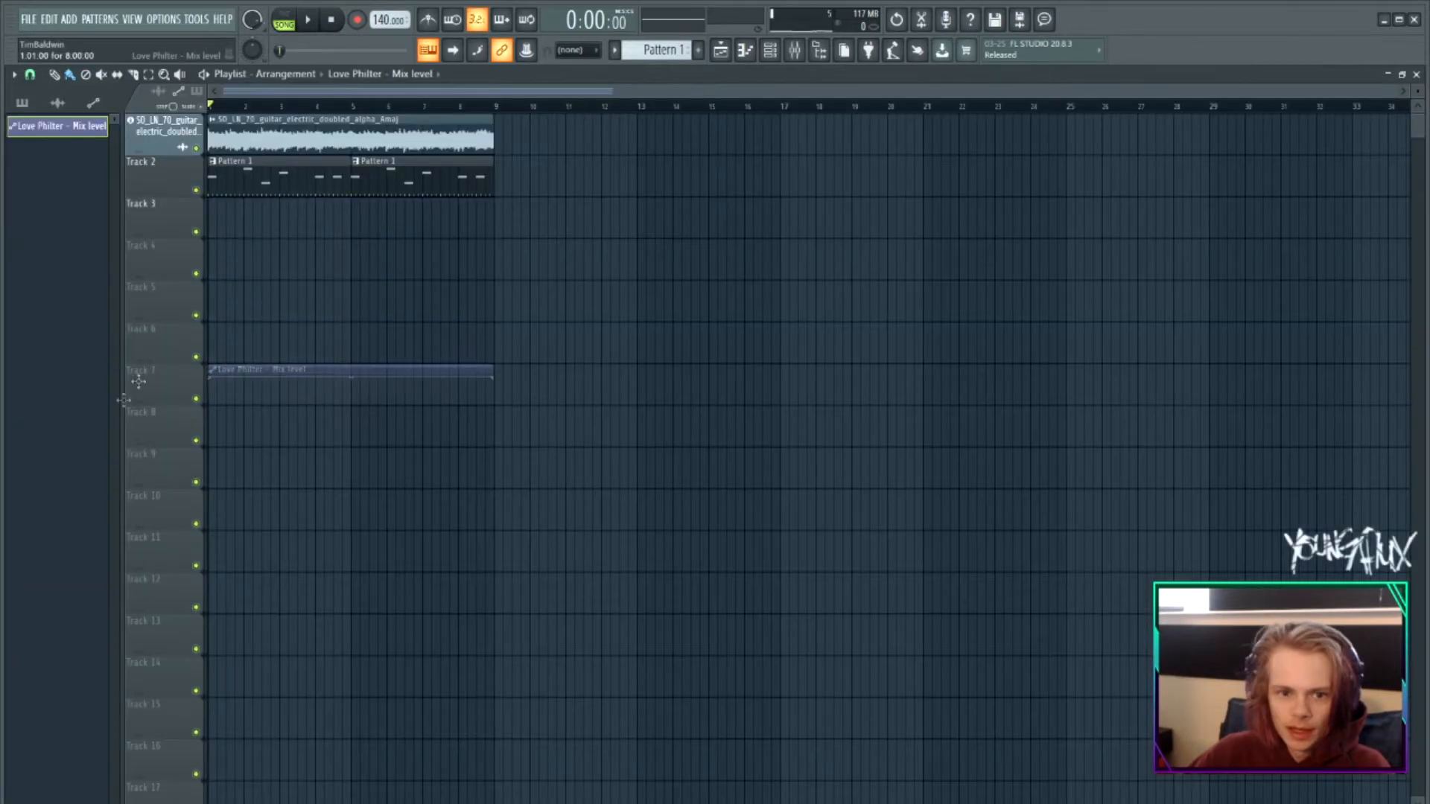
key("space")
Add Fruity Compressor to slot 5 of Insert 1 and switch it to another preset.
key("F9")
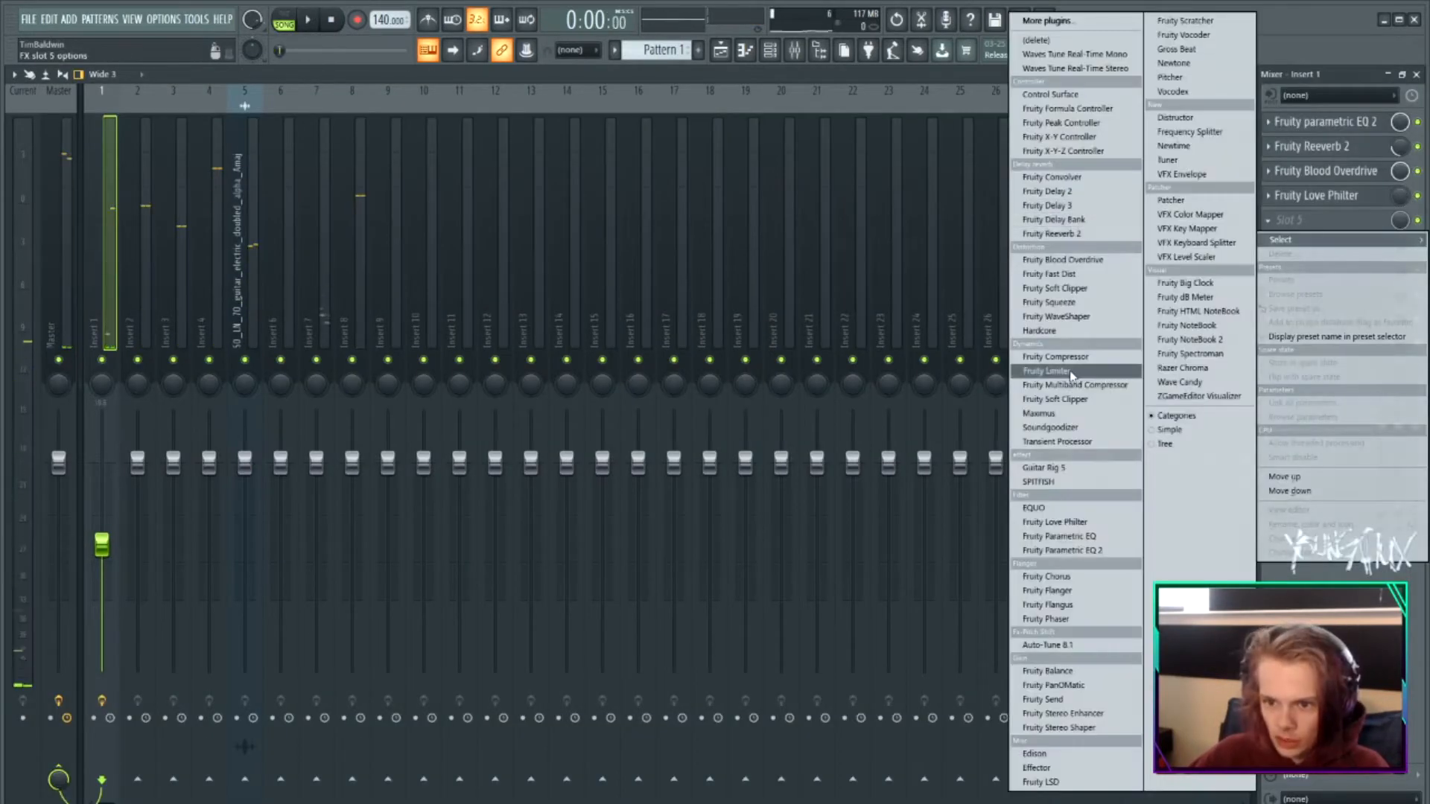
left_click(1046, 358)
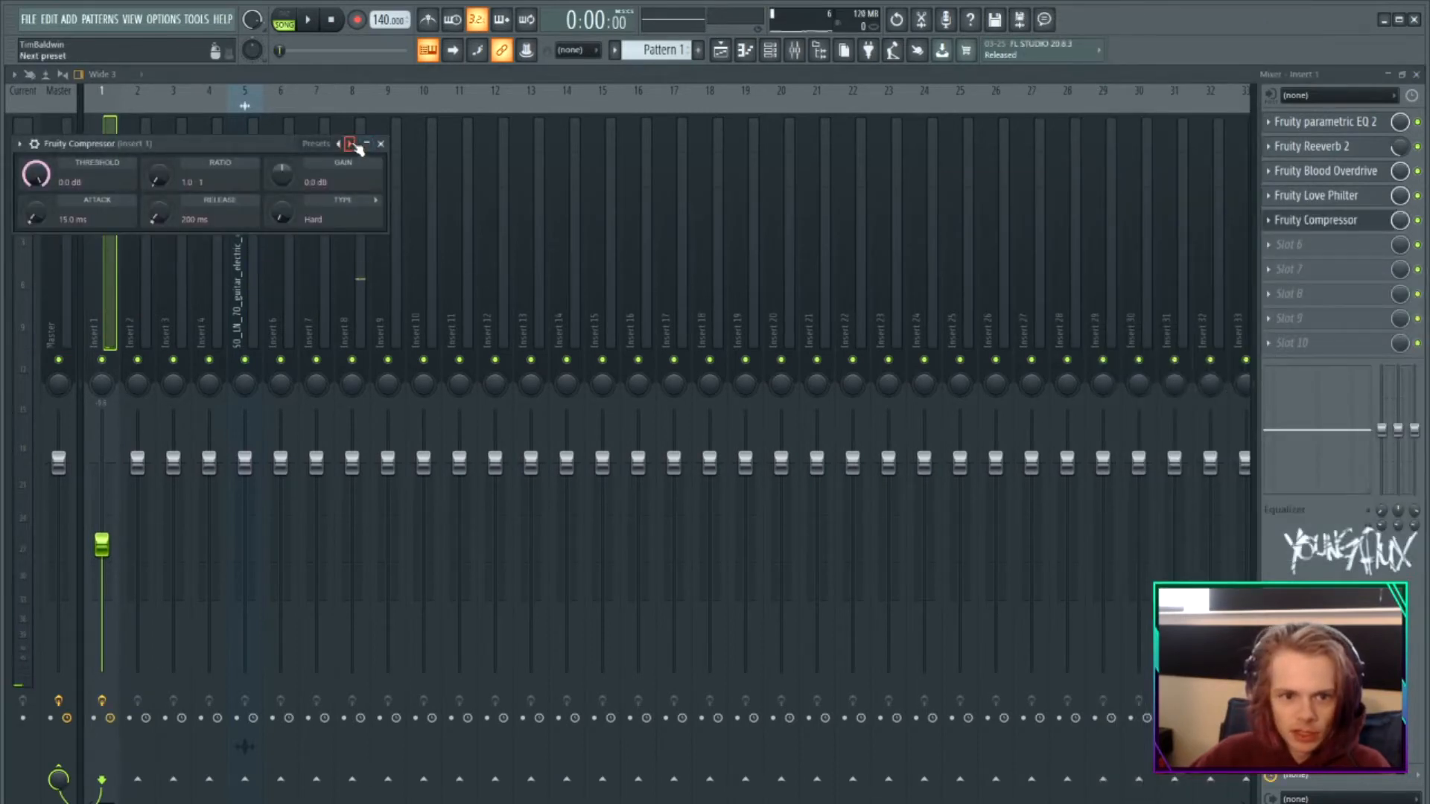
left_click(358, 147)
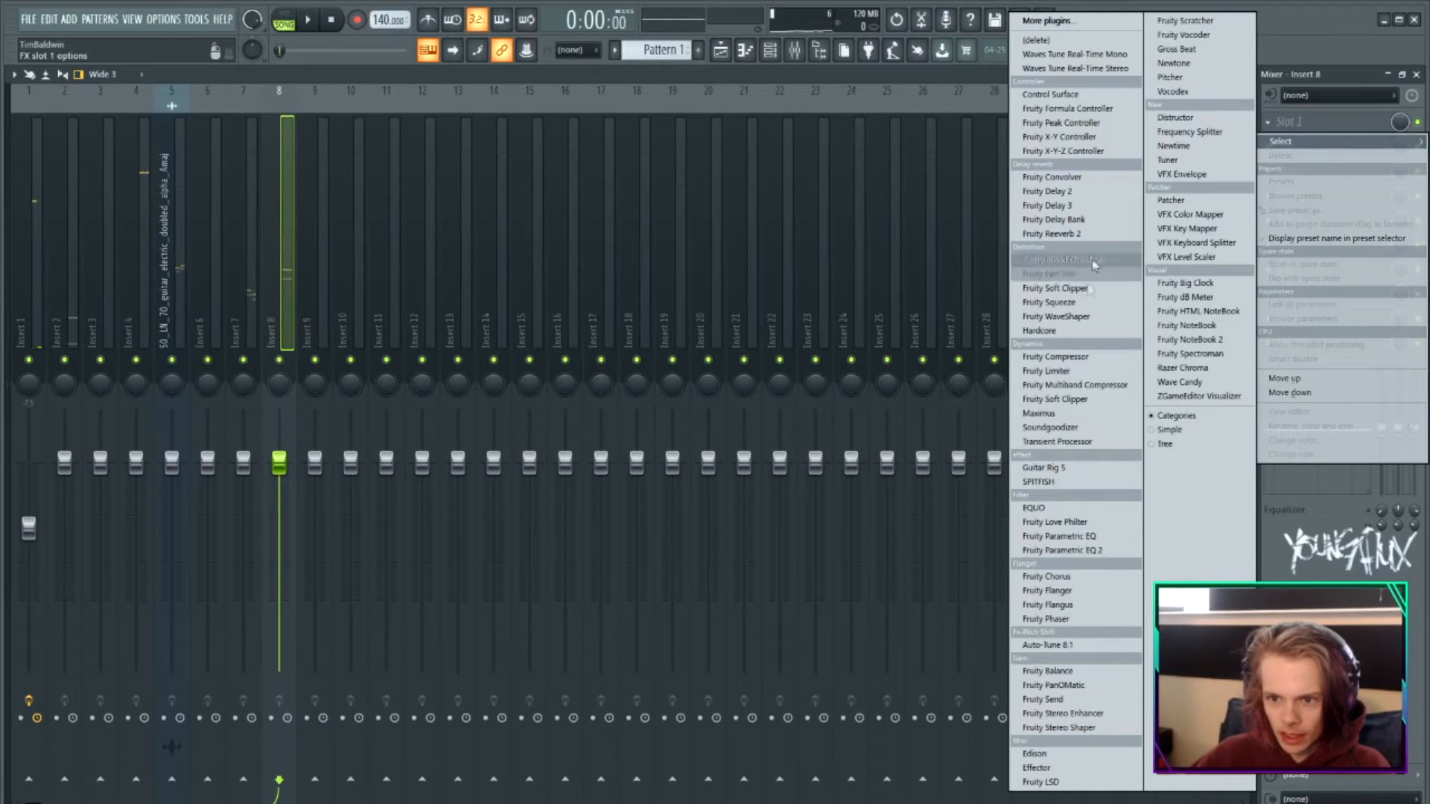
Add Fruity Soft Clipper to Insert 8, move it down to slot 2, and put Fruity Compressor in slot 1.
left_click(1073, 400)
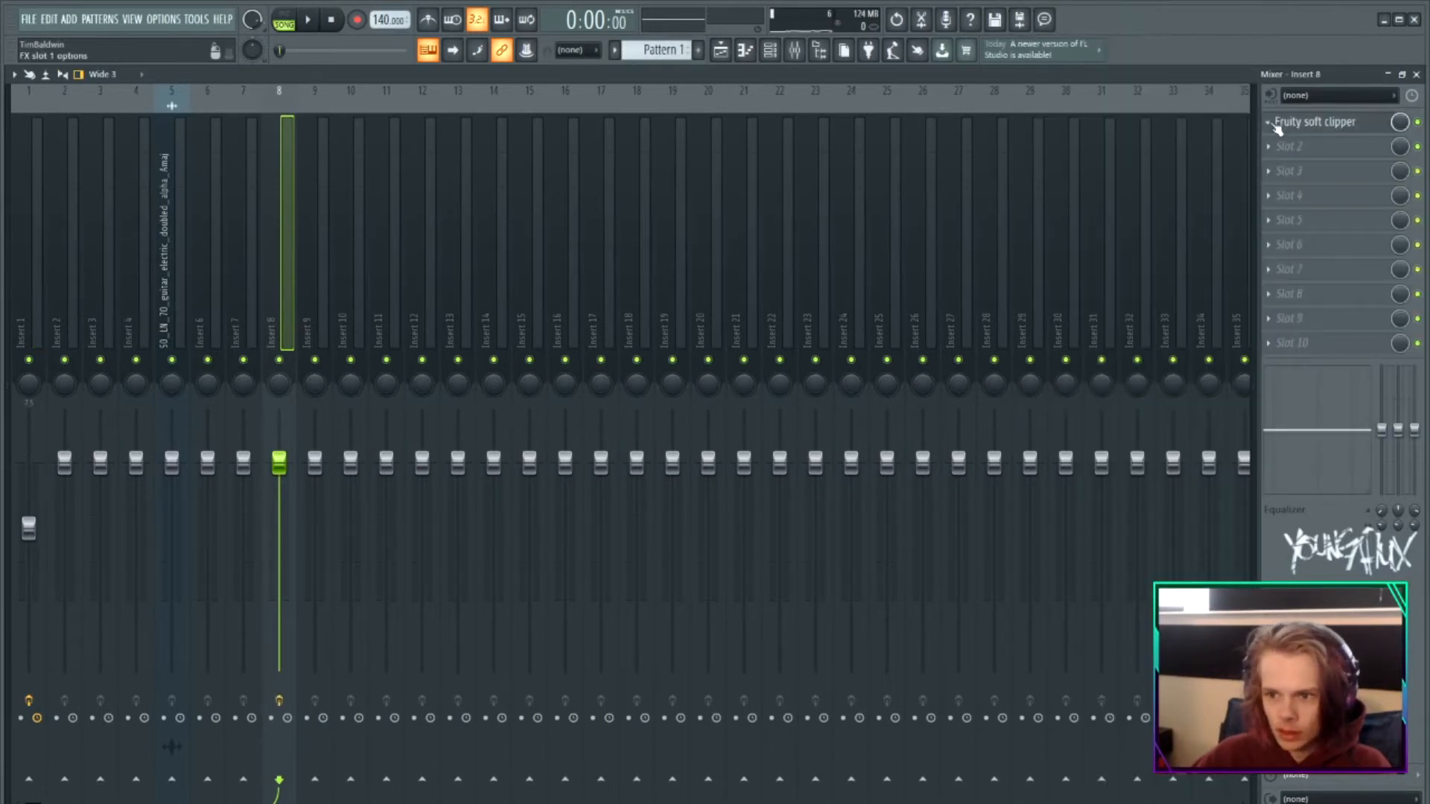
left_click(1270, 123)
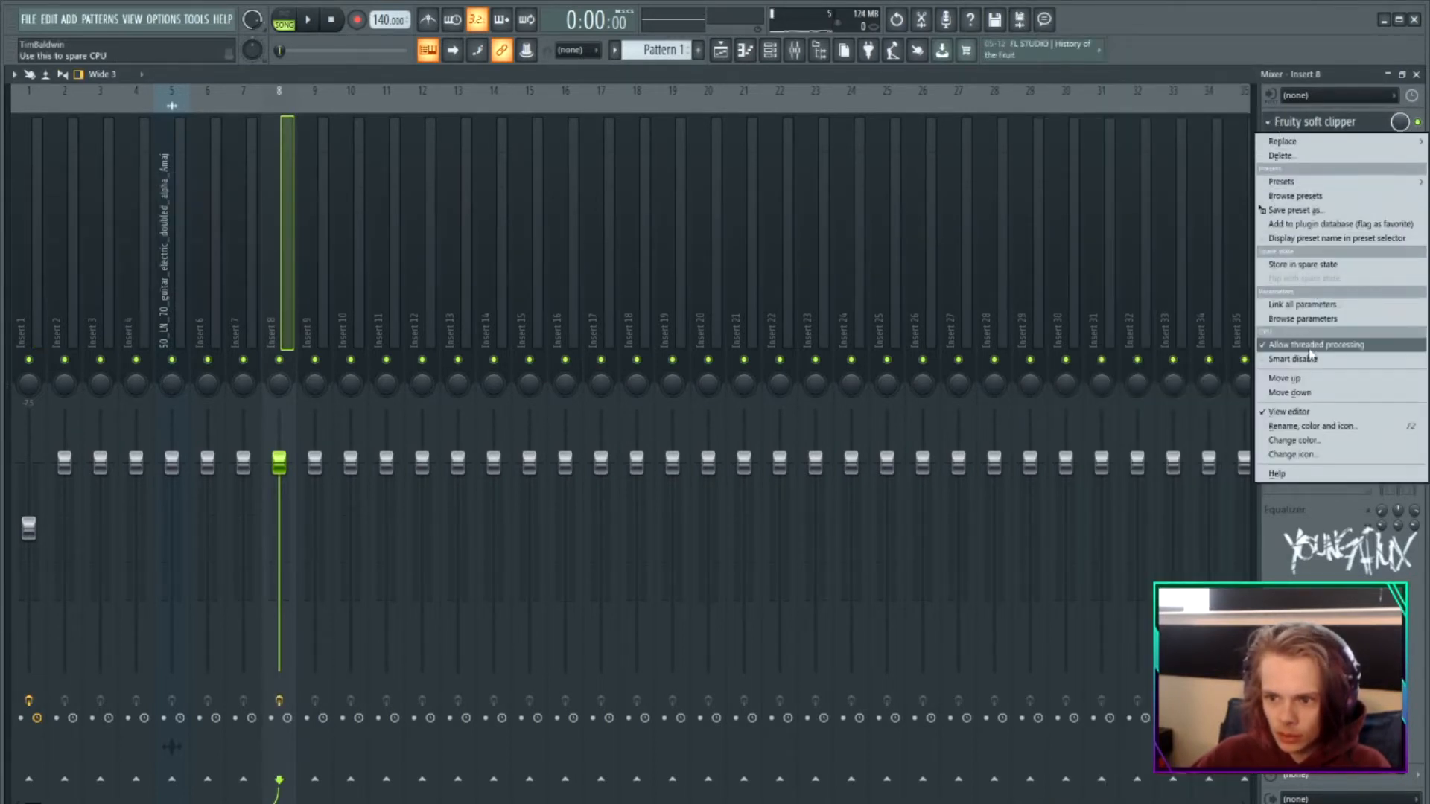
left_click(1289, 393)
left_click(440, 203)
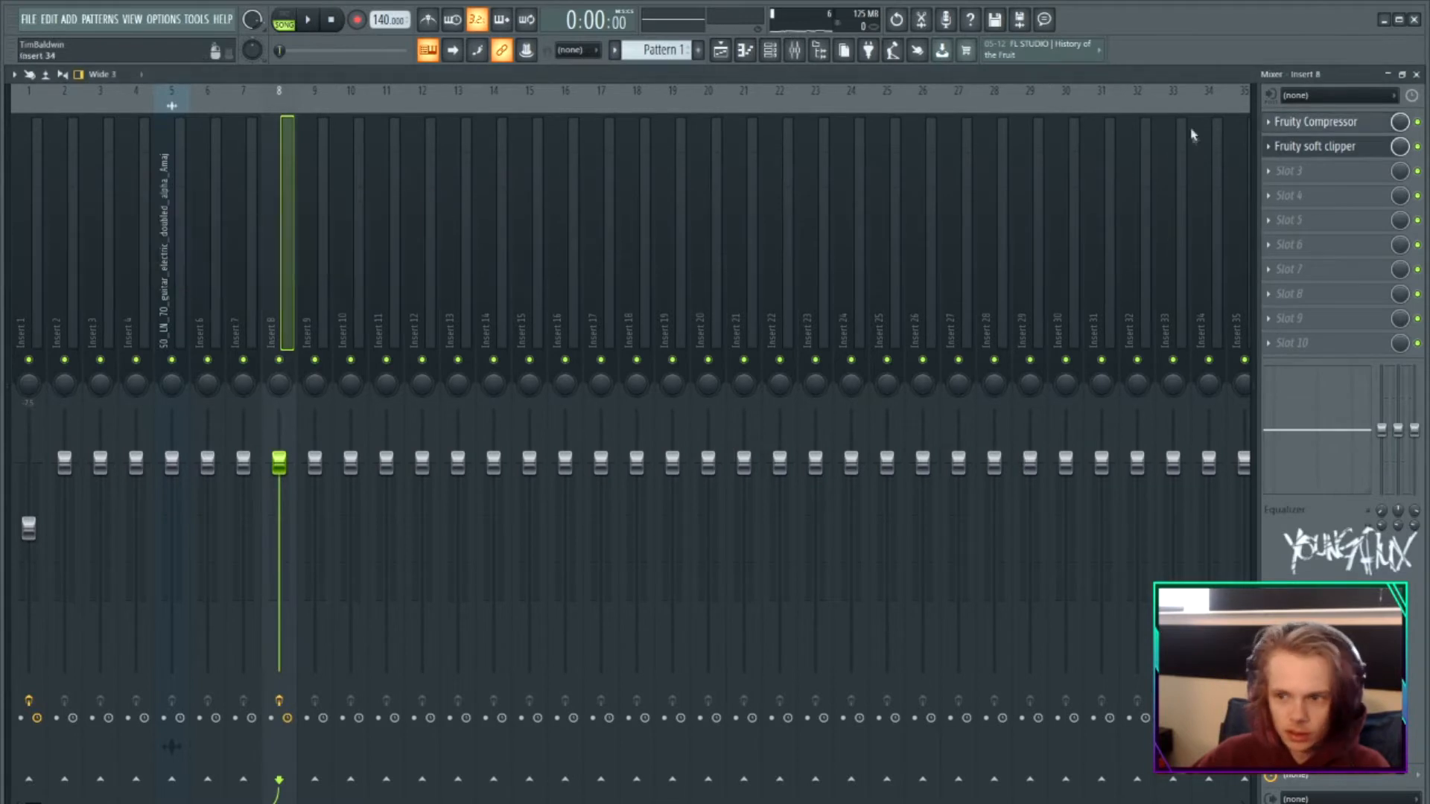
Replace Fruity Compressor with Fruity Blood Overdrive in slot 1 of Insert 8 and lower that track's volume fader during playback.
left_click(1271, 124)
left_click(1076, 259)
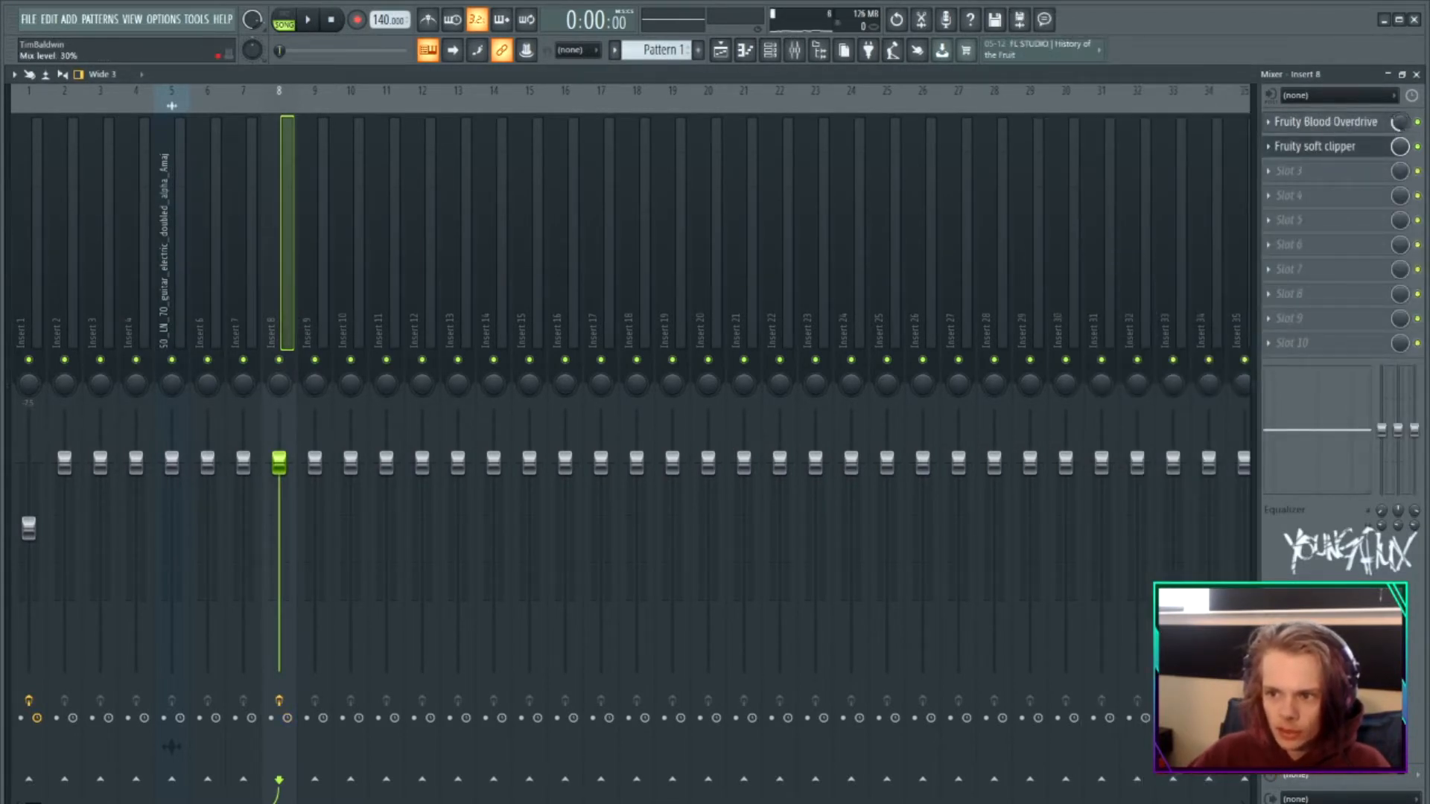
key("space")
left_click_drag(279, 463, 280, 516)
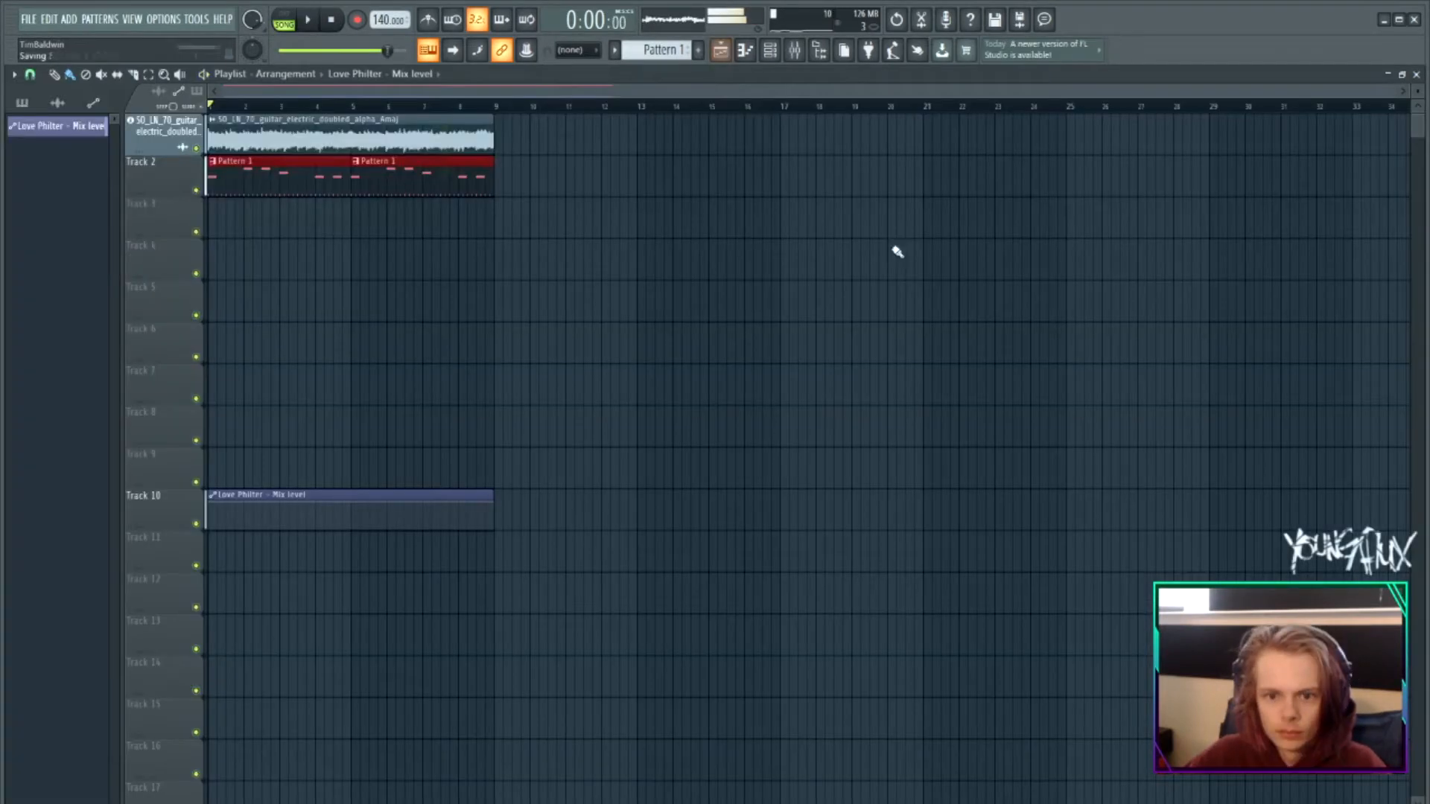
Add a fast four-note hi-hat roll at the end of bar 1 in the Hi Hat piano roll.
left_click(771, 54)
left_click(797, 55)
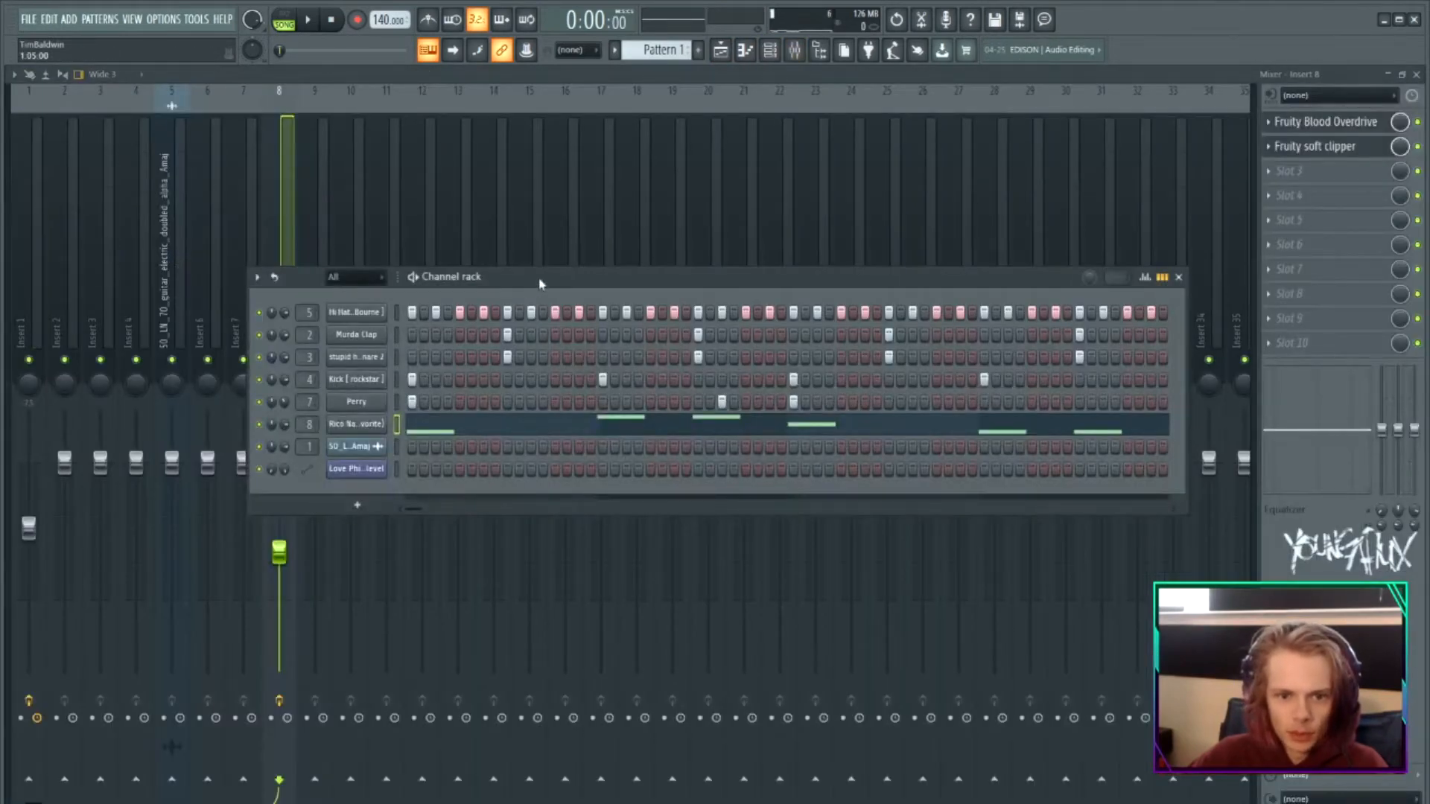
left_click_drag(540, 284, 469, 283)
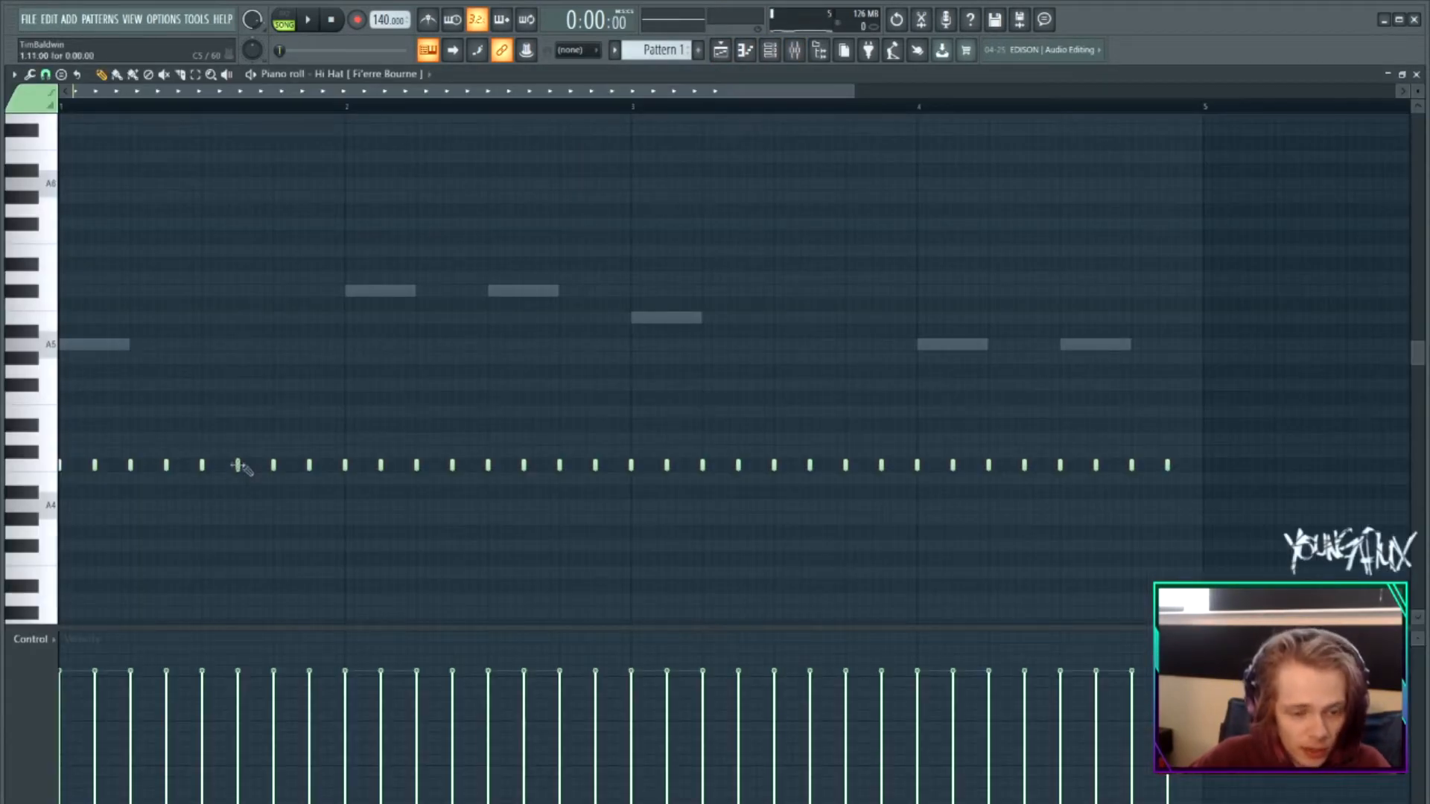
key("space")
left_click_drag(311, 466, 341, 466)
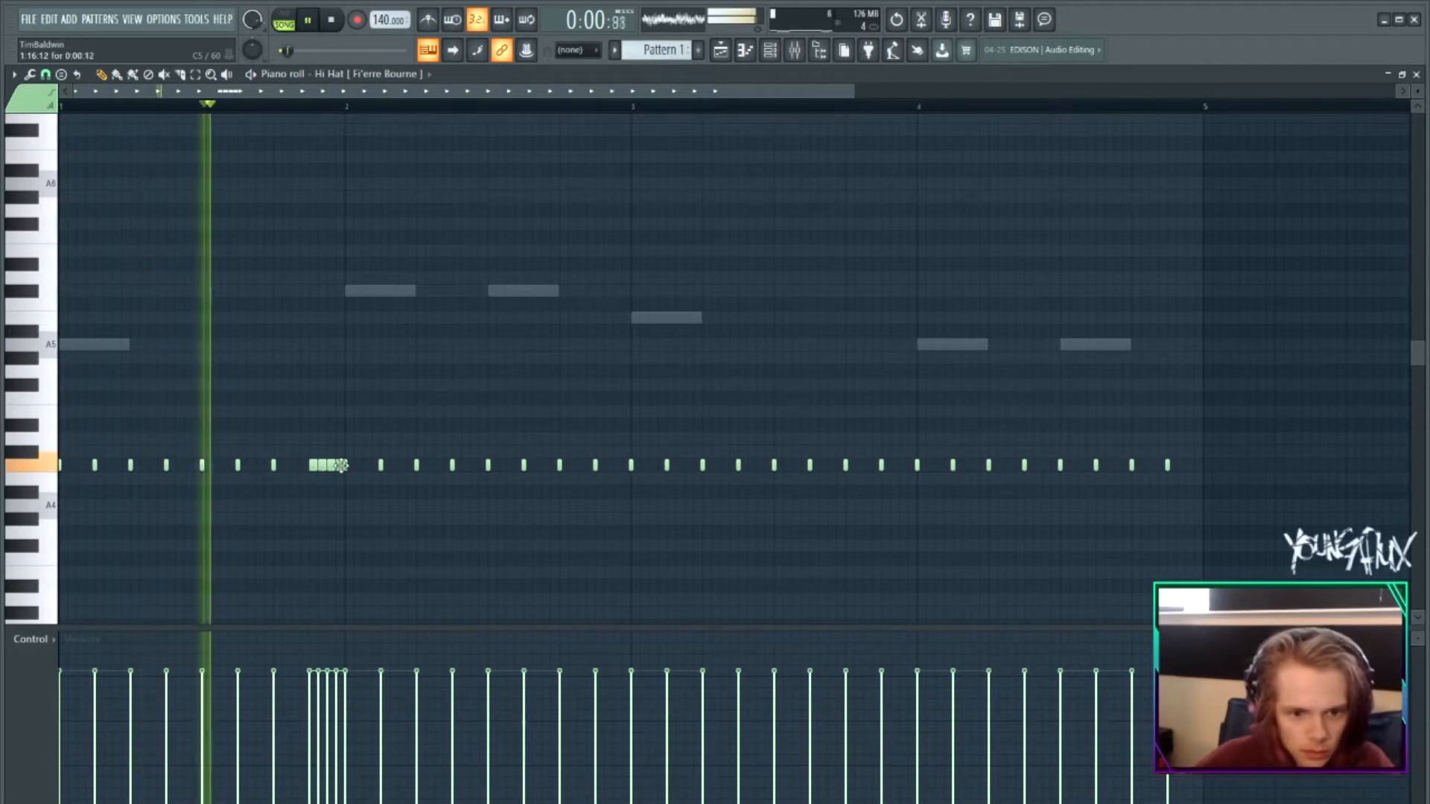
key("space")
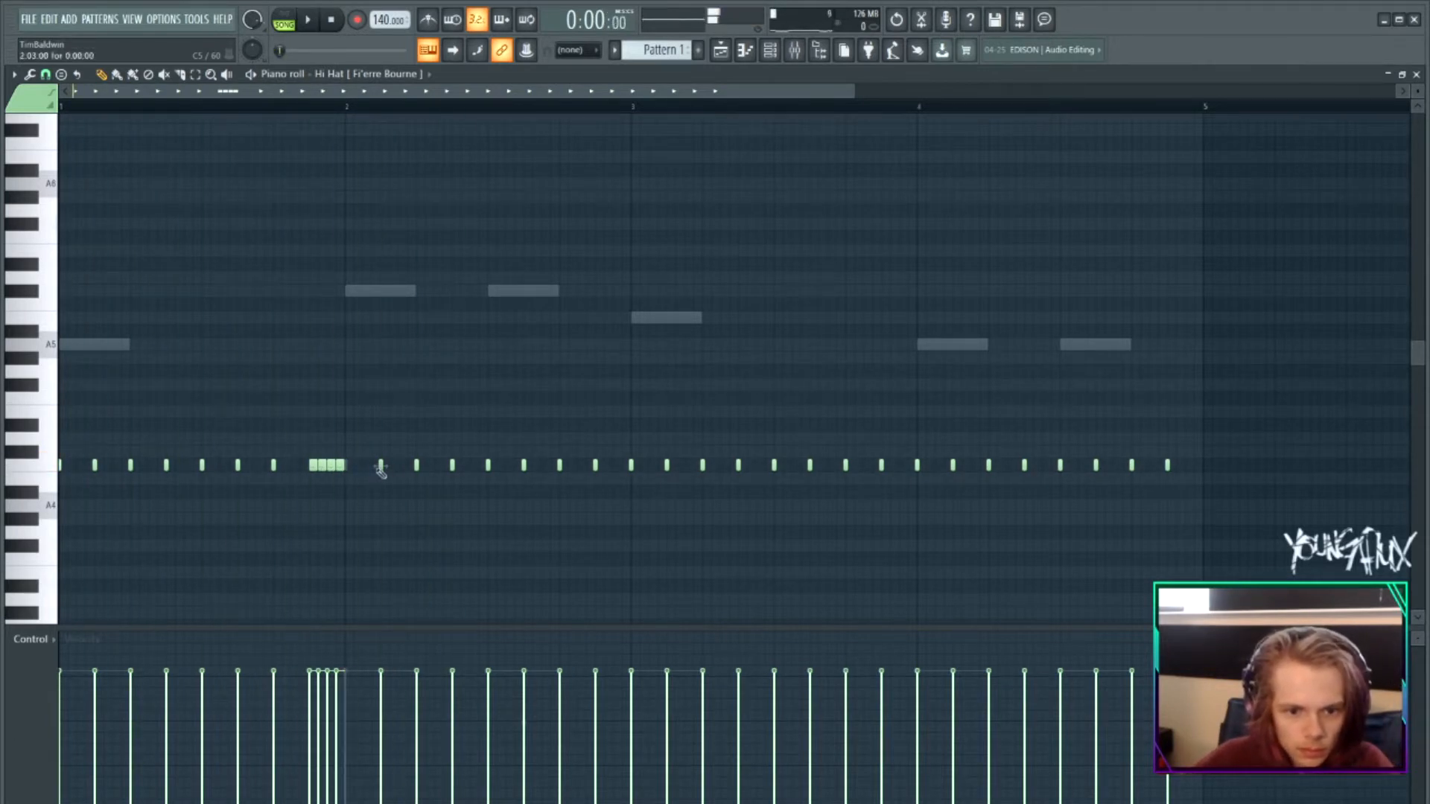
Fill out the hi-hat pattern with extra hits in bar 2, a repeat of bars 1–2 over bars 3–4, and pitch-shifted hits in bar 3.
key("space")
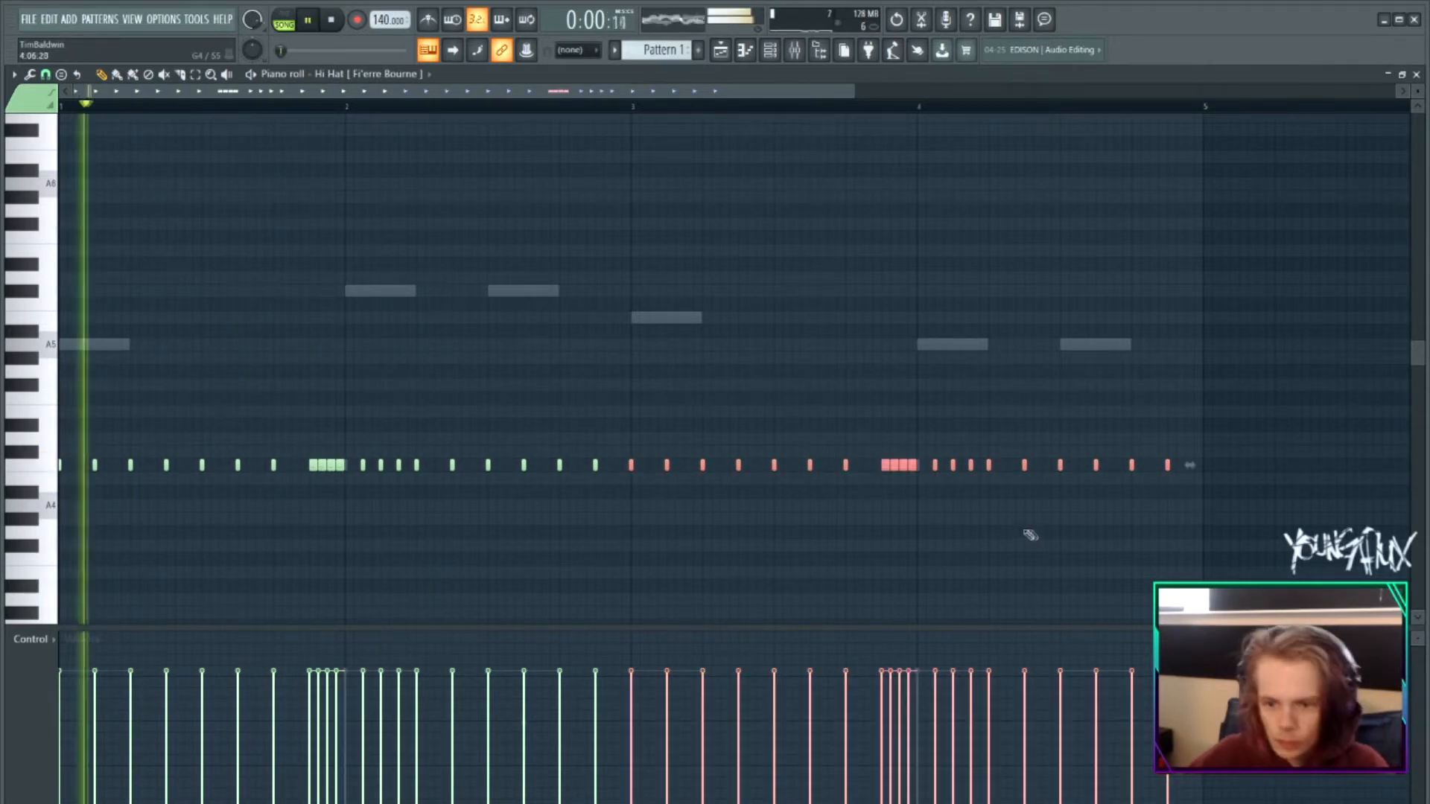
left_click(980, 521, "ctrl")
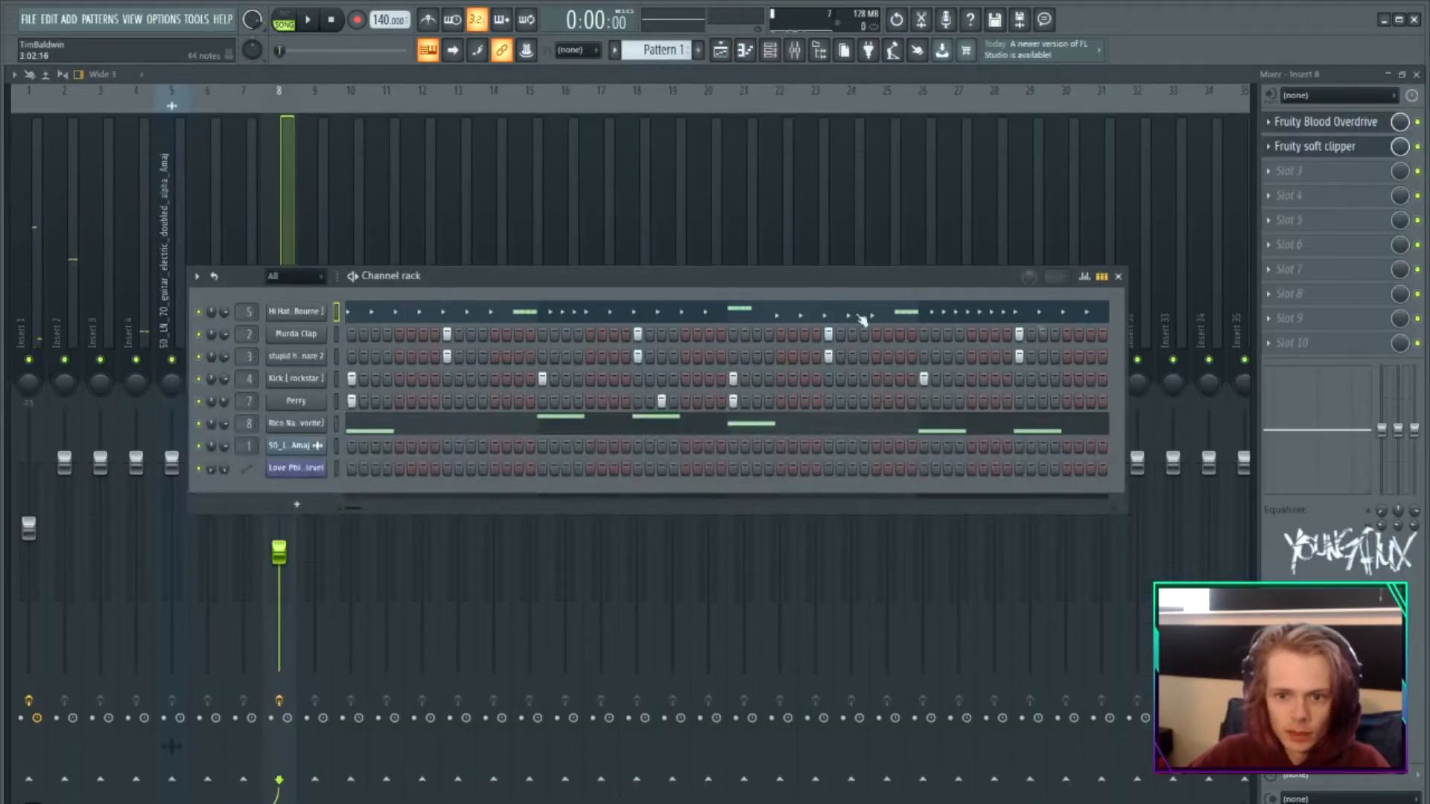
left_click(770, 50)
left_click(769, 50)
left_click(769, 50)
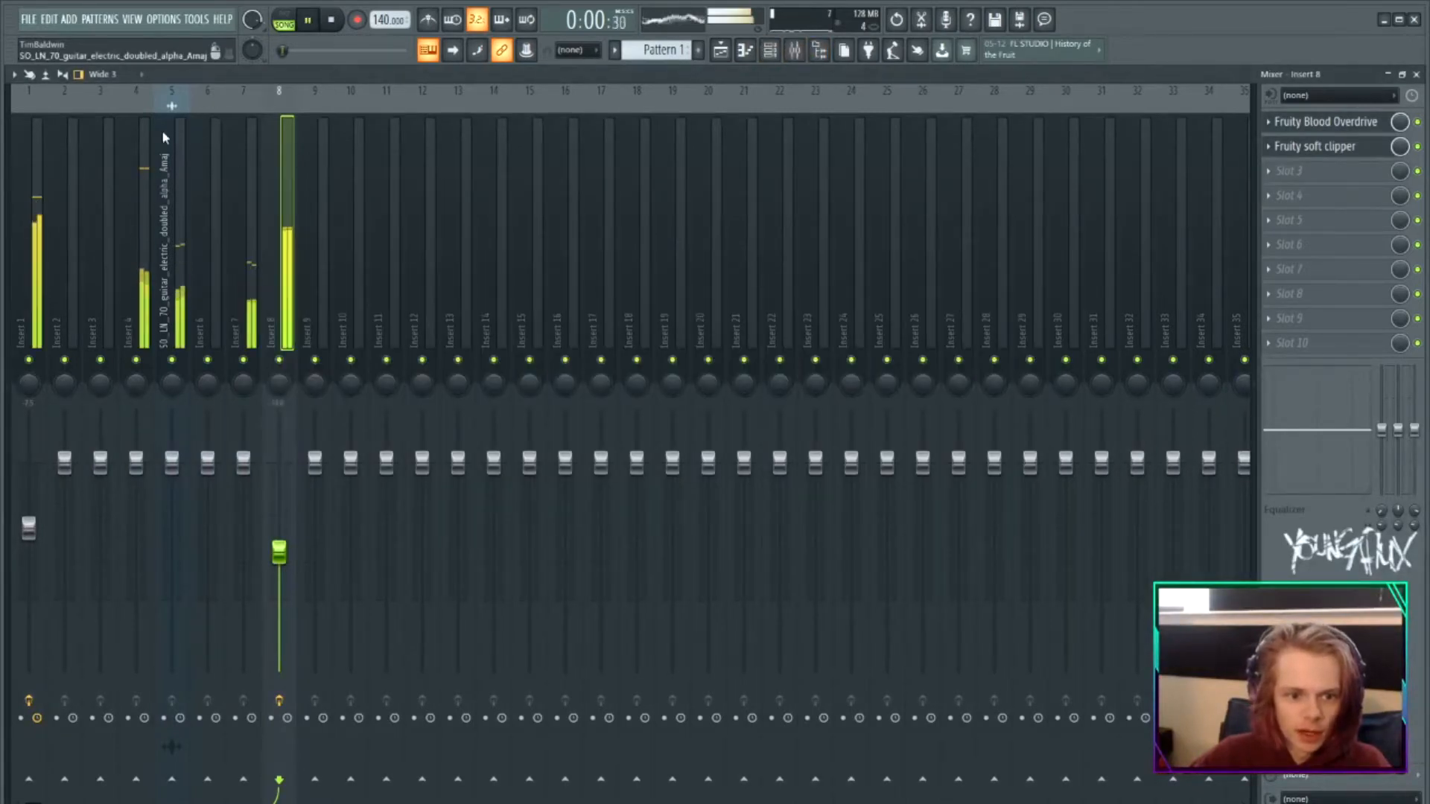
Add Fruity Parametric EQ 2 with a slight high-shelf boost and Fruity Reeverb 2 at 6% mix to the guitar's mixer track.
left_click(171, 102)
left_click(1299, 121)
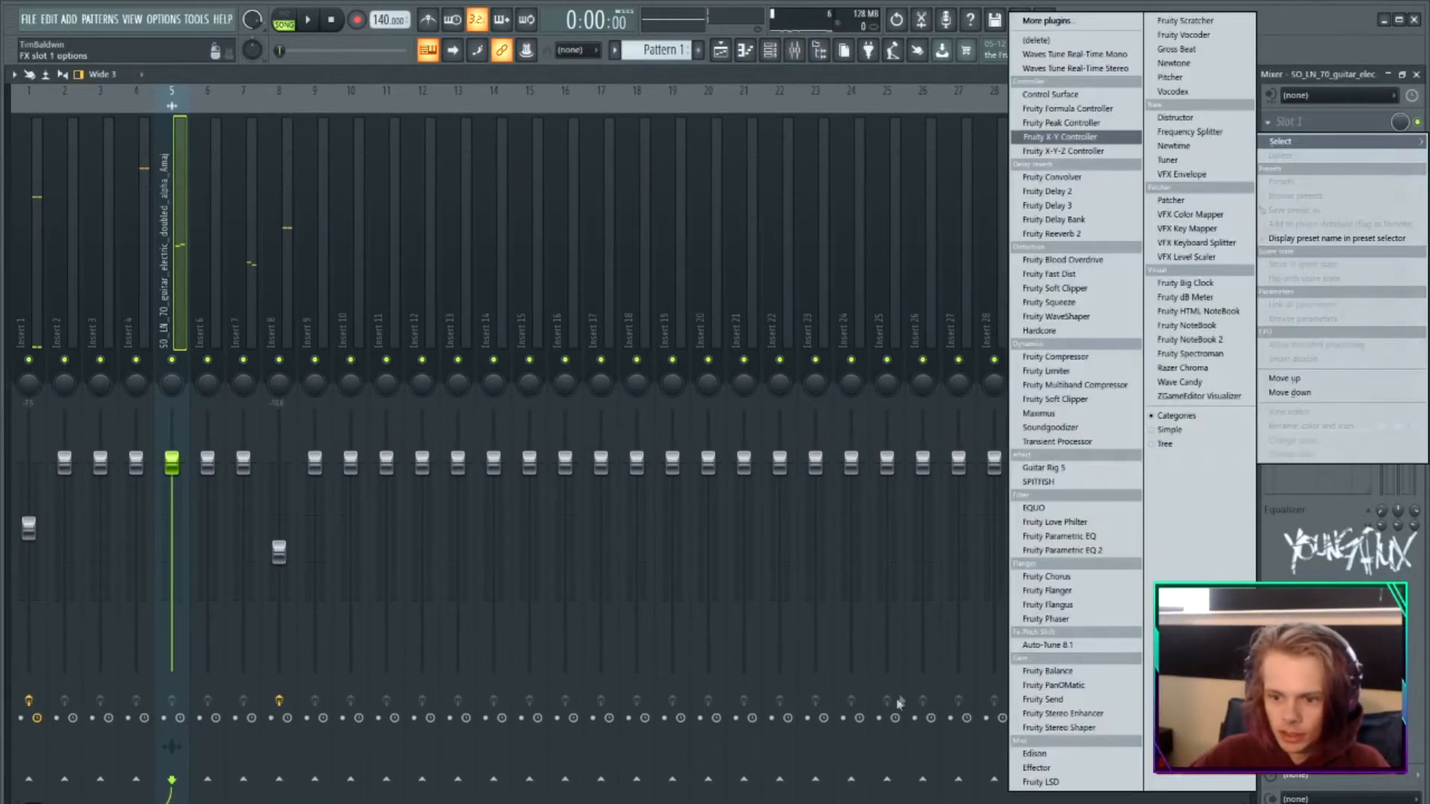
left_click(1077, 556)
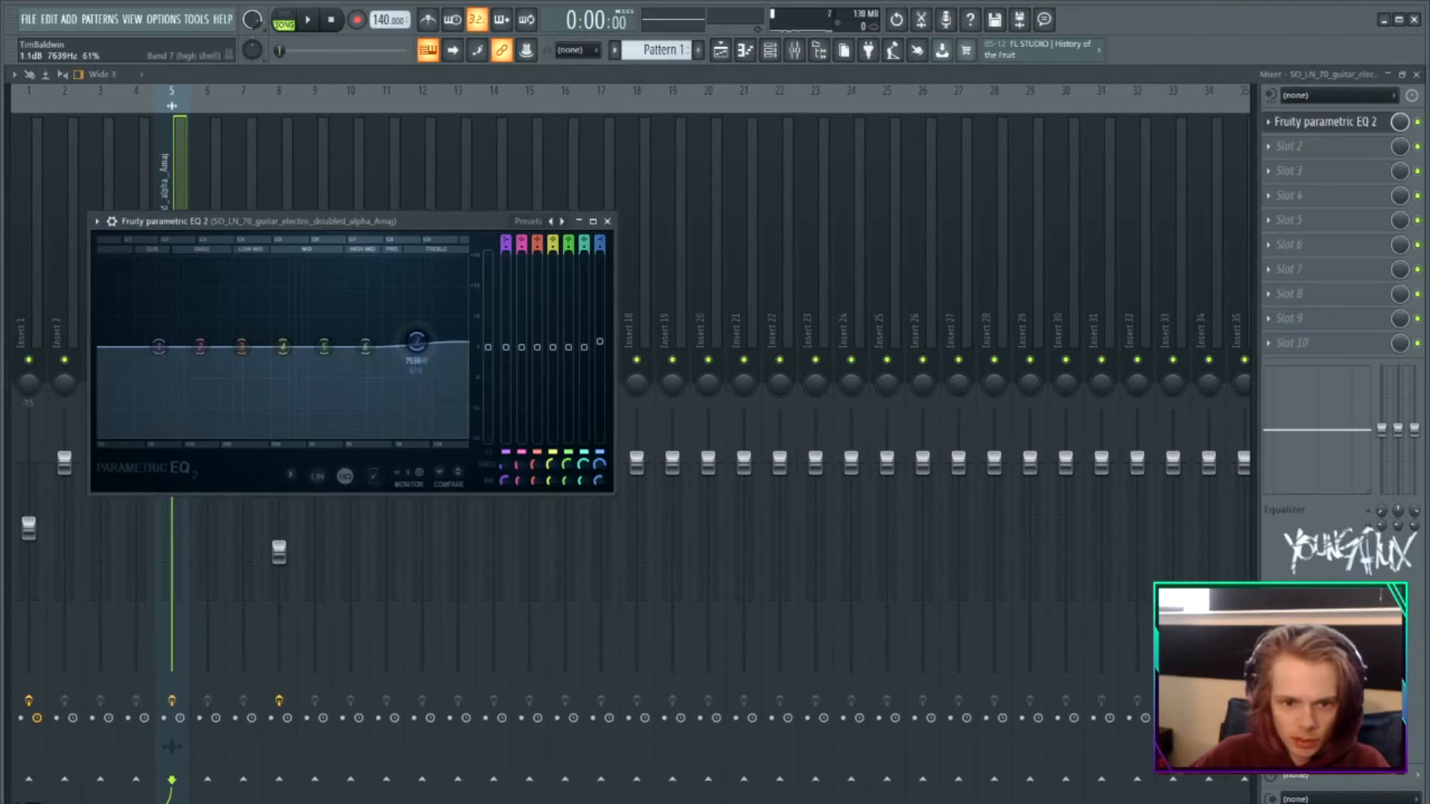
left_click(607, 221)
left_click(1294, 142)
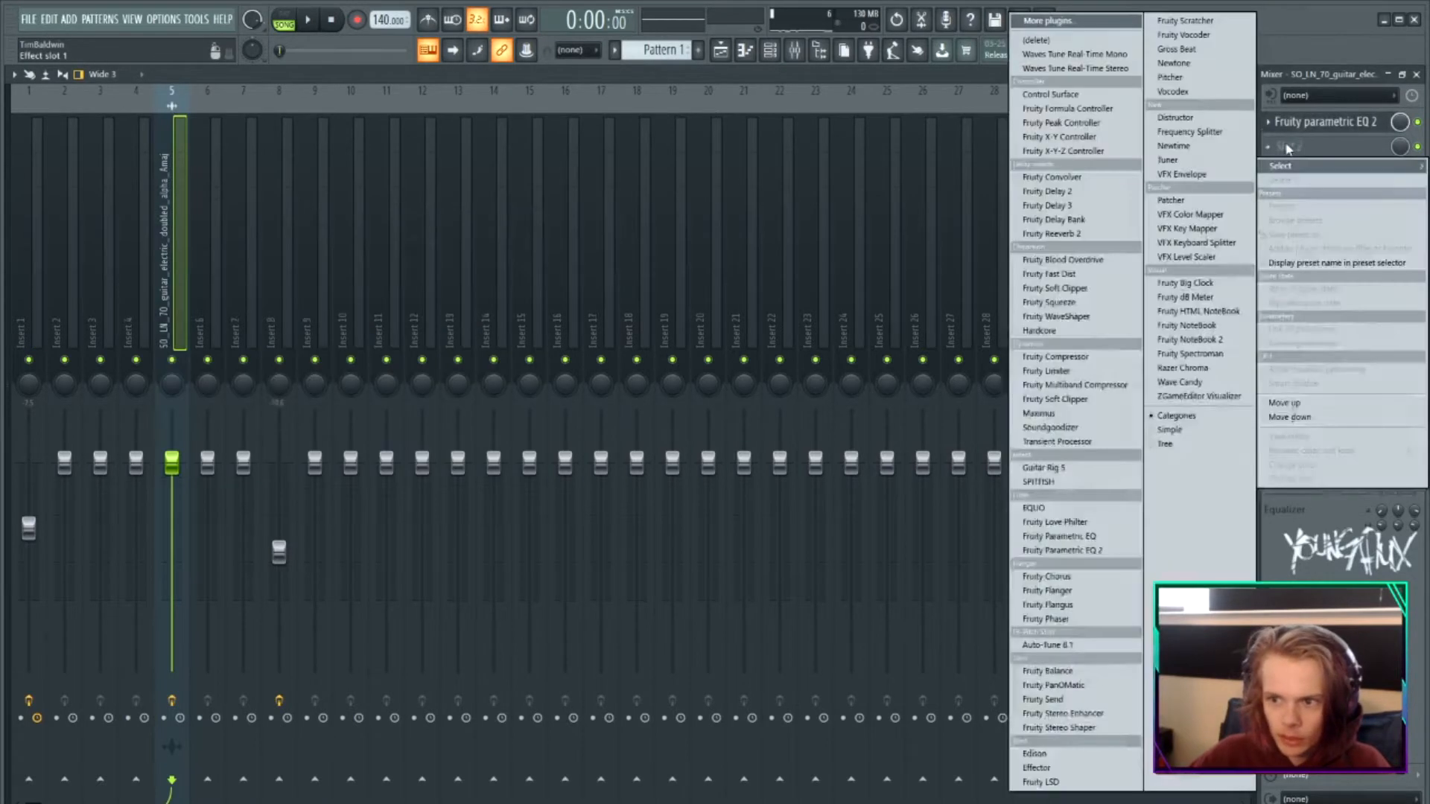
left_click(1065, 233)
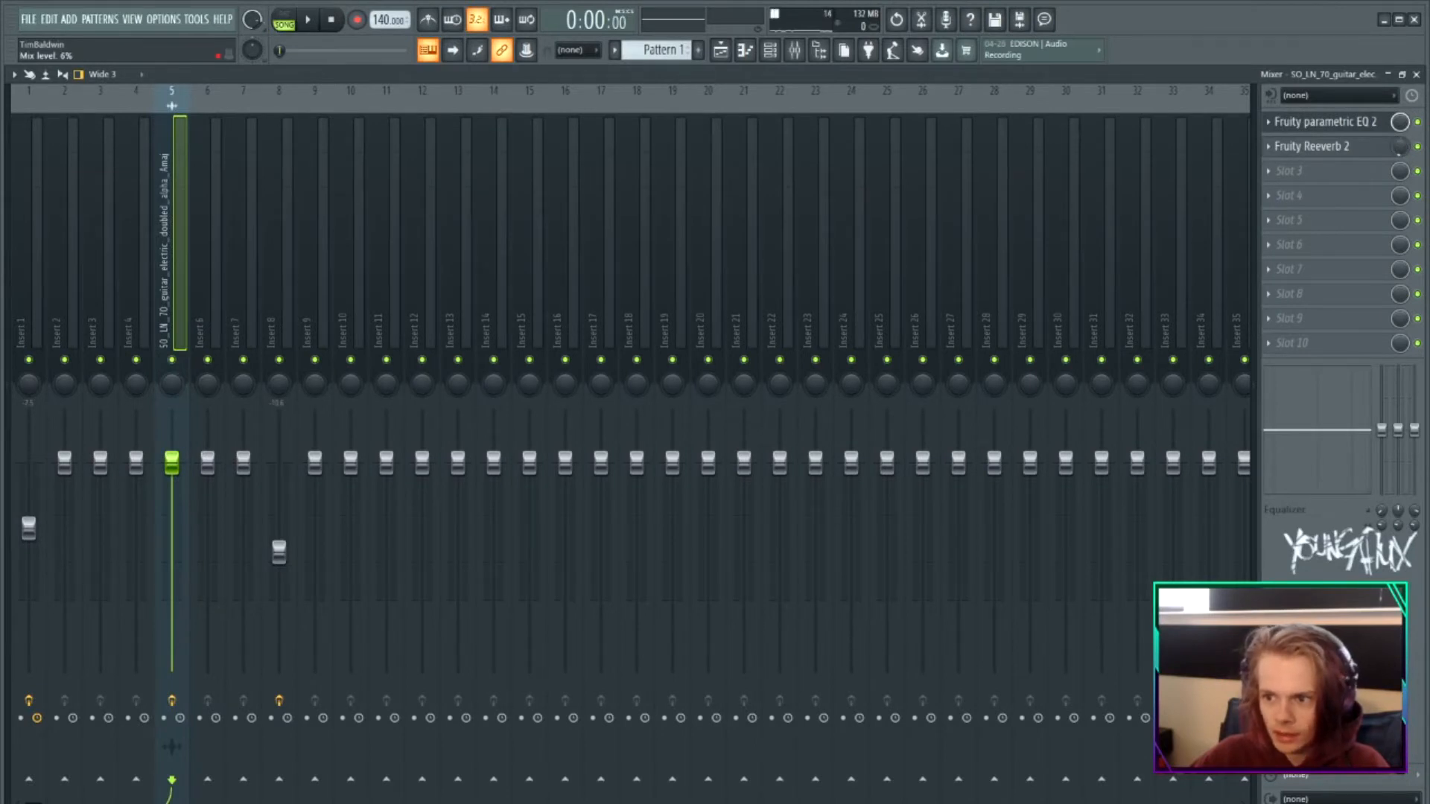
Add Fruity Flanger to slot 3 of the guitar's mixer track, lower the track's volume to 65%, and play the arrangement.
left_click(1308, 177)
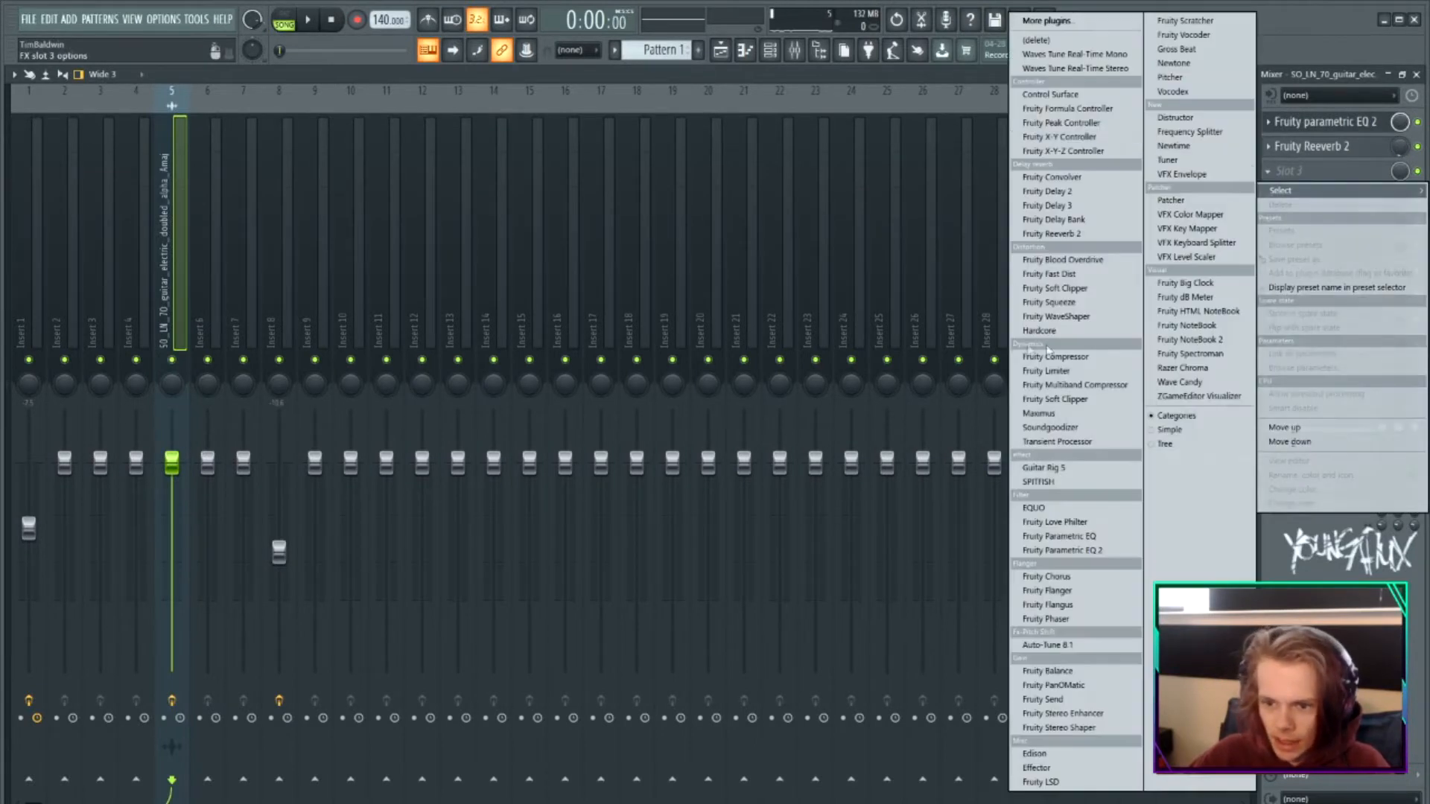
left_click(1047, 590)
left_click(505, 259)
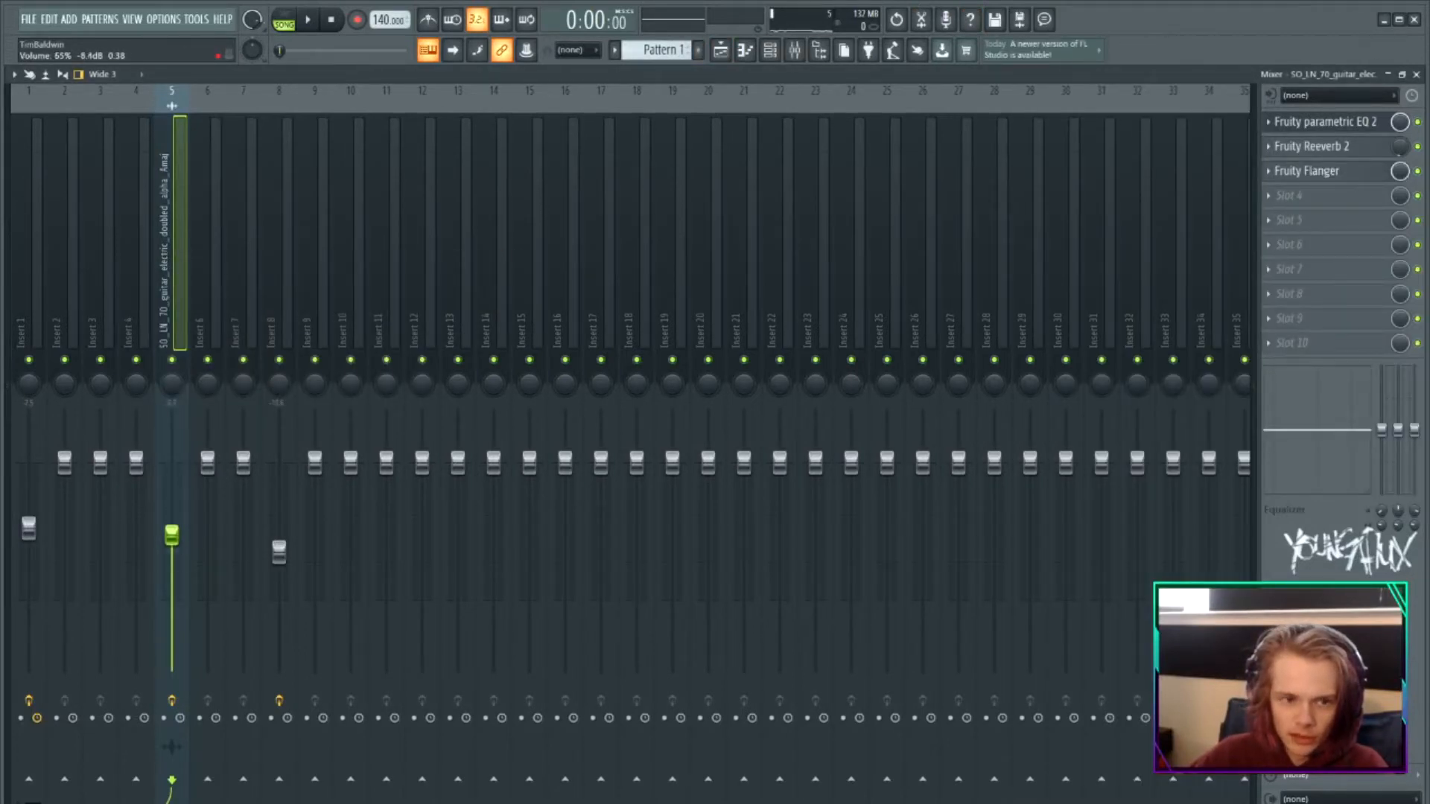
key("space")
left_click(775, 53)
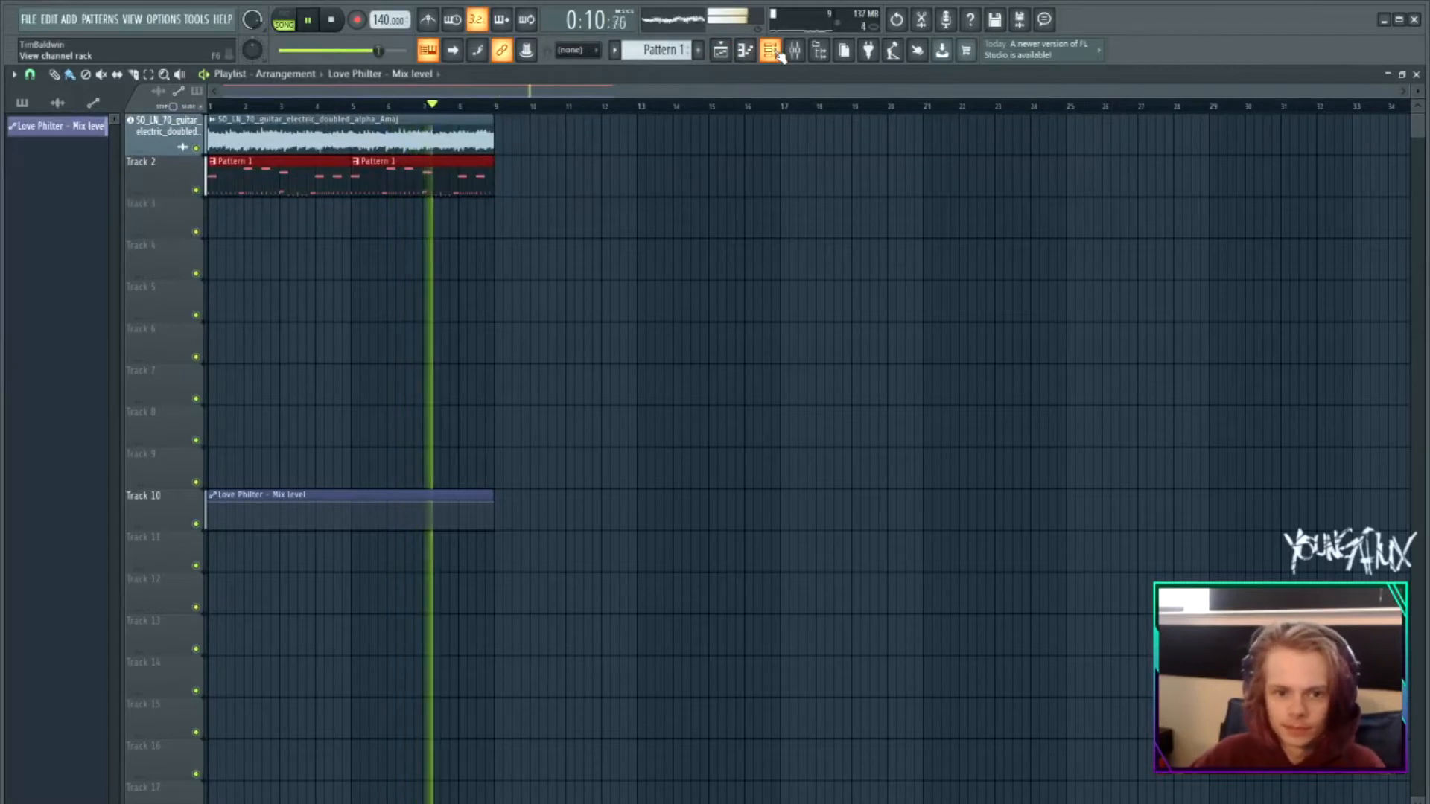
key("space")
Move the Pattern 1 clips to track 4 and the Love Philter automation to track 1, and lay two consecutive guitar loops on track 2.
left_click(775, 52)
left_click_drag(250, 184, 254, 258)
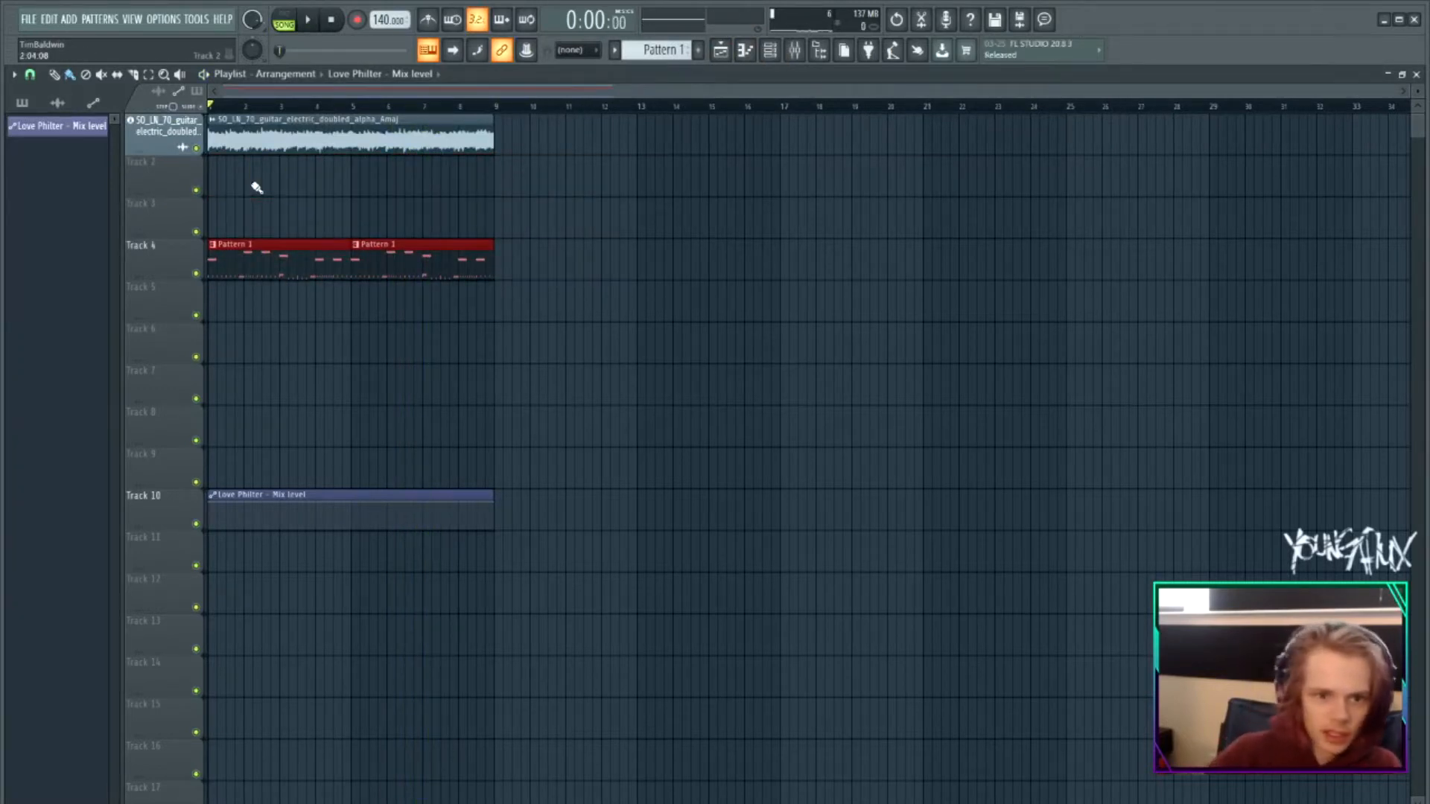
left_click_drag(272, 145, 556, 188)
left_click_drag(327, 494, 327, 127)
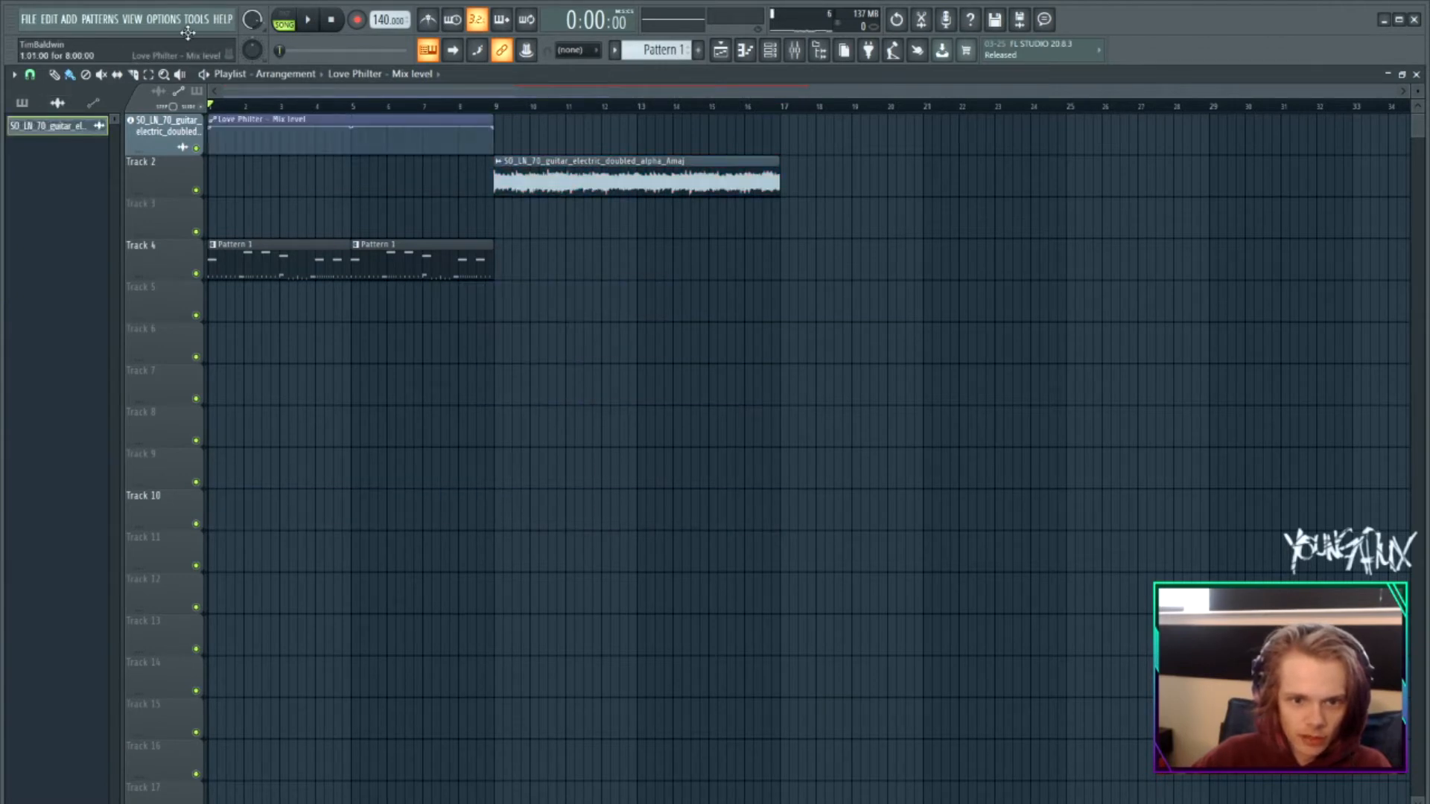
left_click(626, 164)
left_click(214, 175)
left_click(428, 249)
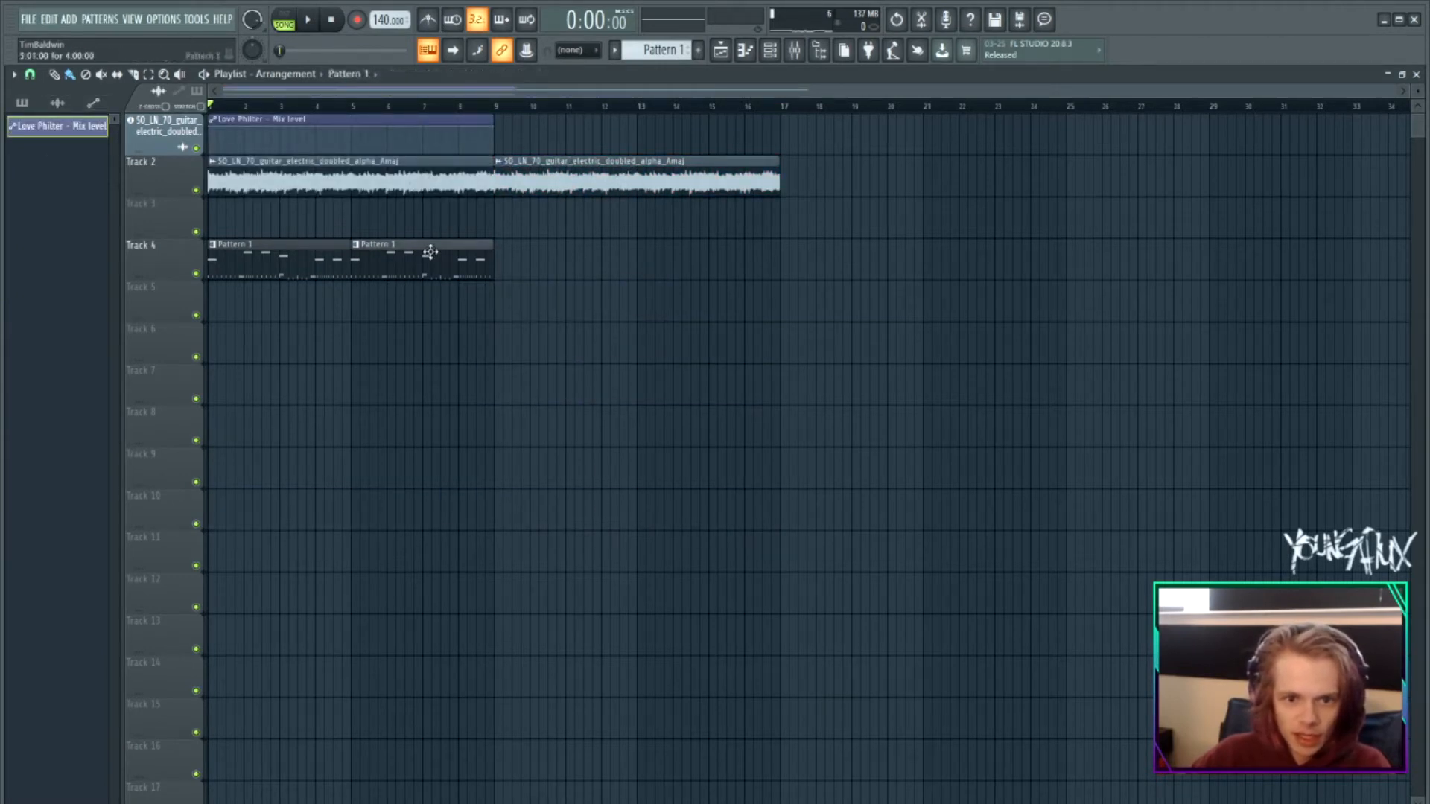
Copy the bar 9 guitar clip onto track 3, make the copy unique, and raise its pitch.
left_click_drag(556, 178, 556, 219)
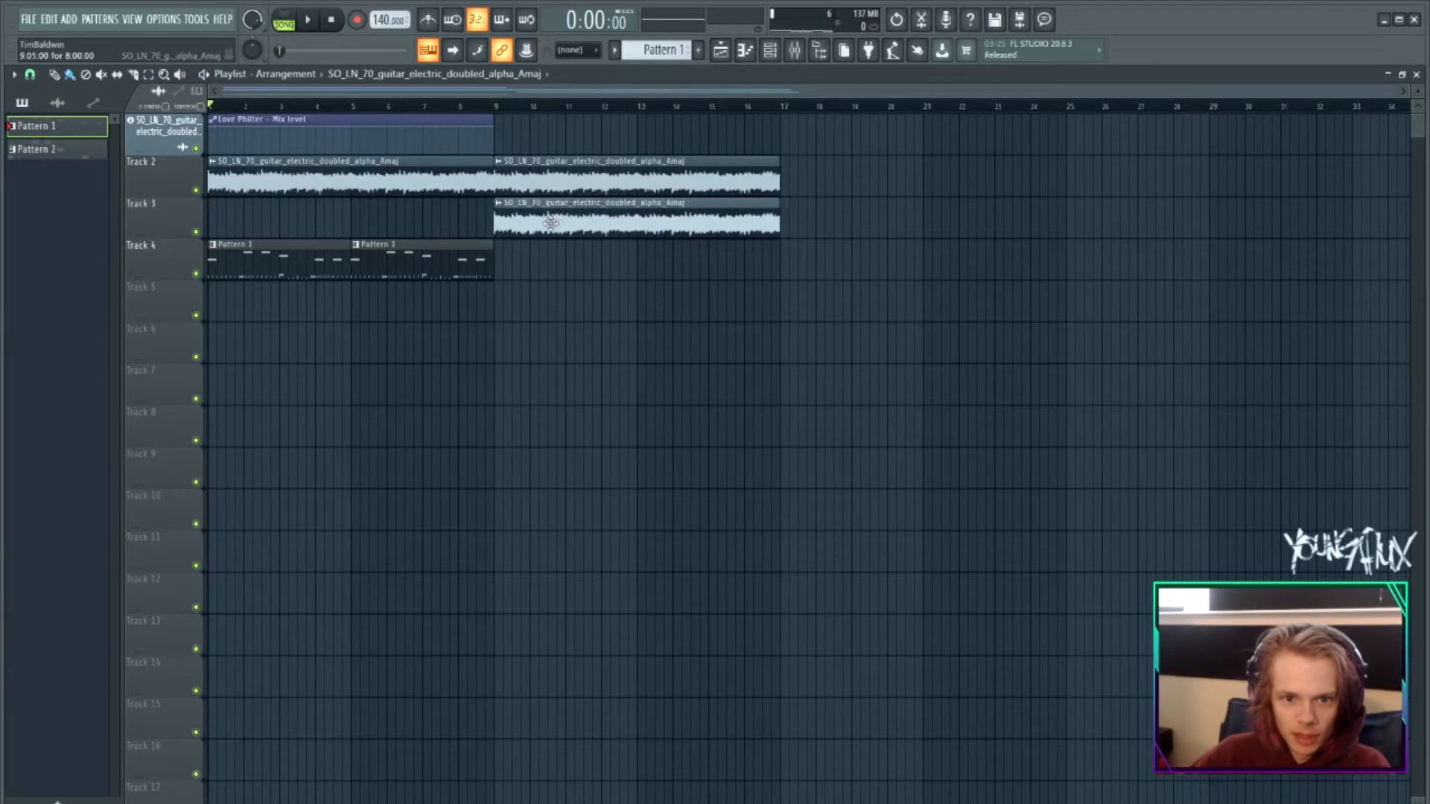
left_click(497, 202)
left_click(525, 315)
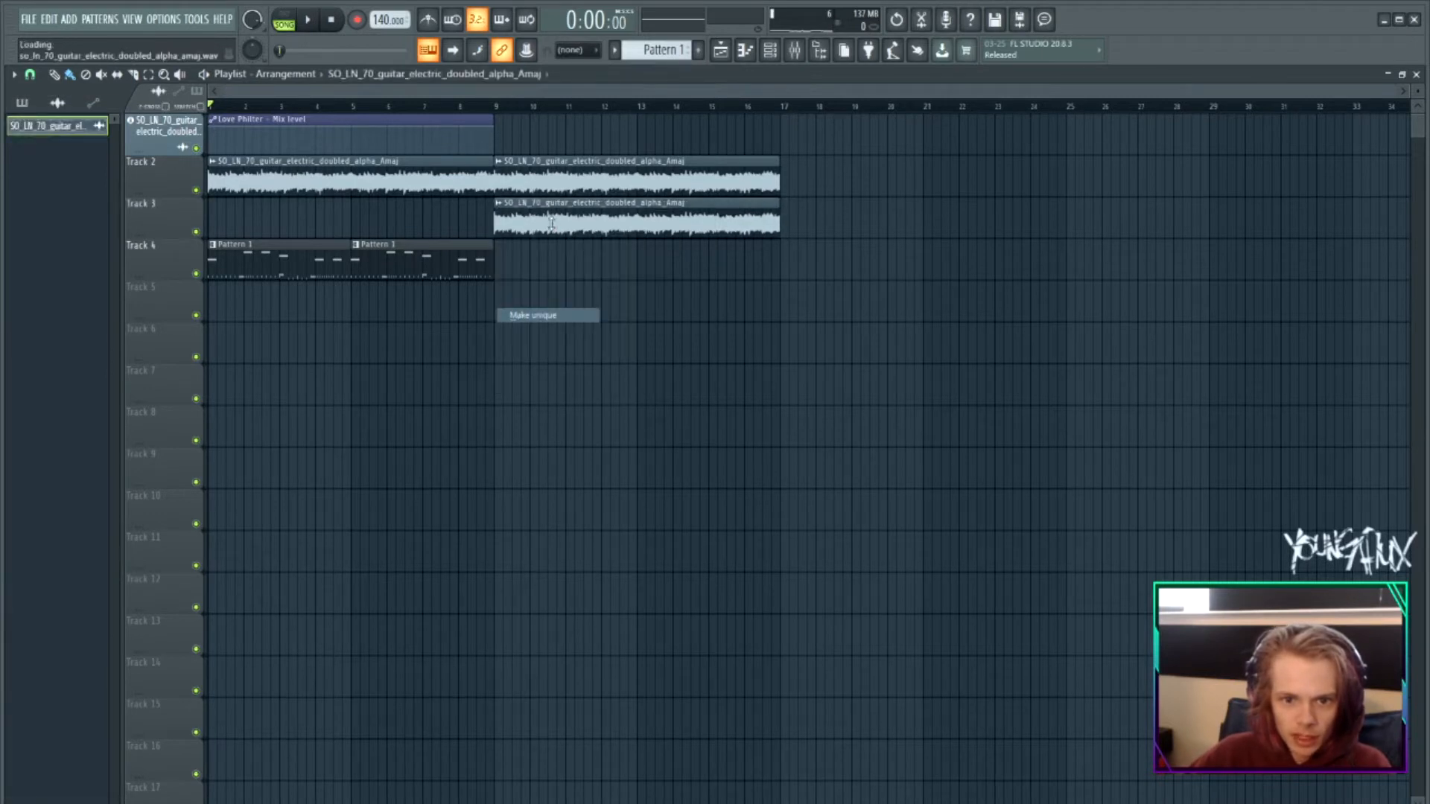
left_click_drag(343, 326, 389, 223)
left_click(520, 241)
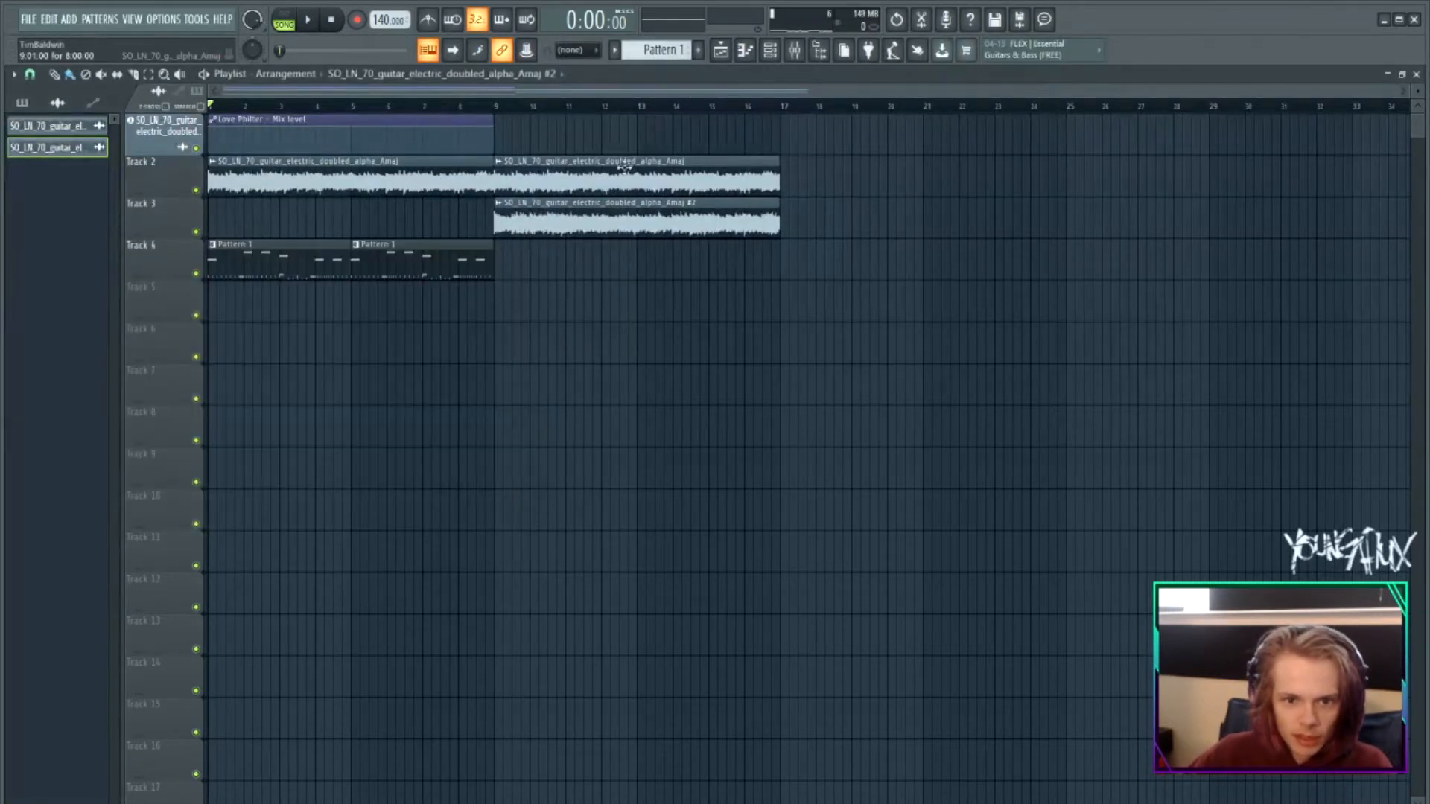
Set the original guitar clip's channel volume to 69% and the pitched copy's channel volume to 33%, and play the arrangement.
double_click(594, 169)
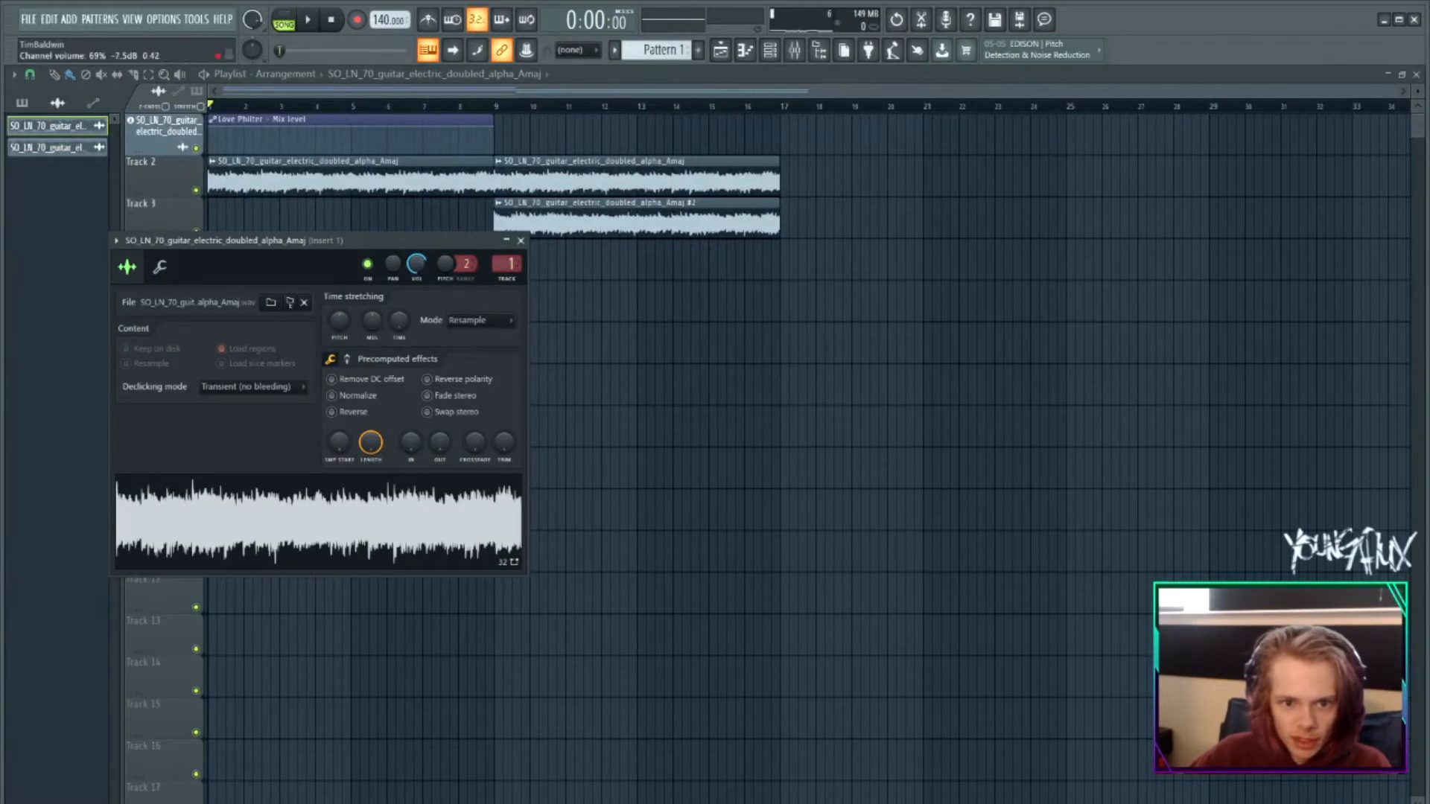
left_click(520, 240)
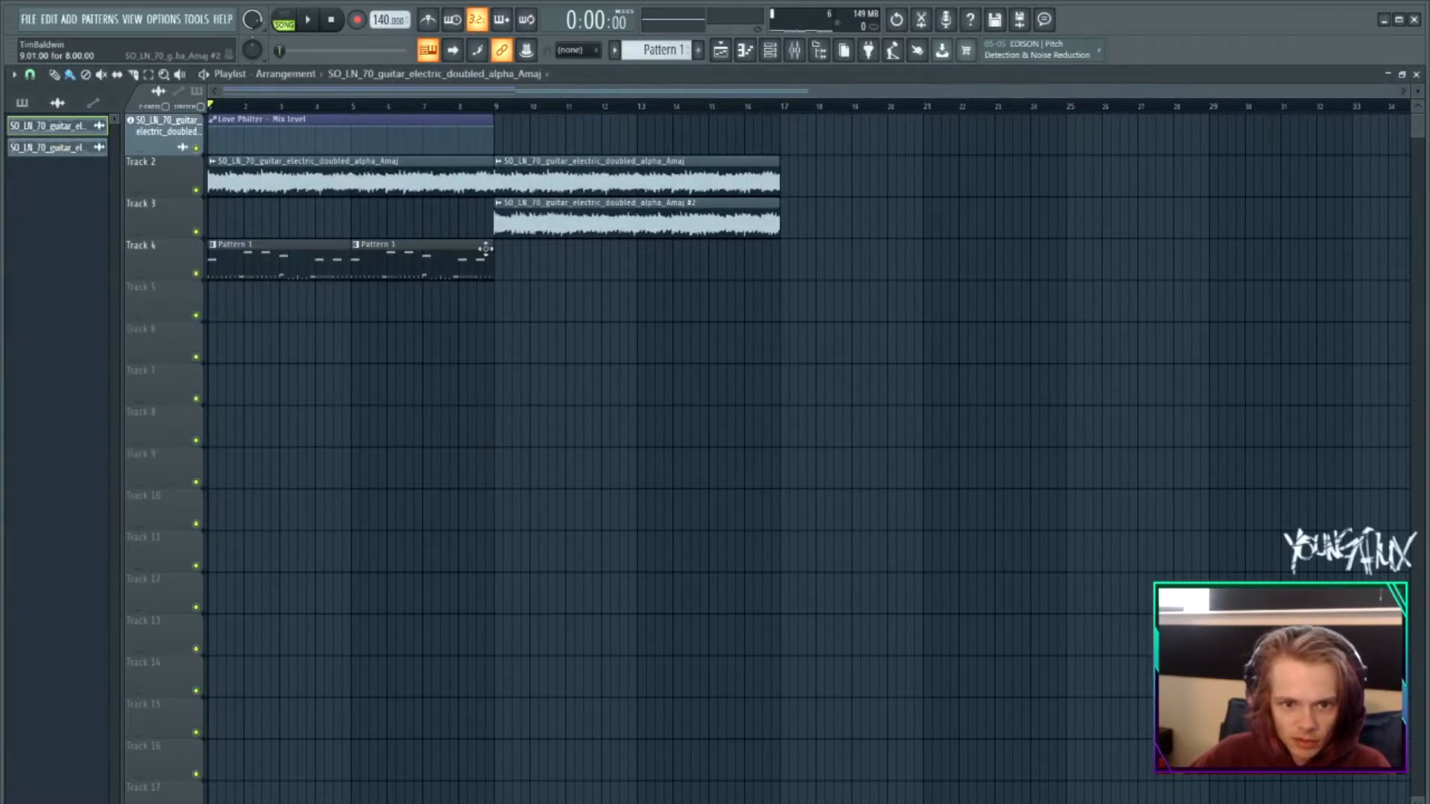
double_click(543, 226)
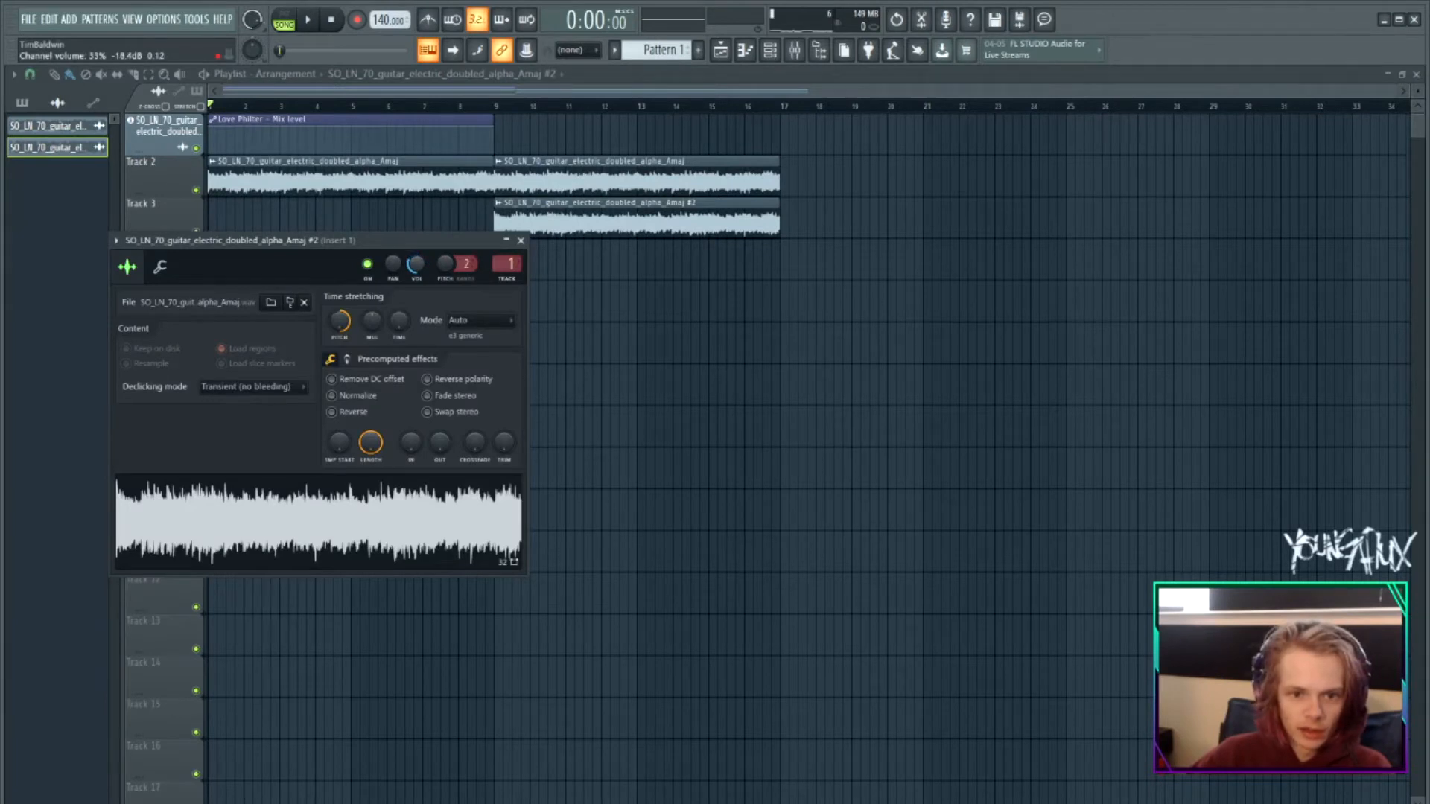
key("space")
left_click(521, 241)
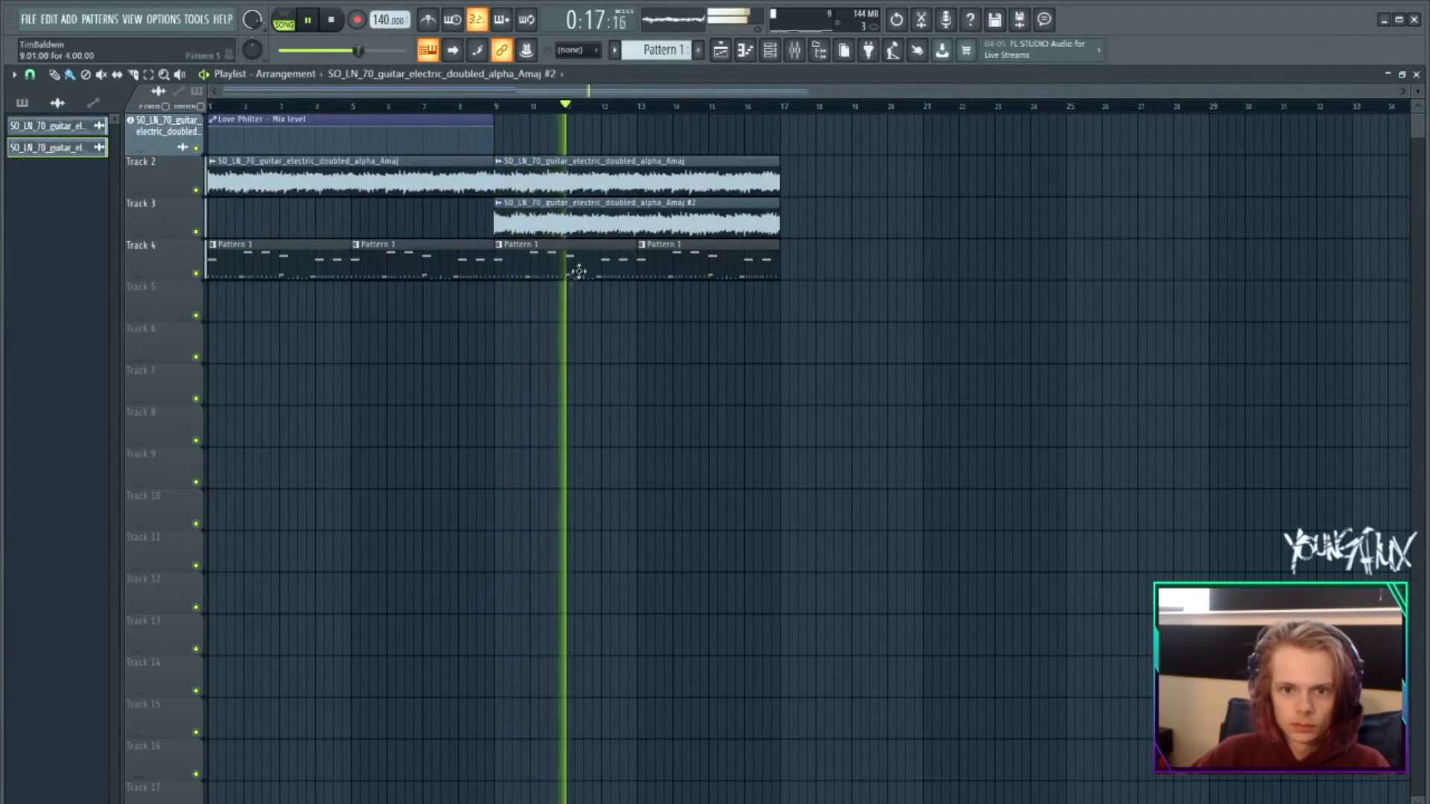
Clear the drum patterns from bars 1–8 and make the Love Philter automation fall gradually, rise sharply into bar 9, and run to bar 25.
double_click(609, 225)
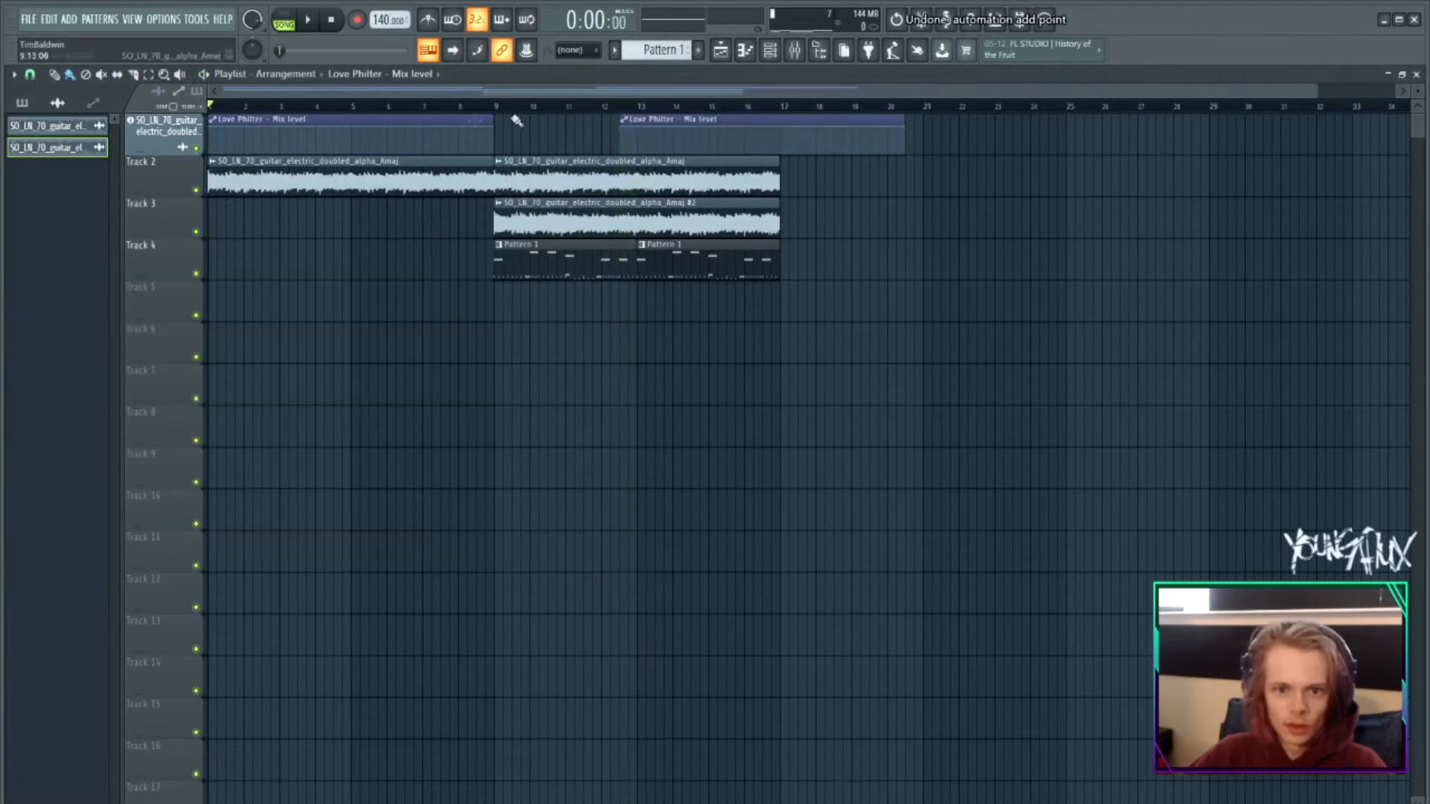
left_click_drag(788, 133, 779, 133)
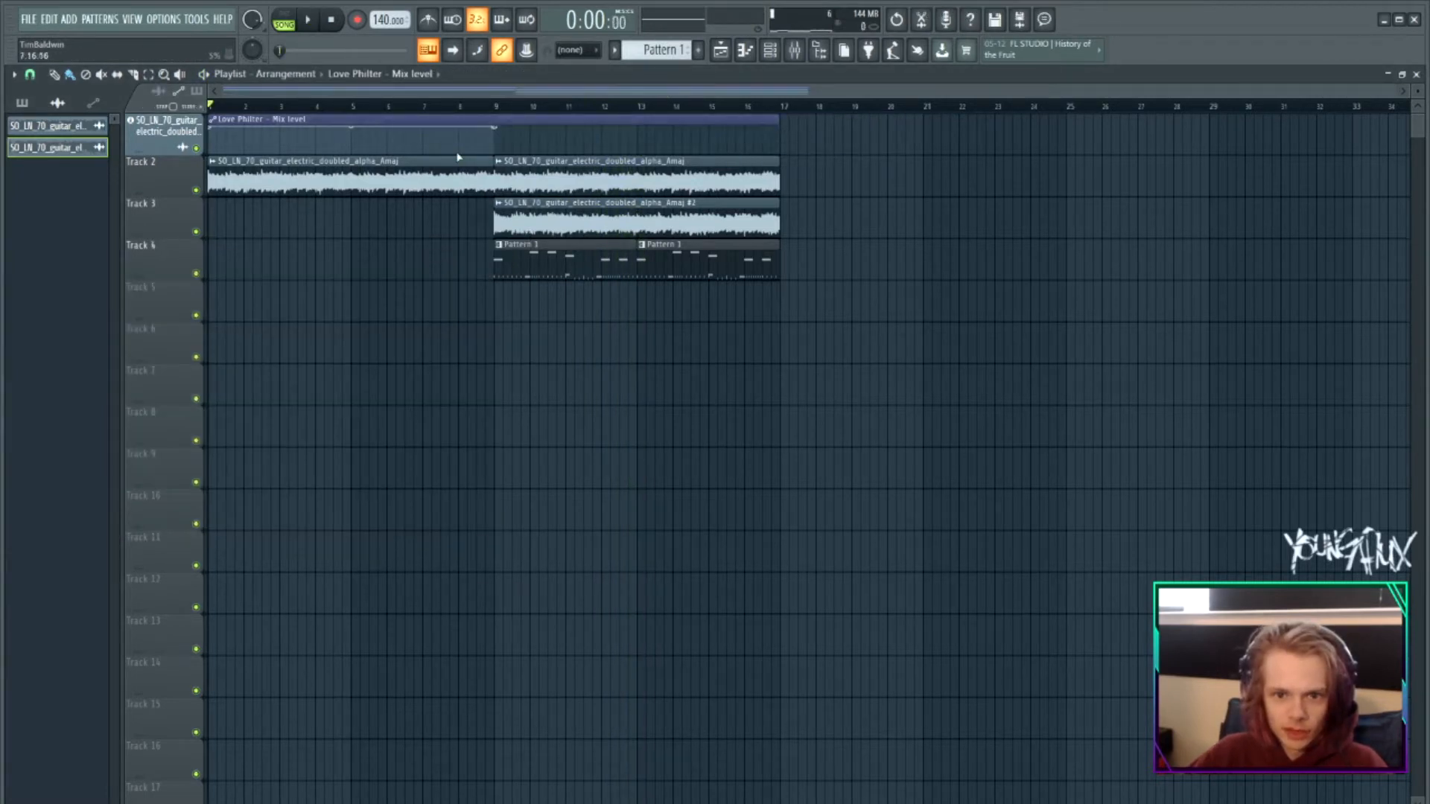
left_click_drag(490, 130, 462, 161)
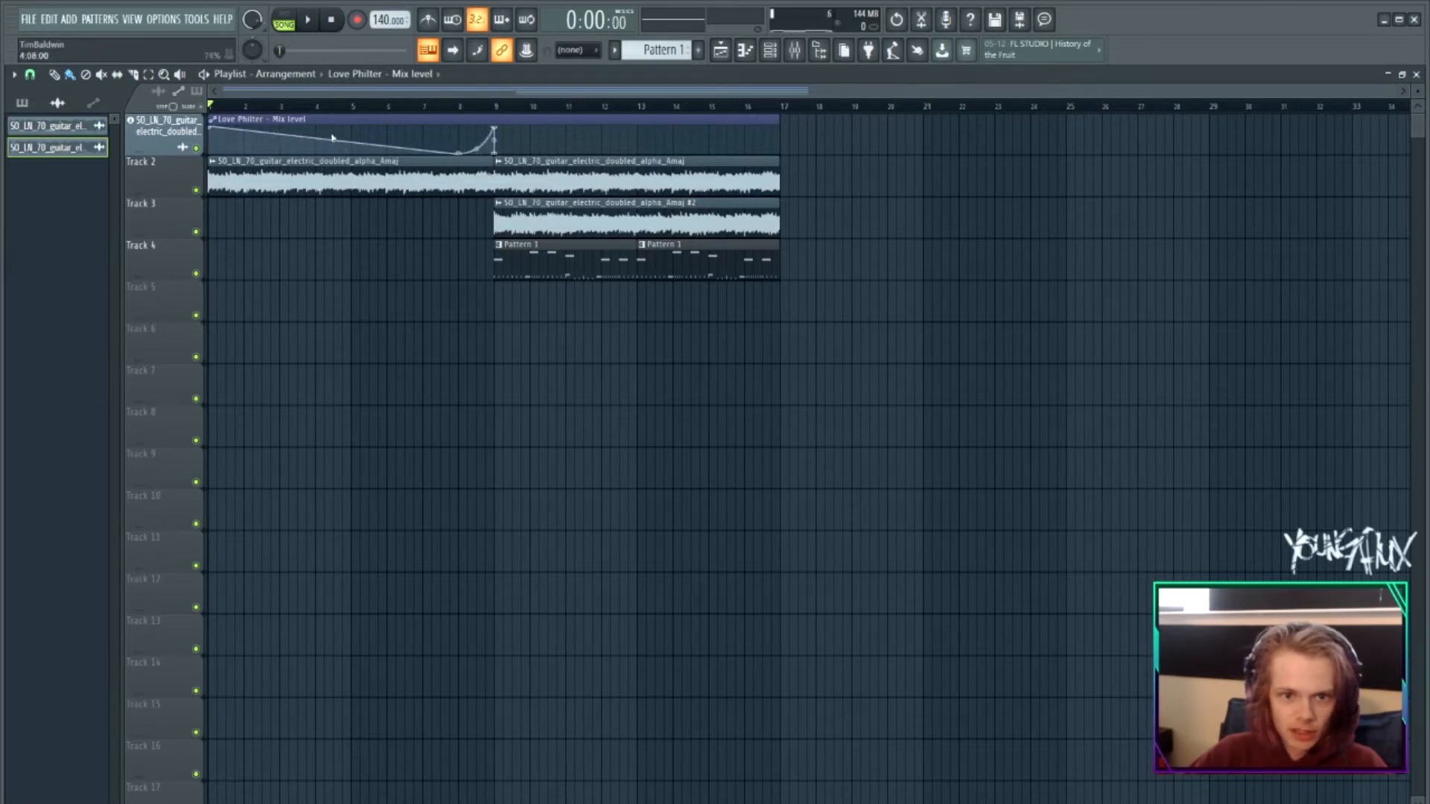
left_click_drag(755, 154, 828, 186)
left_click_drag(776, 116, 1062, 166)
Move the Pattern 1 clips down to track 5 and split Pattern 1 into separate patterns by channel.
left_click_drag(977, 344, 726, 262)
left_click_drag(900, 339, 775, 298)
left_click_drag(843, 343, 482, 279)
key("shift+Down")
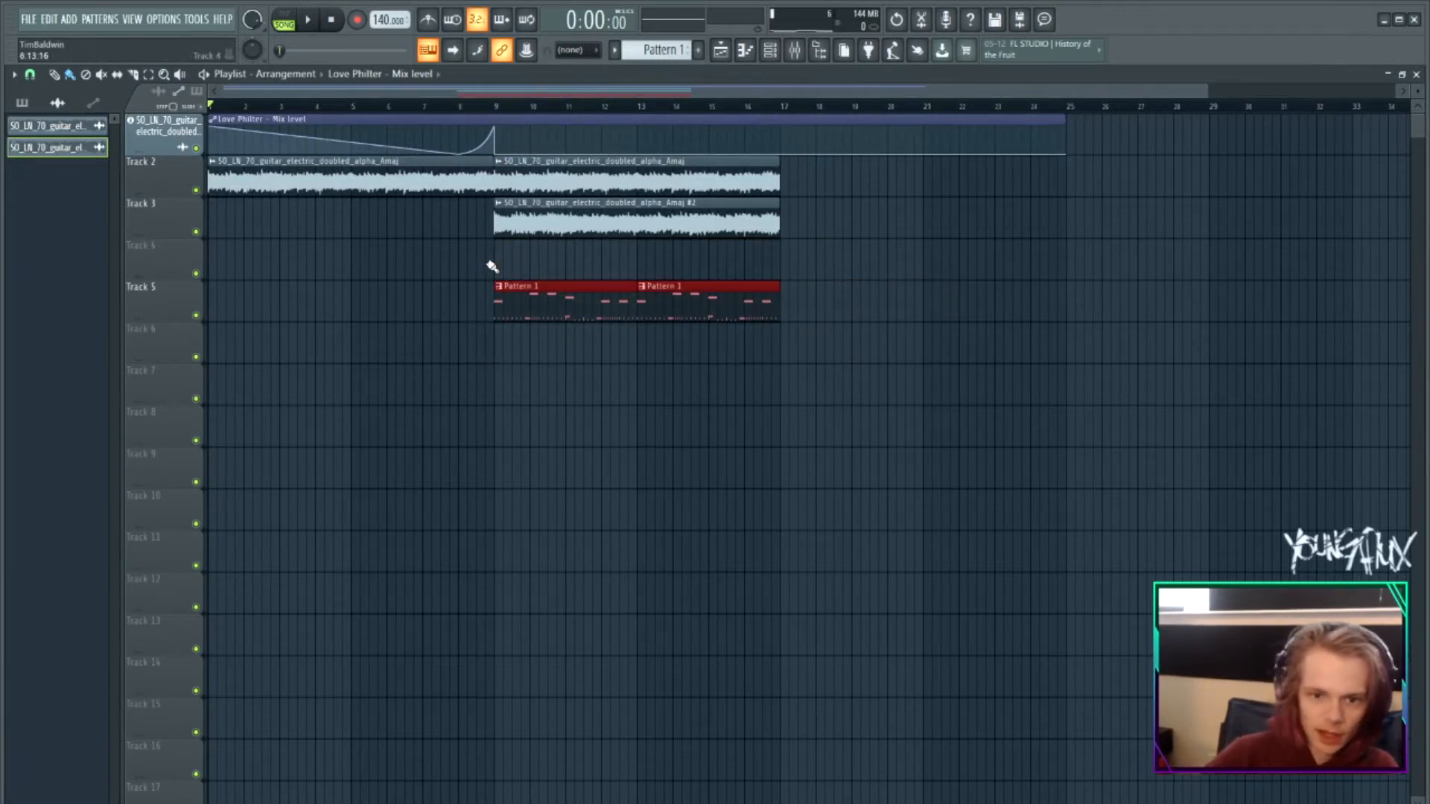
left_click(650, 50)
left_click(744, 265)
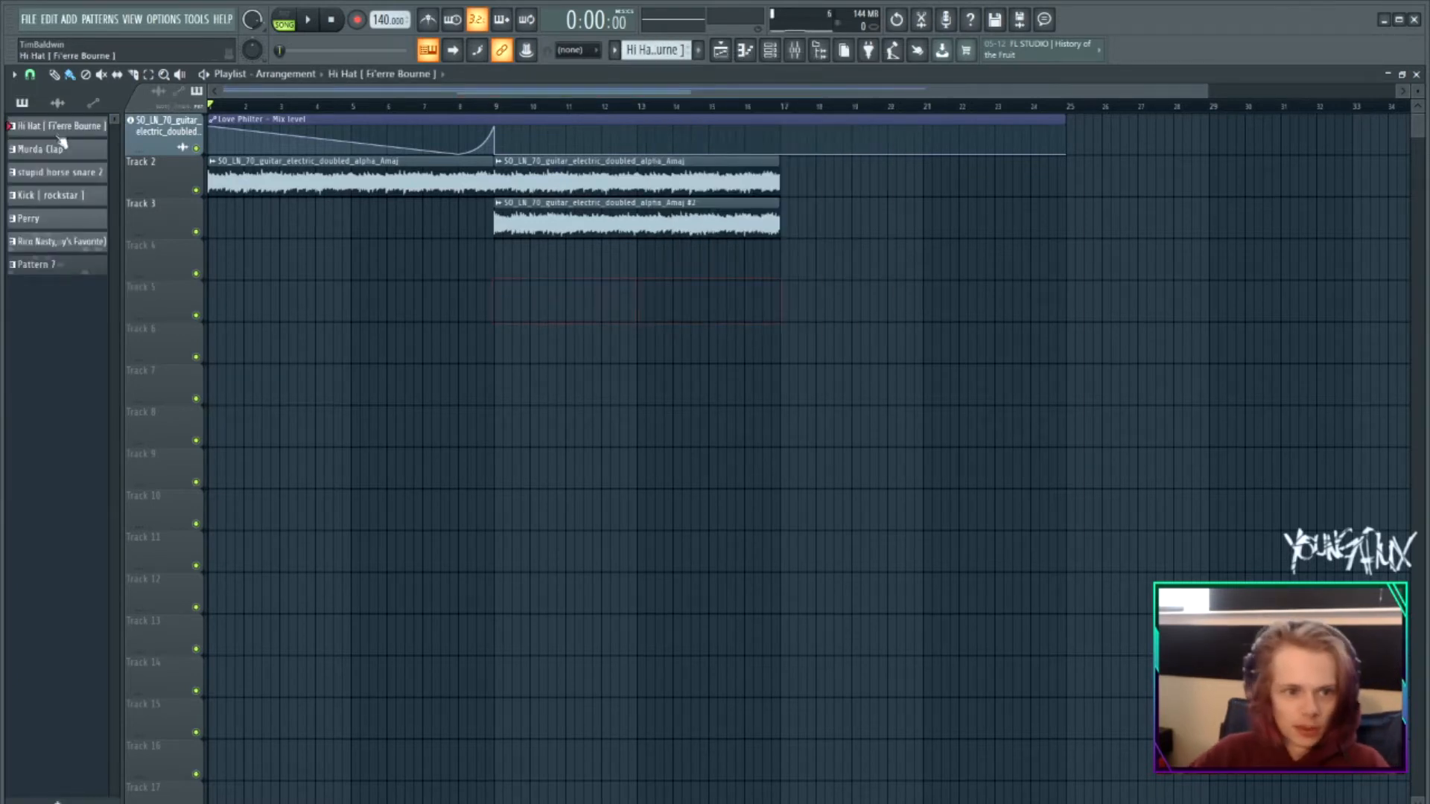
Place the split drum and 808 patterns on tracks 4 to 9 at bar 9 and repeat them up to bar 25.
left_click(52, 265, "shift")
left_click_drag(56, 124, 489, 261)
key("ctrl+b")
key("ctrl+b")
key("ctrl+b")
Extend the guitar loop with a copy at bar 25 on track 2 and another directly below it on track 3.
left_click_drag(855, 223, 611, 194)
left_click_drag(591, 208, 877, 209)
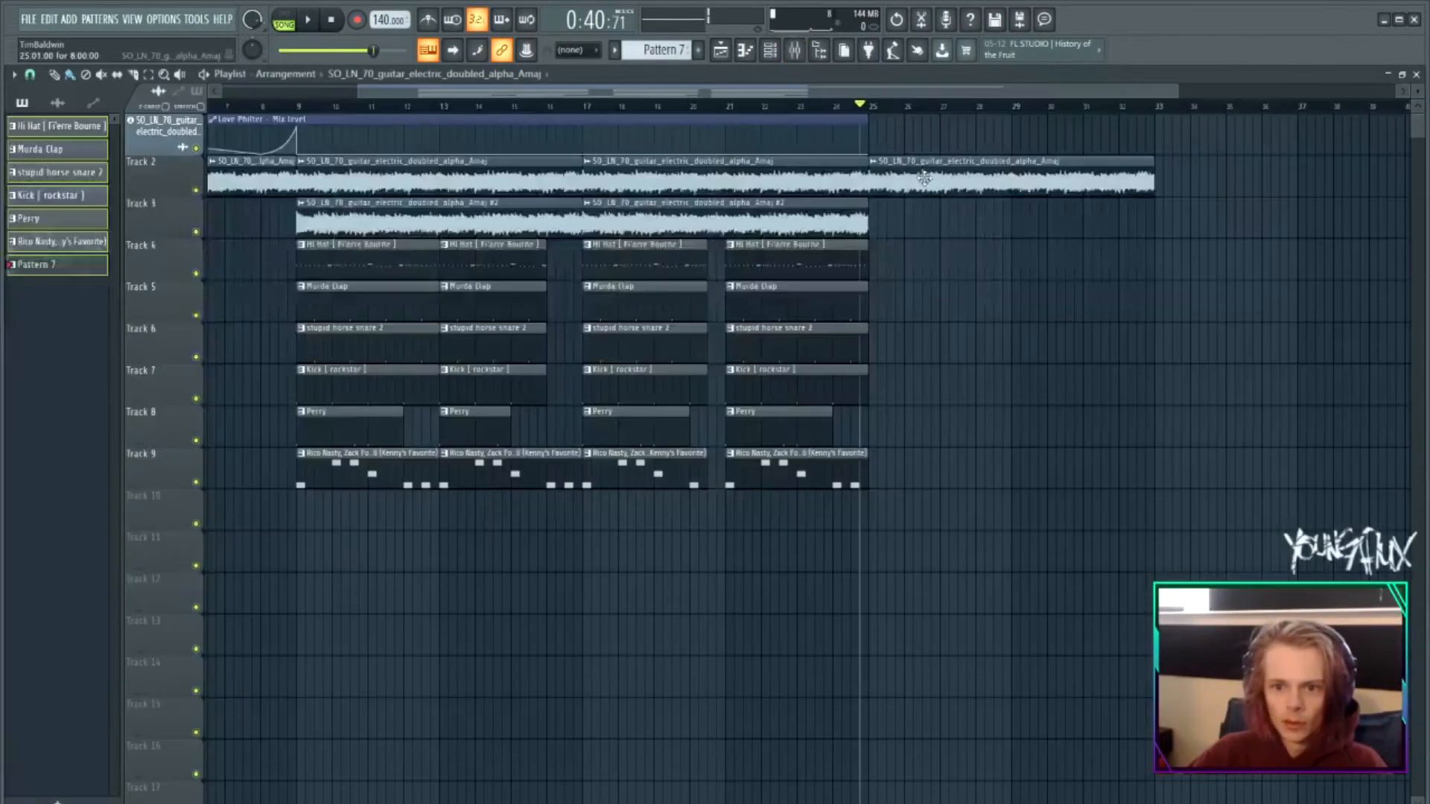
double_click(924, 178)
left_click_drag(440, 238, 498, 267)
left_click_drag(942, 183, 940, 226)
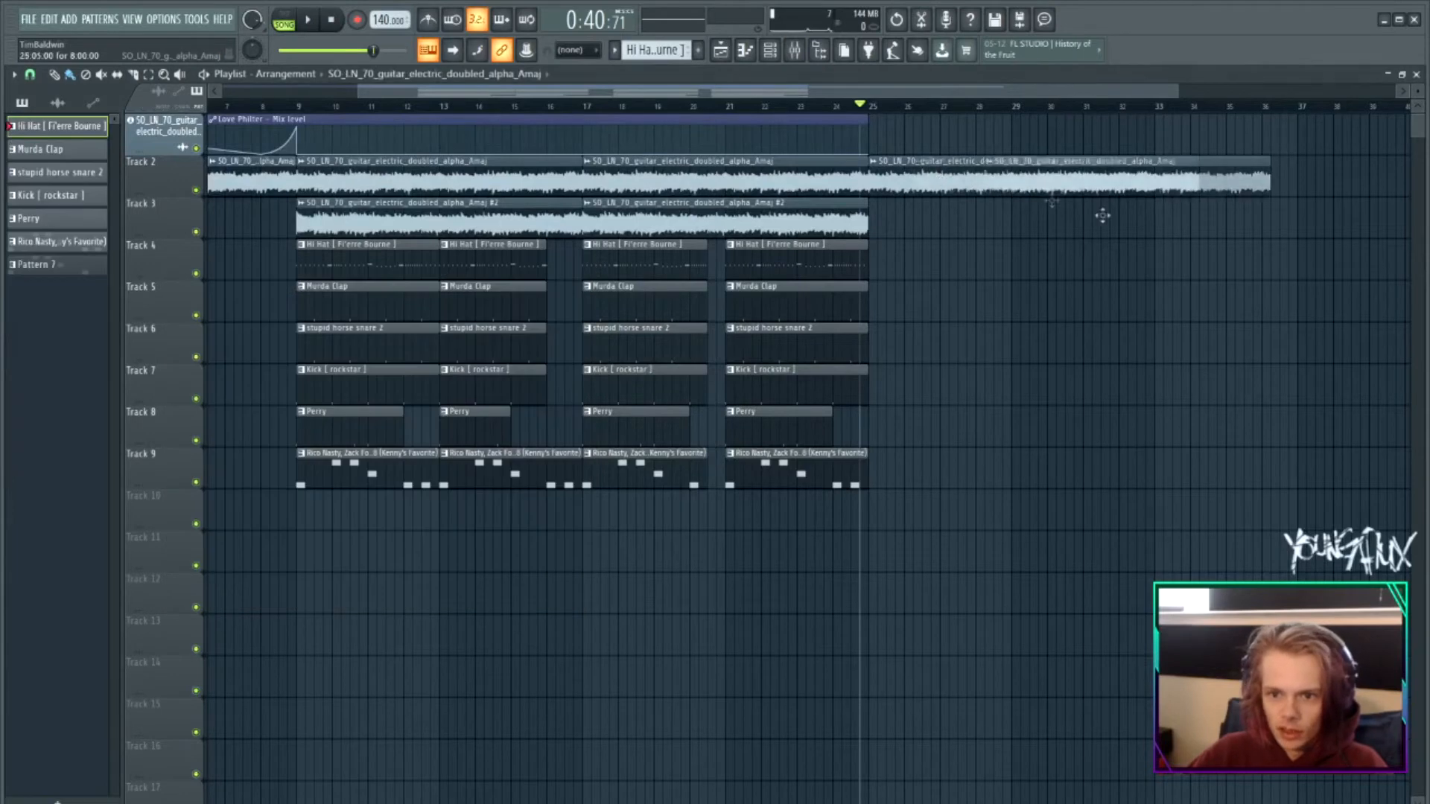
Check the channel settings of the guitar clip at bar 25 on track 3.
double_click(906, 225)
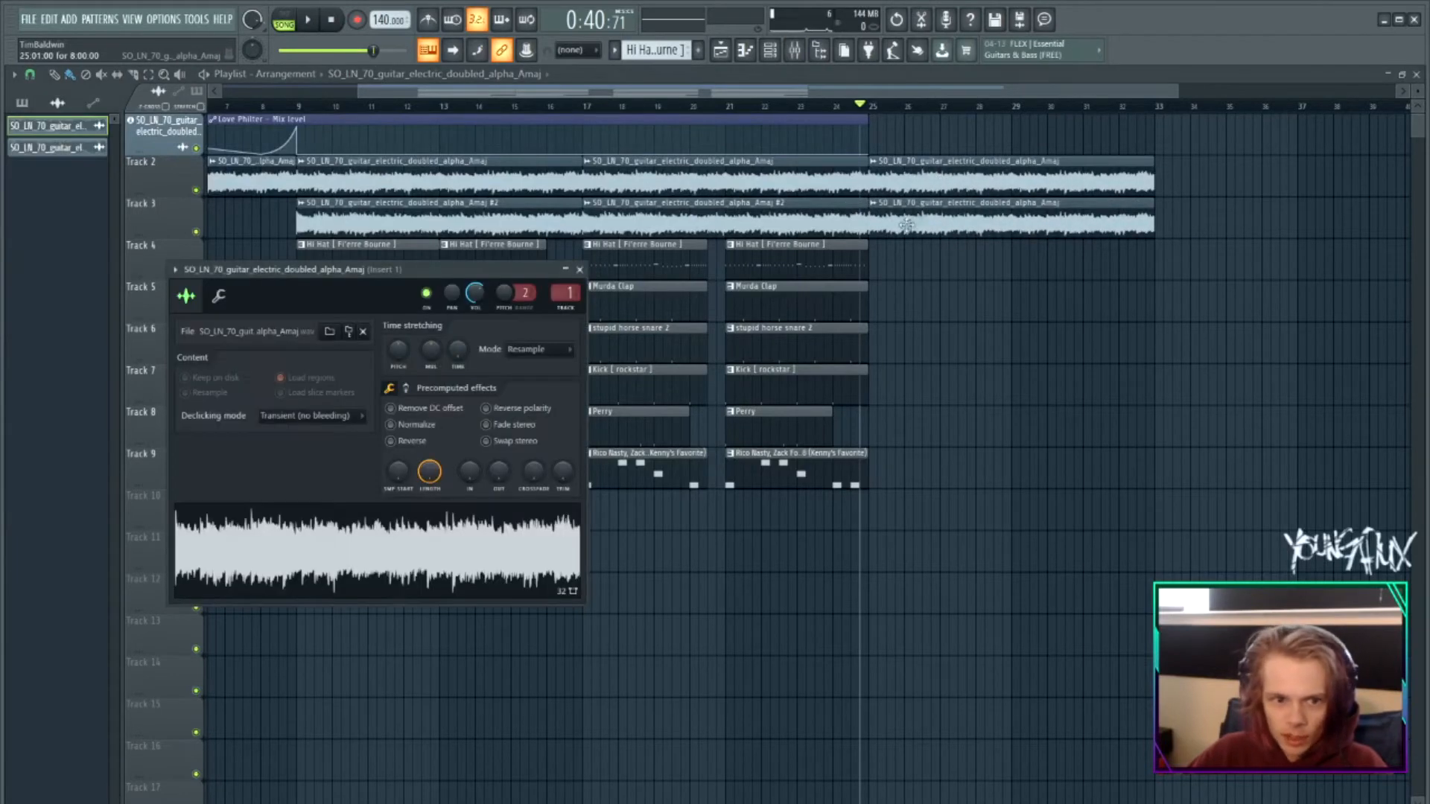
left_click(175, 269)
left_click(581, 269)
left_click(581, 269)
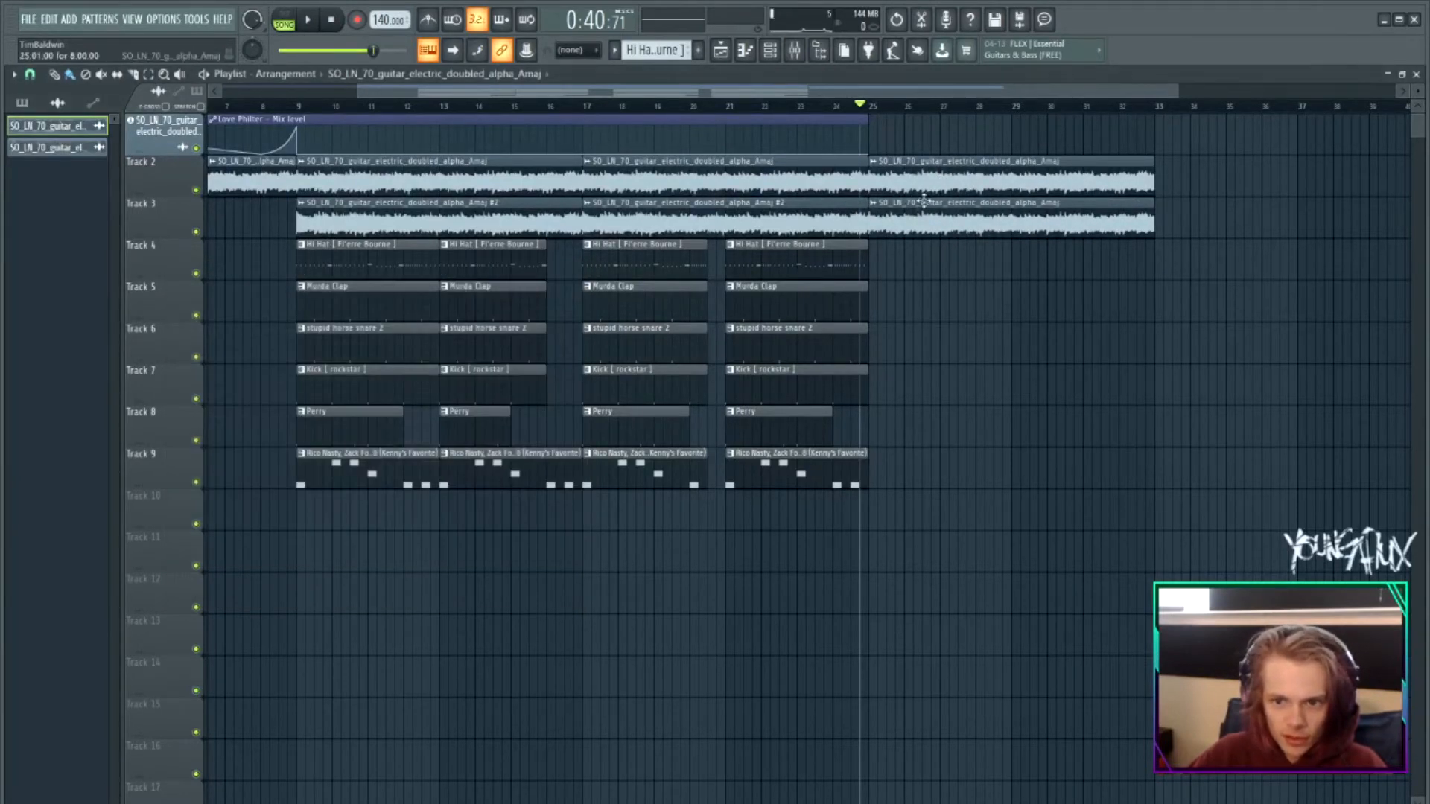
Make the guitar clip at bar 25 on track 3 unique, delete the copy above it, and route its channel to a separate mixer track.
left_click(875, 203)
left_click(912, 298)
right_click(957, 189)
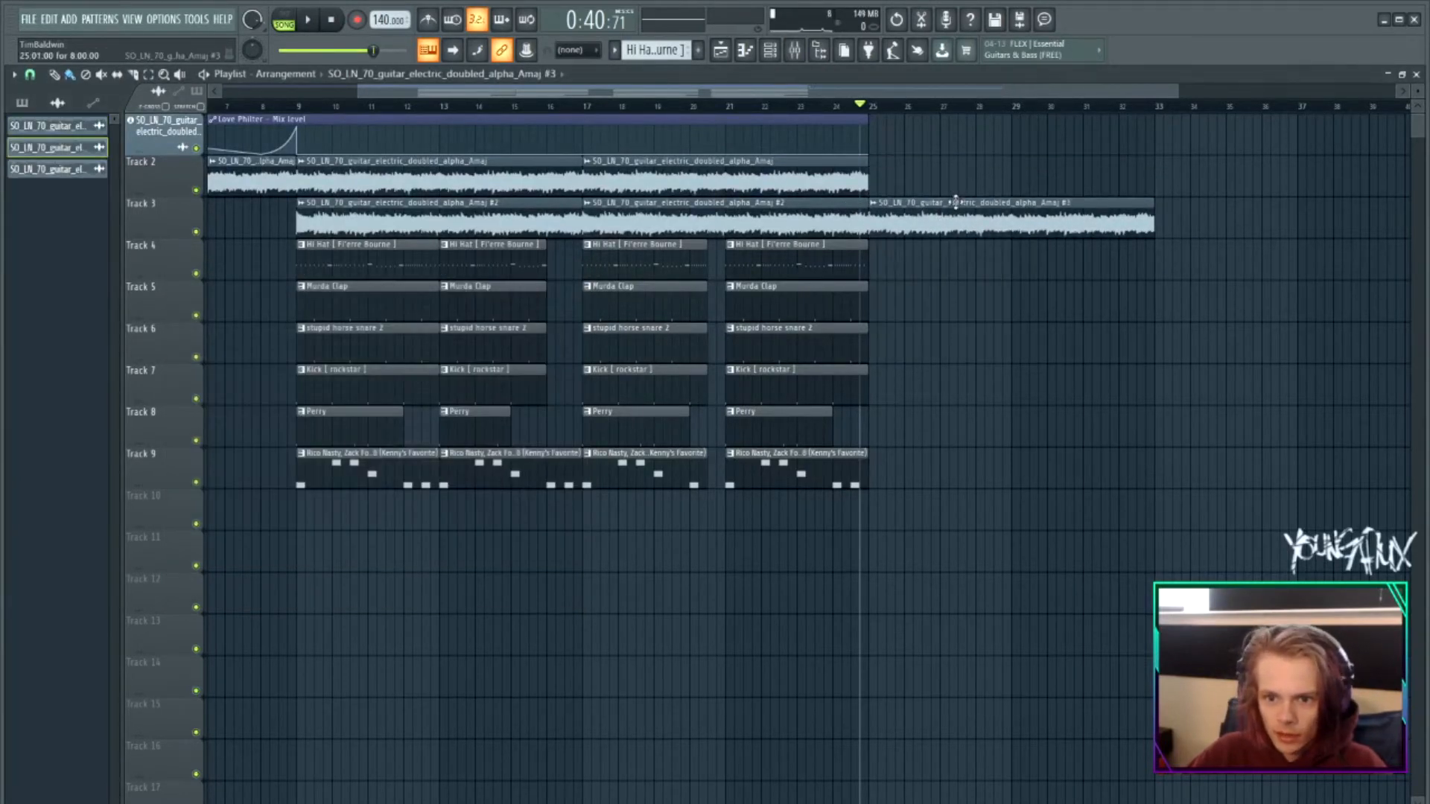
double_click(955, 206)
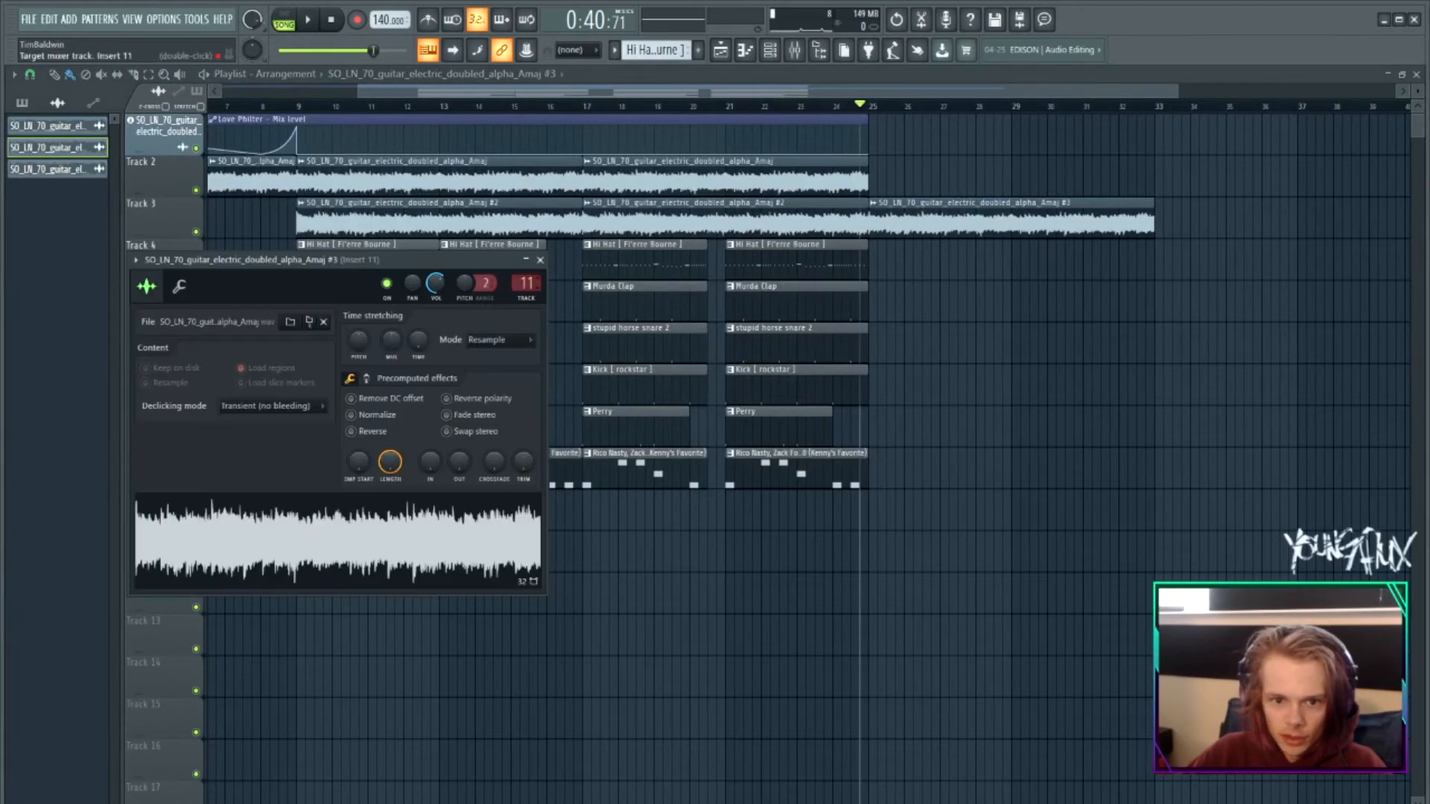
left_click(540, 260)
Add Gross Beat to mixer insert 10, load its Momentary preset and choose one of its effect slots.
left_click(794, 50)
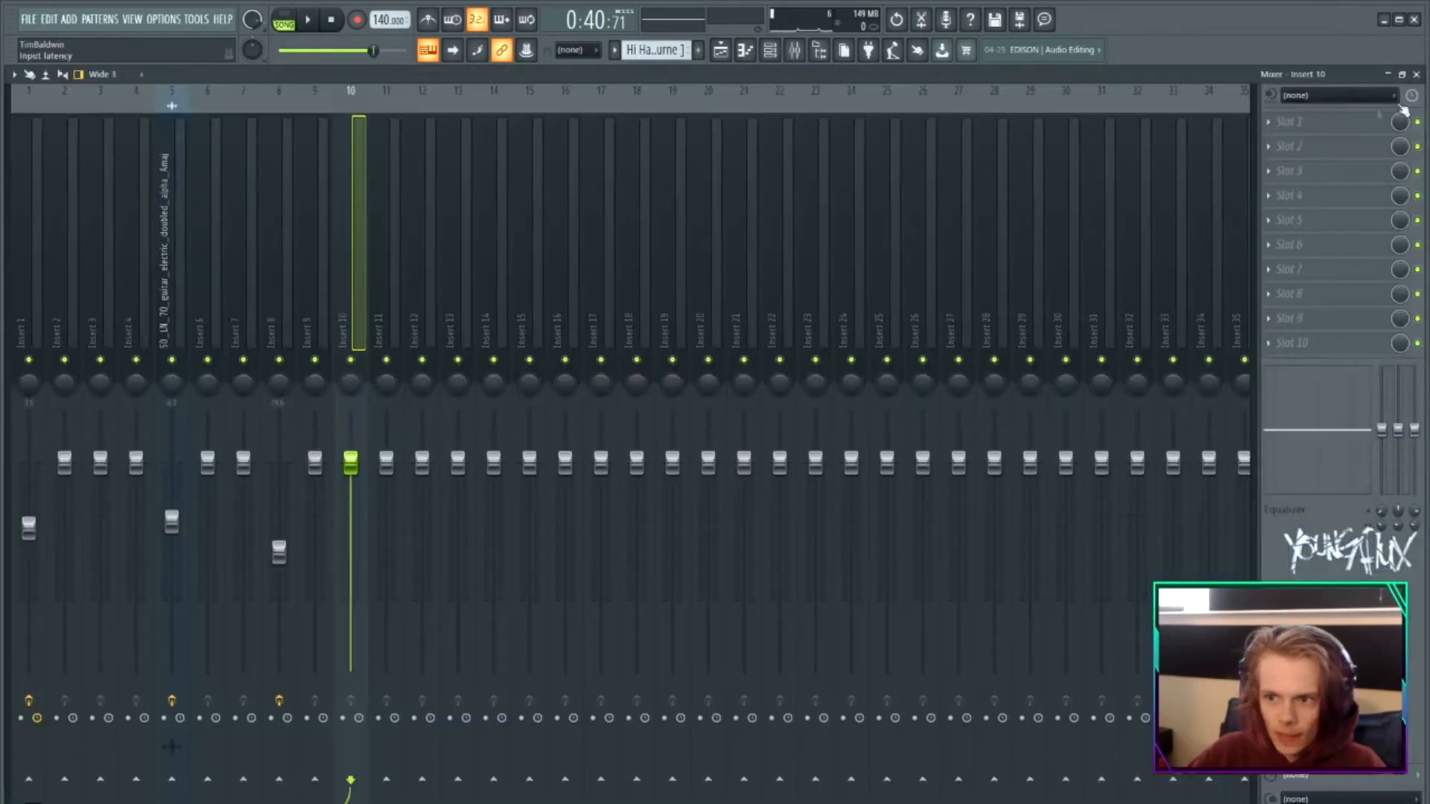
left_click(1269, 122)
mouse_move(1281, 141)
left_click(1176, 48)
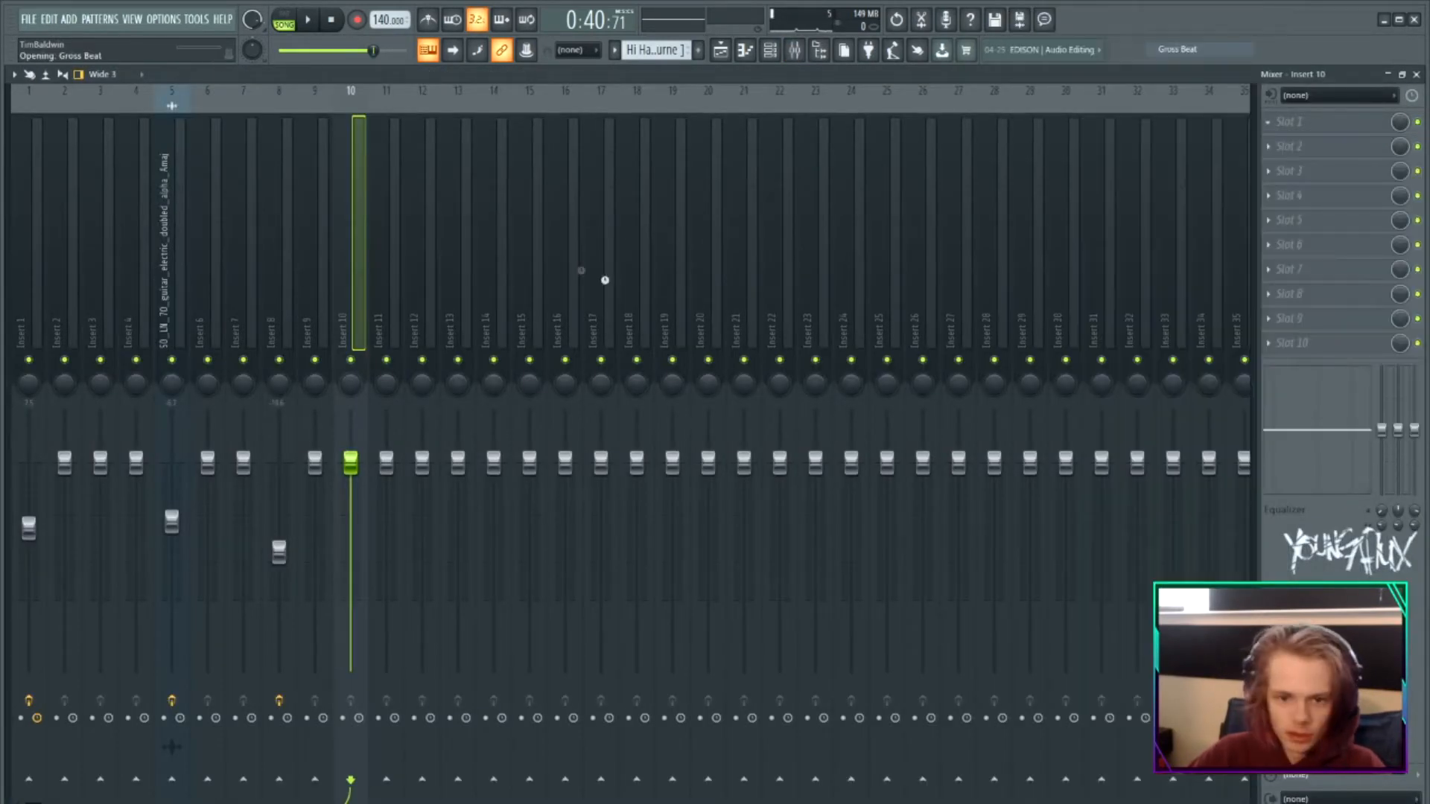
right_click(698, 260)
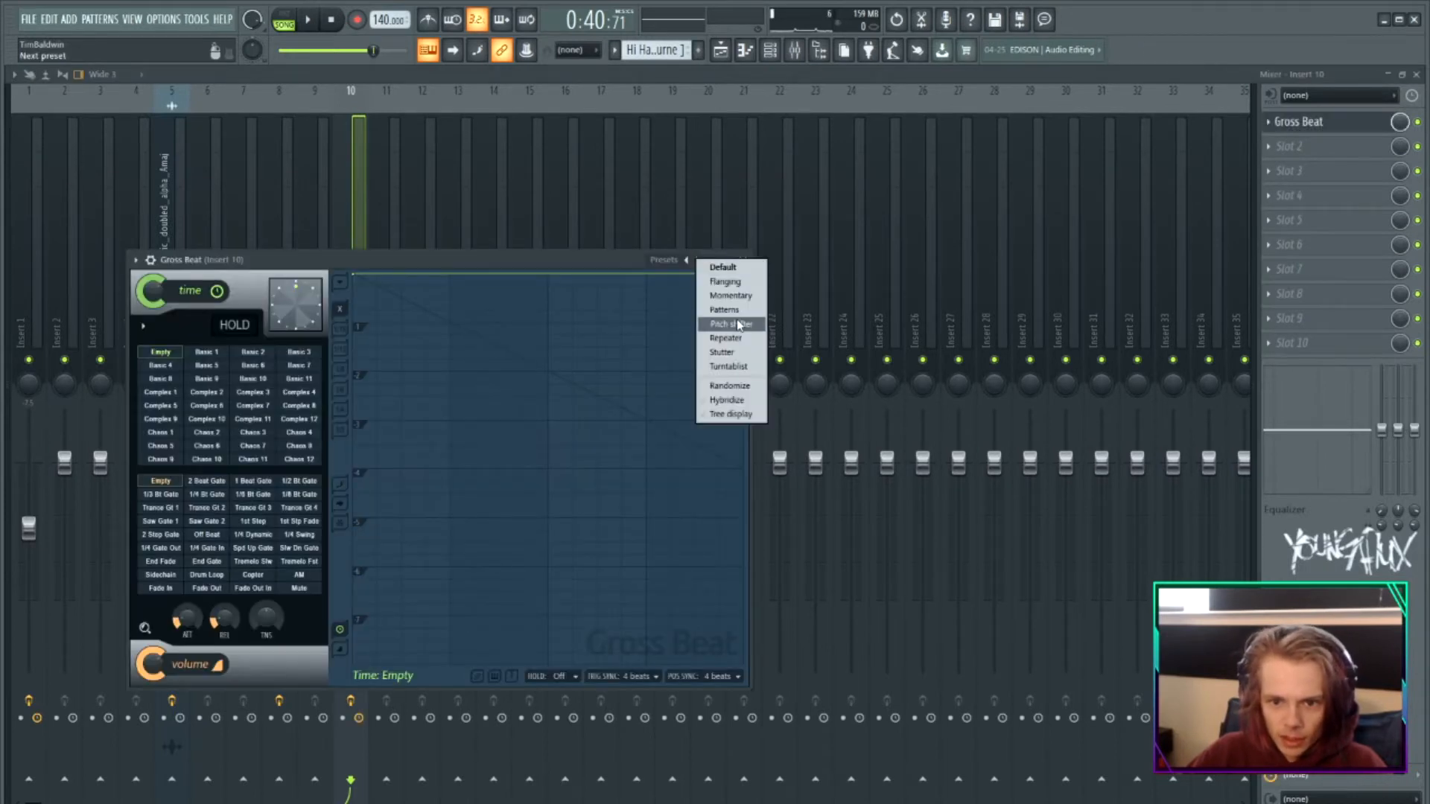
left_click(737, 295)
left_click(253, 446)
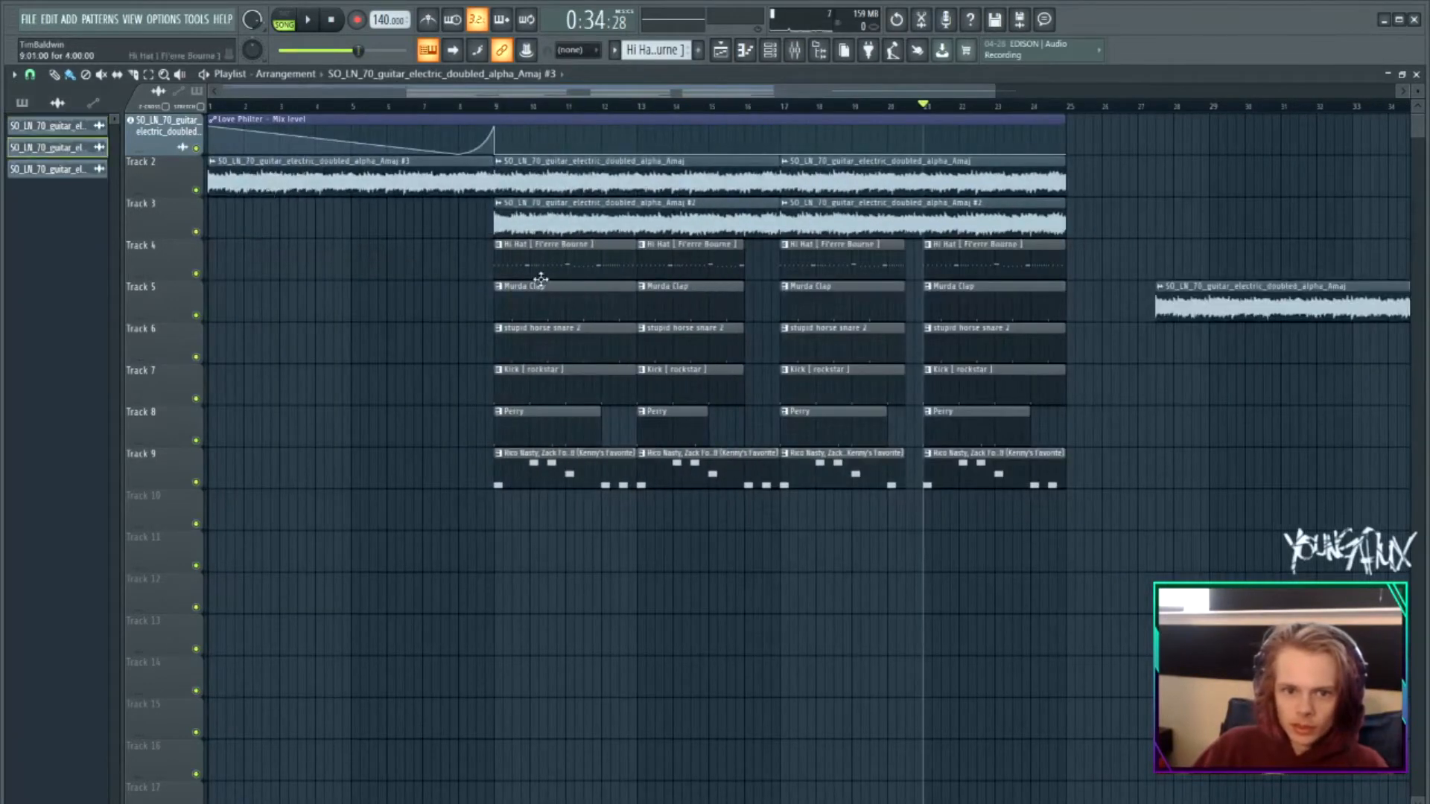
Layer guitar loop copies over the intro from bar 1, with the Gross Beat version on track 4.
left_click(386, 199)
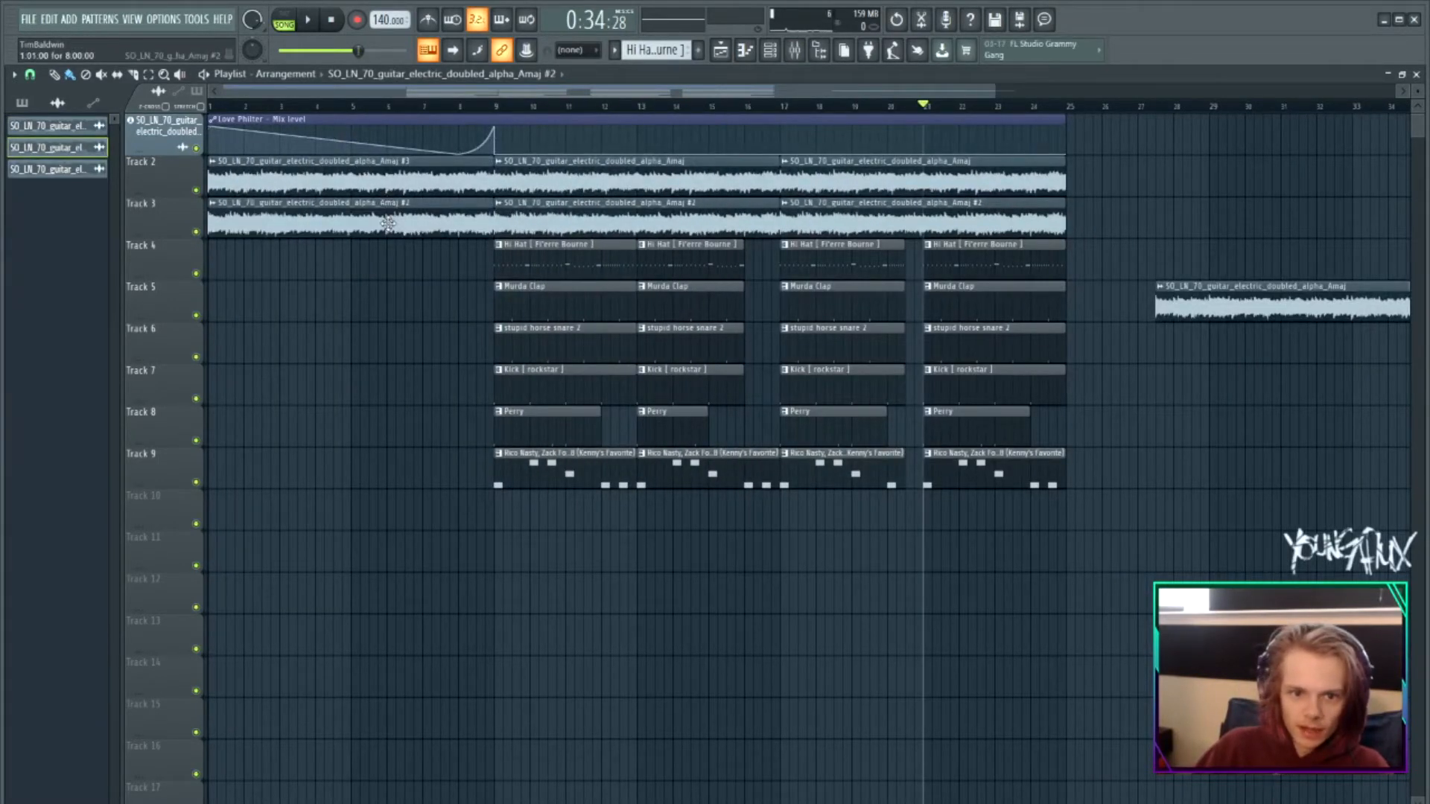
left_click_drag(387, 224, 568, 266)
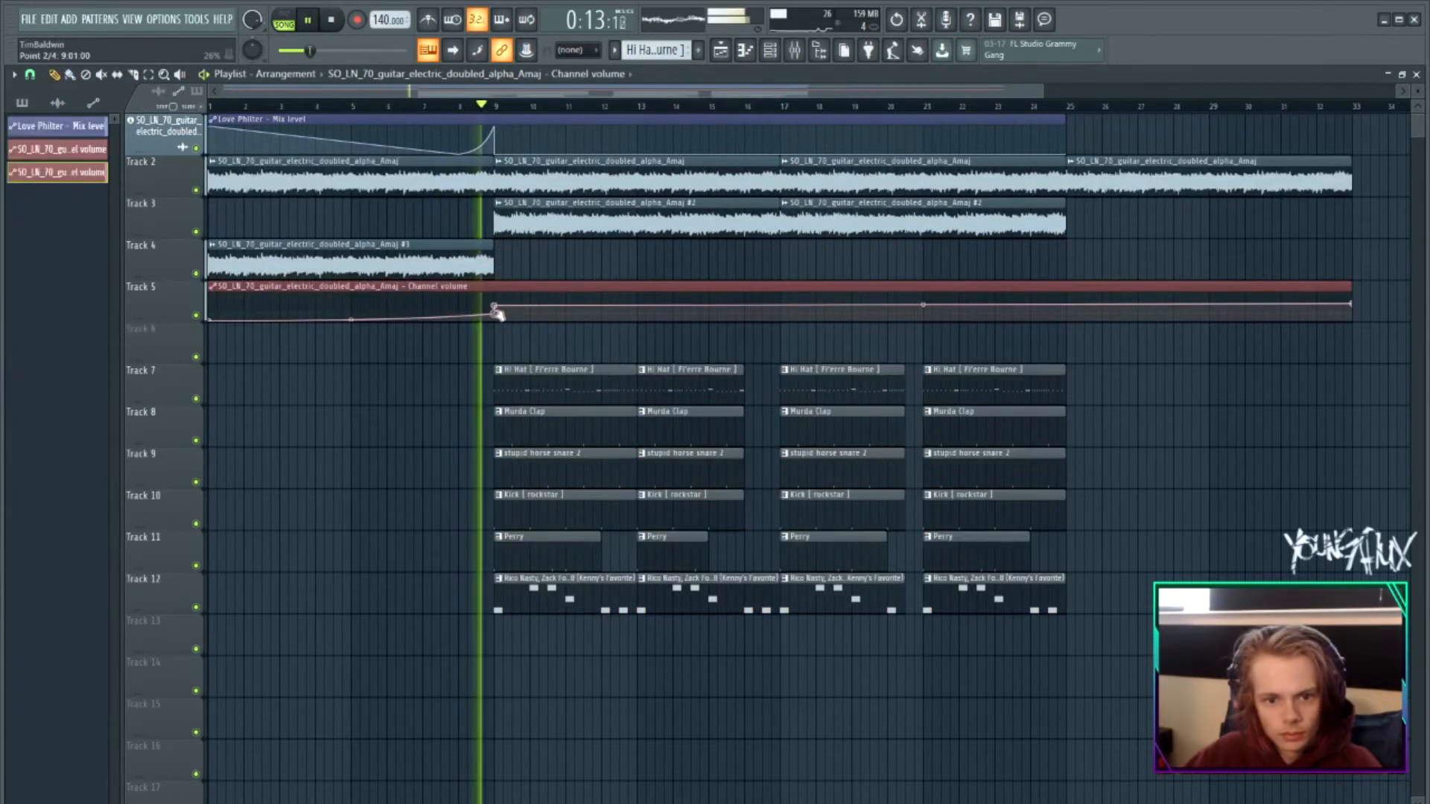
Adjust the guitar channel volume automation point at bar 9 and shift the doubled guitar and drum clips to start at bar 17.
left_click_drag(496, 313, 497, 314)
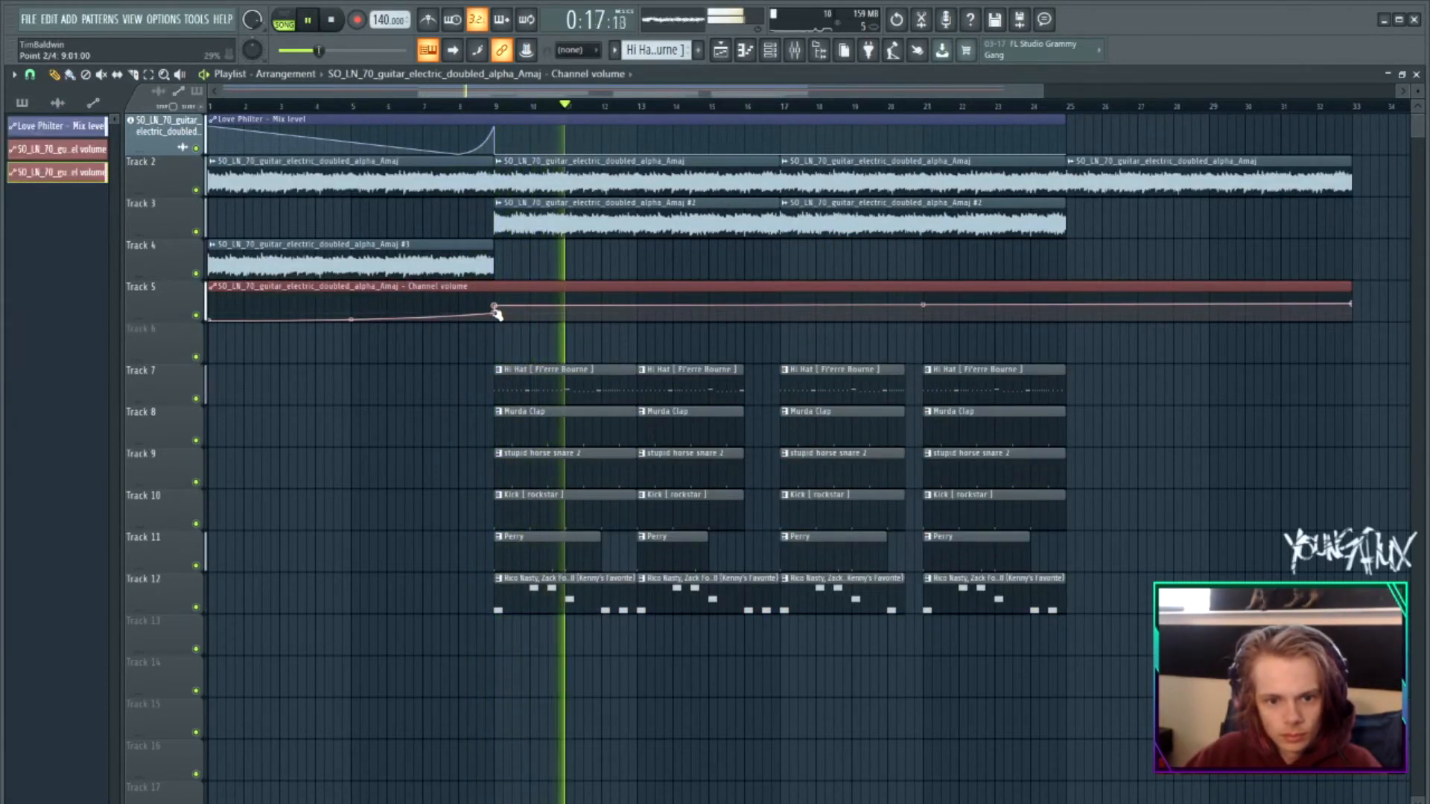
left_click_drag(689, 221, 1181, 230)
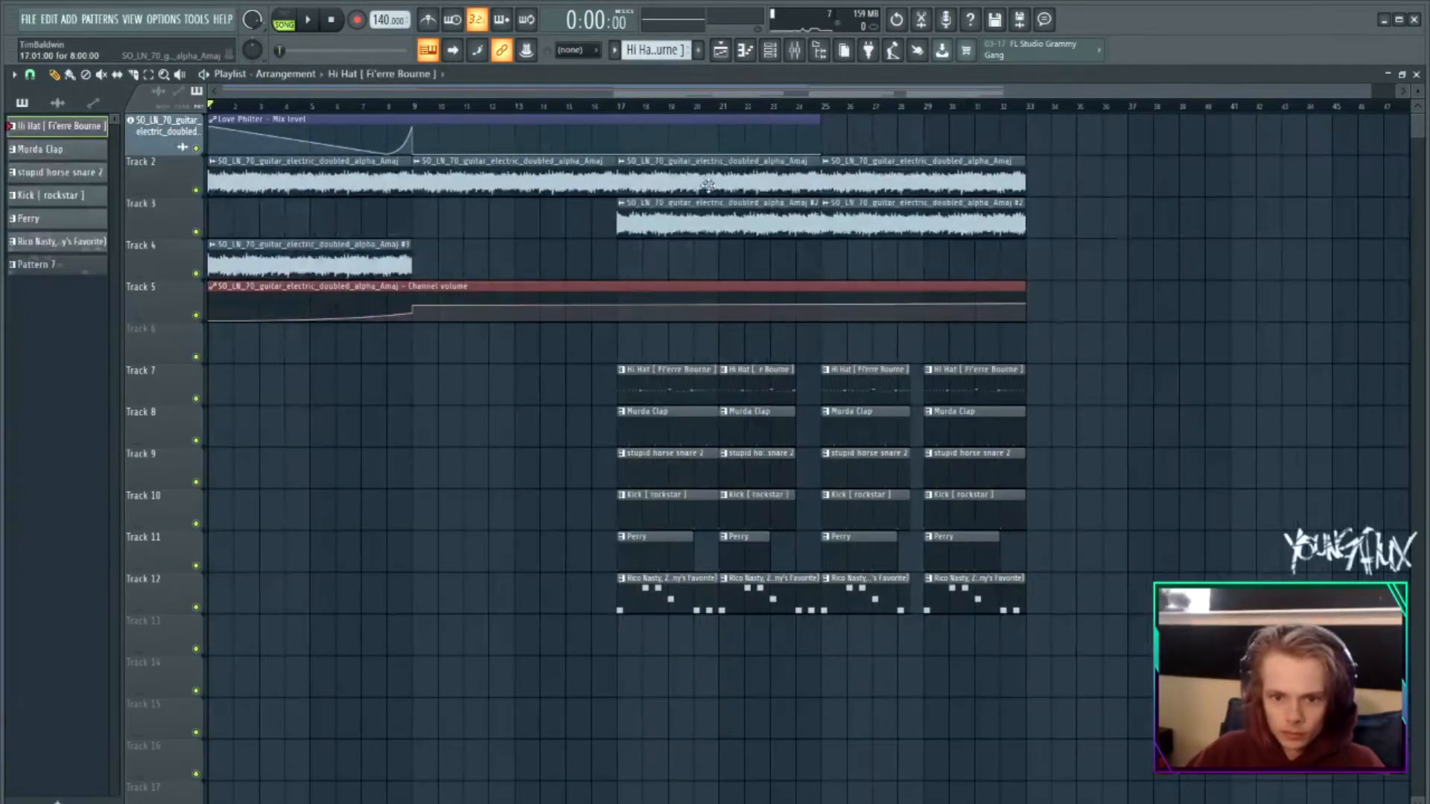
Create a new pattern with the hi-hat on every fourth step over 64 steps and show its step graph.
left_click(771, 52)
left_click_drag(468, 497, 521, 400)
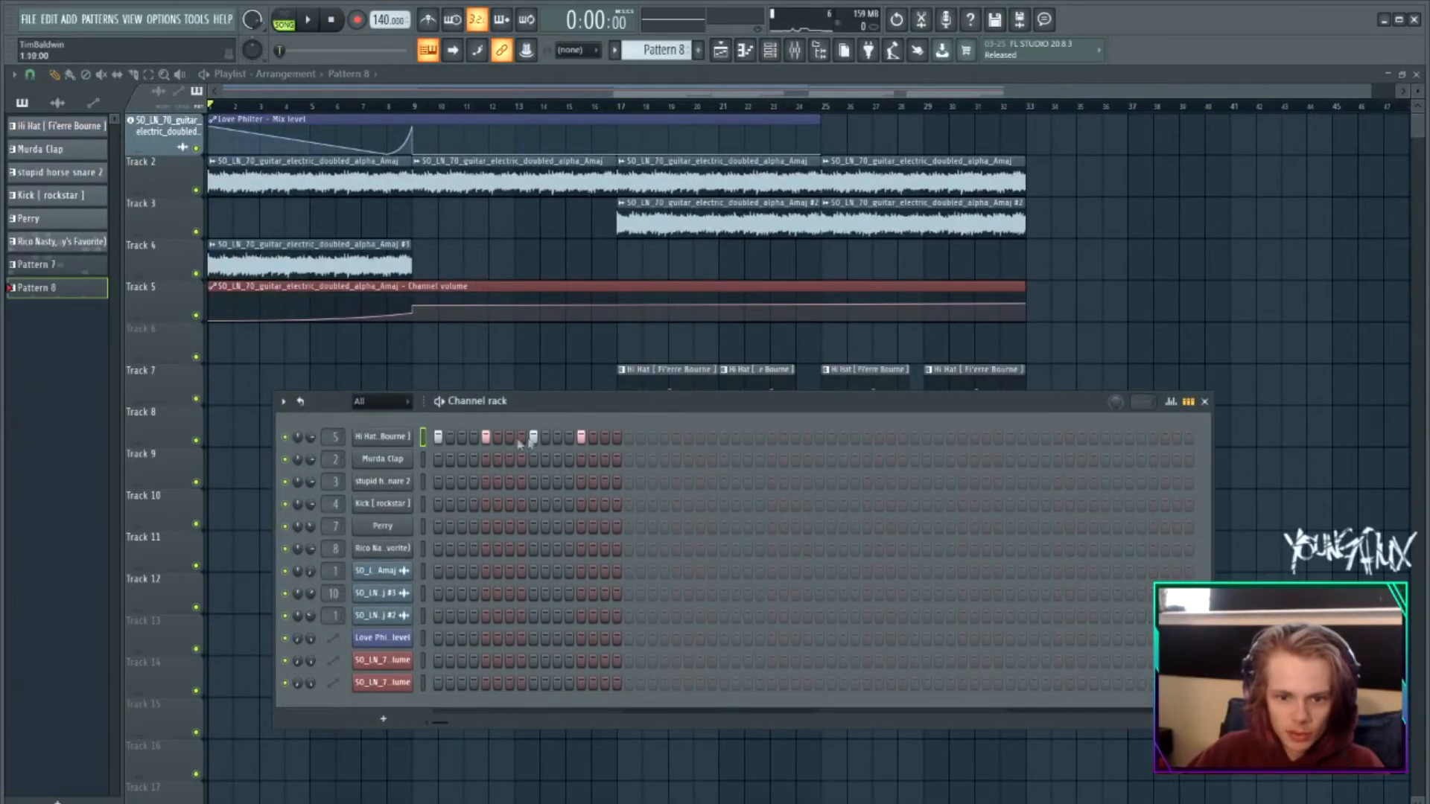
left_click(632, 438)
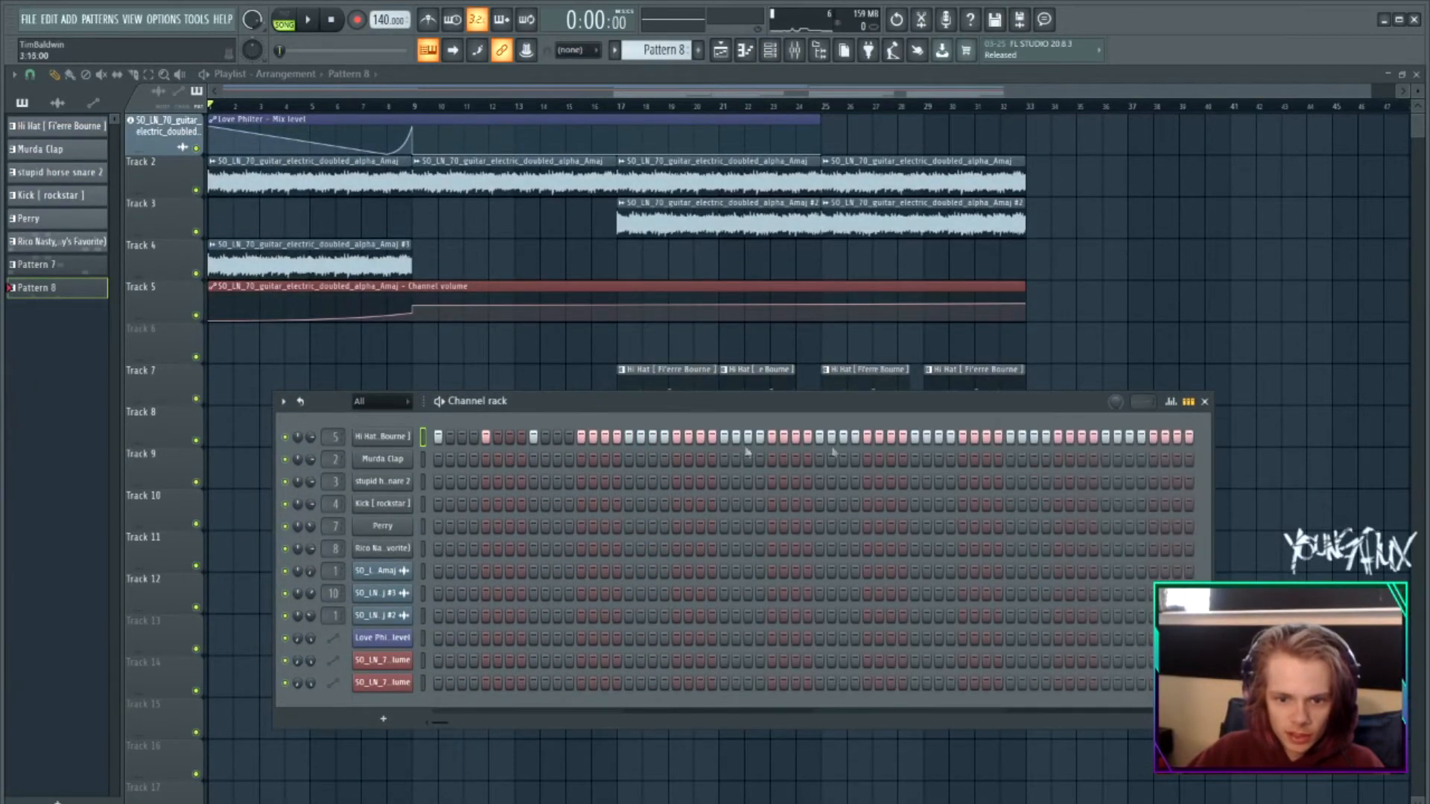
right_click(409, 437)
left_click(450, 451)
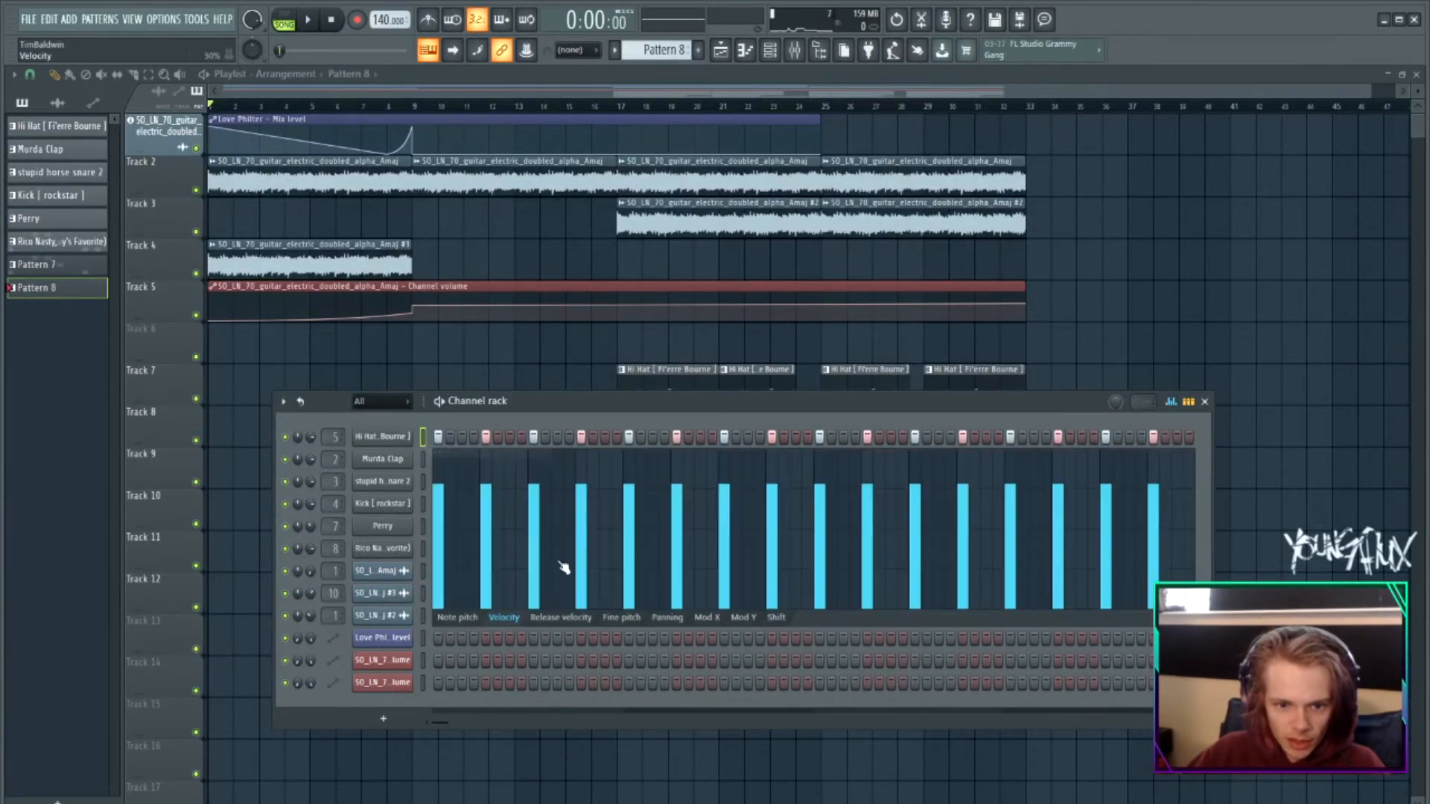
Pan the hi-hat steps alternately to opposite sides in the graph editor.
left_click(664, 619)
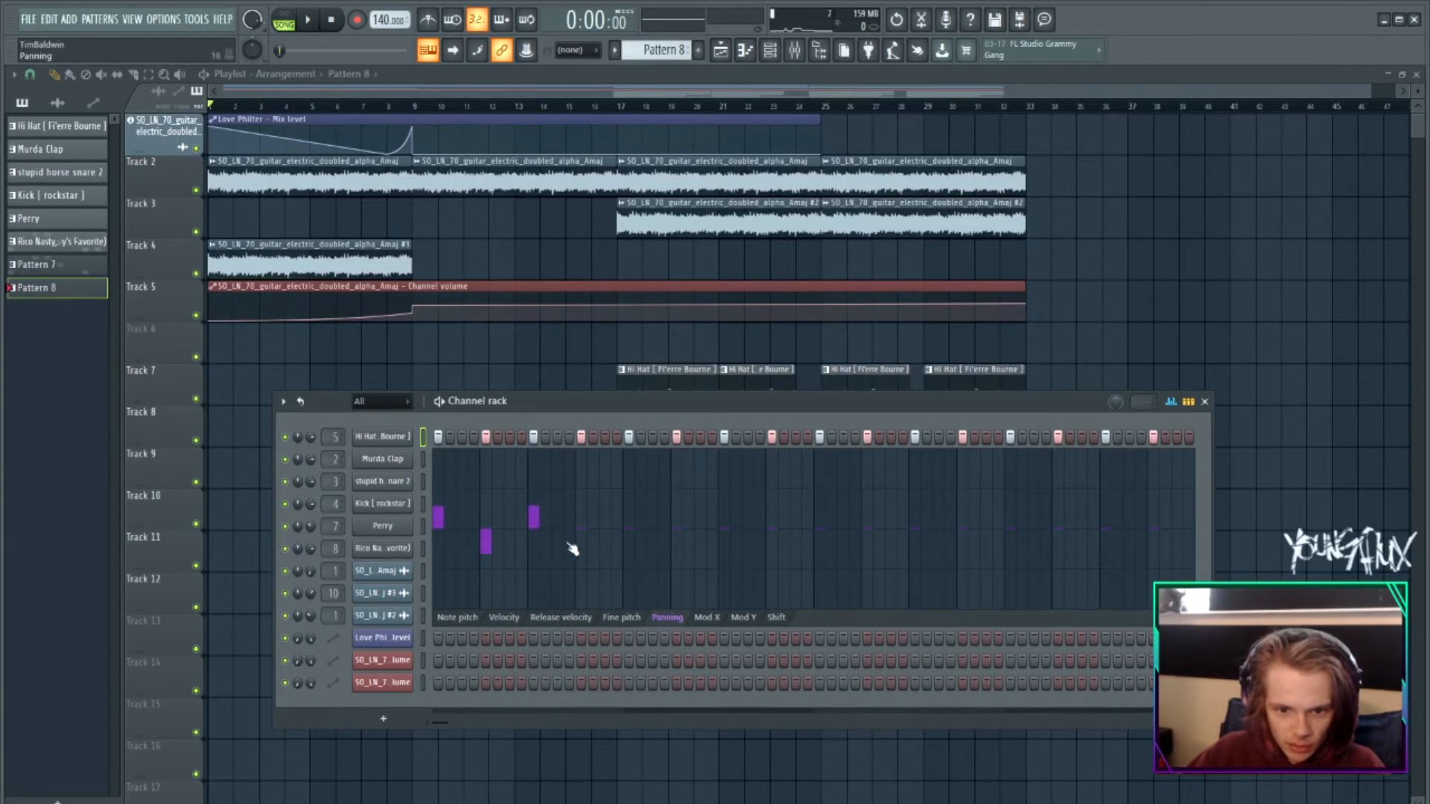
left_click(677, 544)
left_click(724, 515)
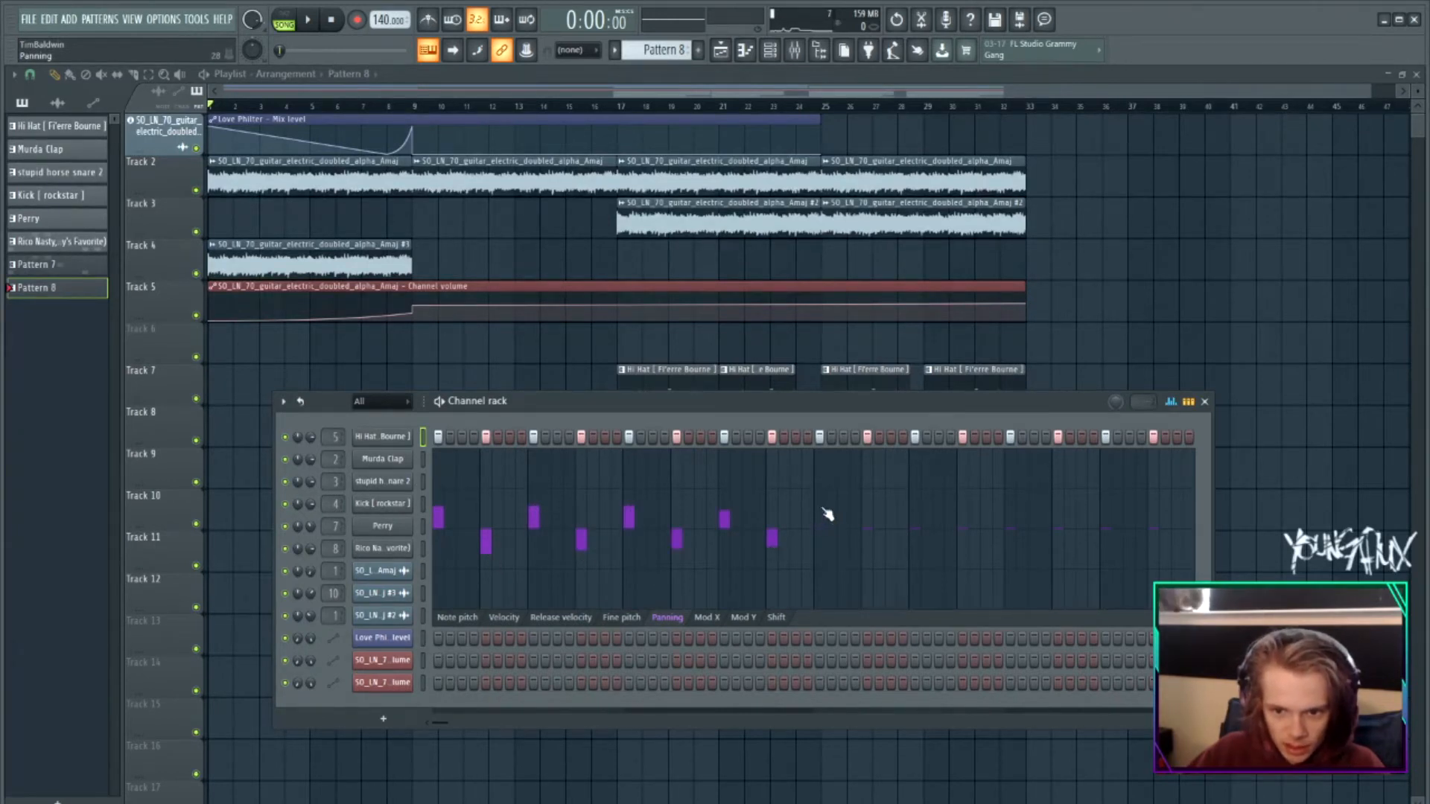
Place Pattern 8 twice on track 7 and the snare pattern twice on track 9 from bar 9, and play the arrangement.
left_click_drag(467, 386, 553, 386)
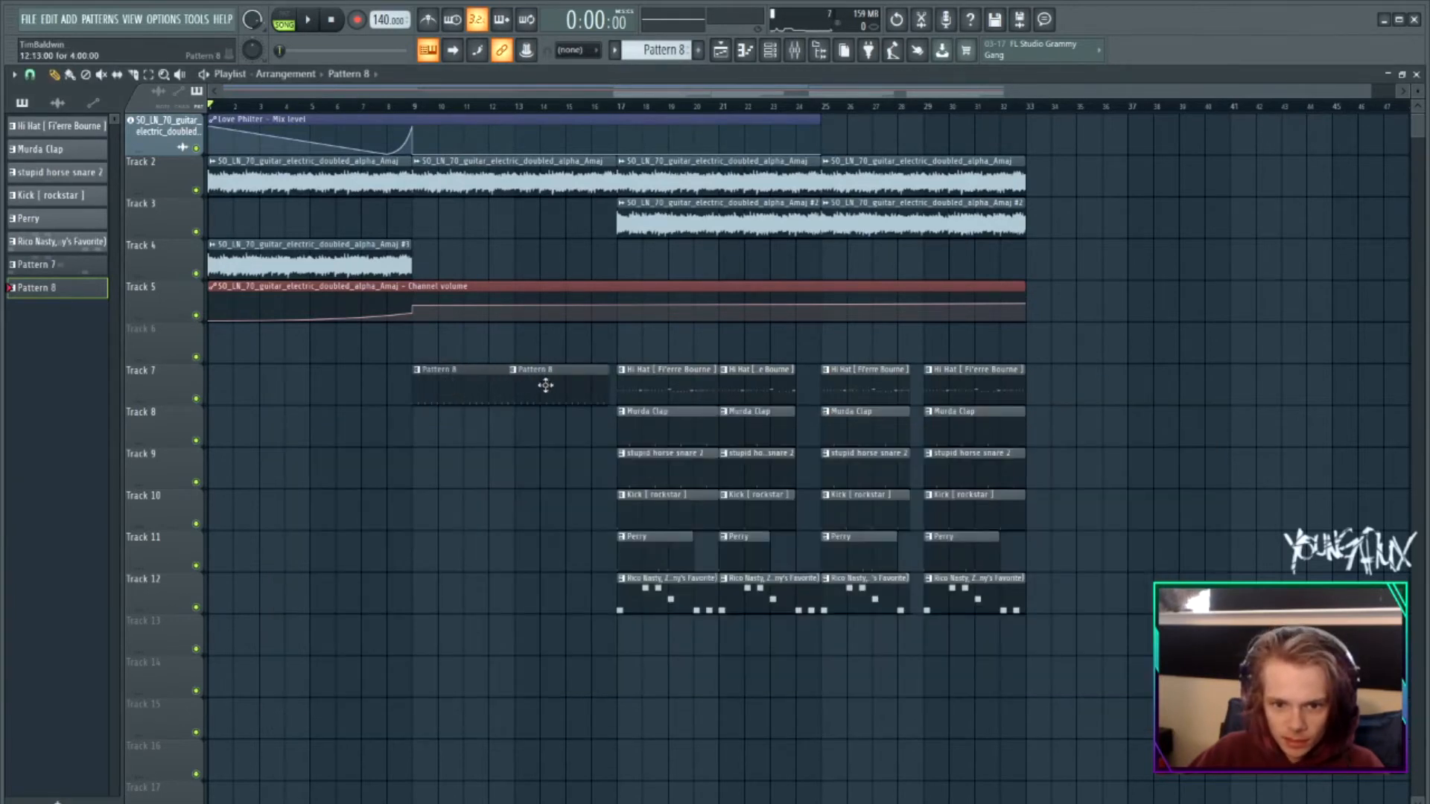
mouse_move(588, 485)
left_mouse_down()
mouse_move(673, 525)
mouse_move(677, 476)
left_mouse_up()
left_click_drag(674, 474, 467, 477)
key("space")
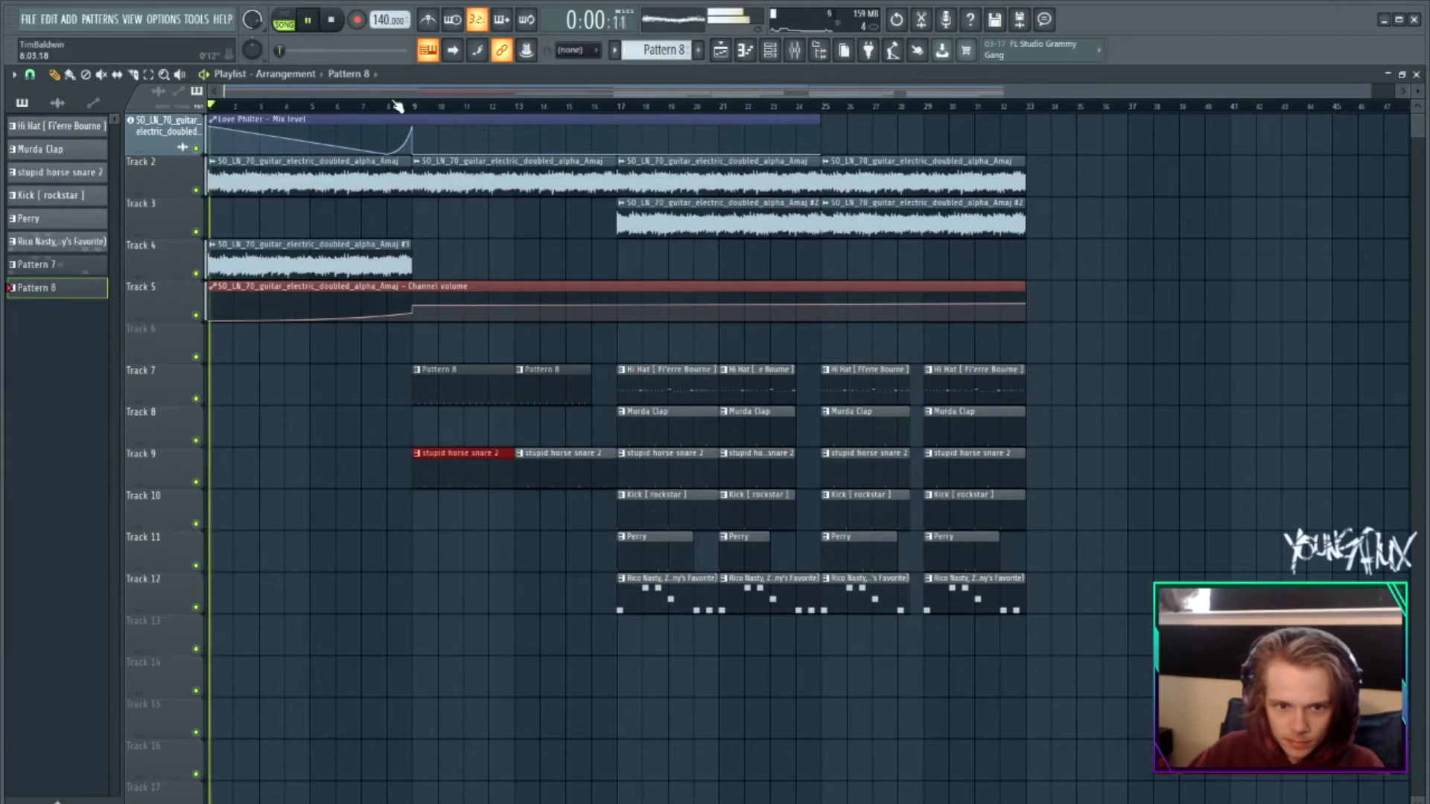
Save the project in the YOUNG FLUX beats folder as "297 young flux - tear stains (140bpm Amaj)".
key("ctrl+shift+s")
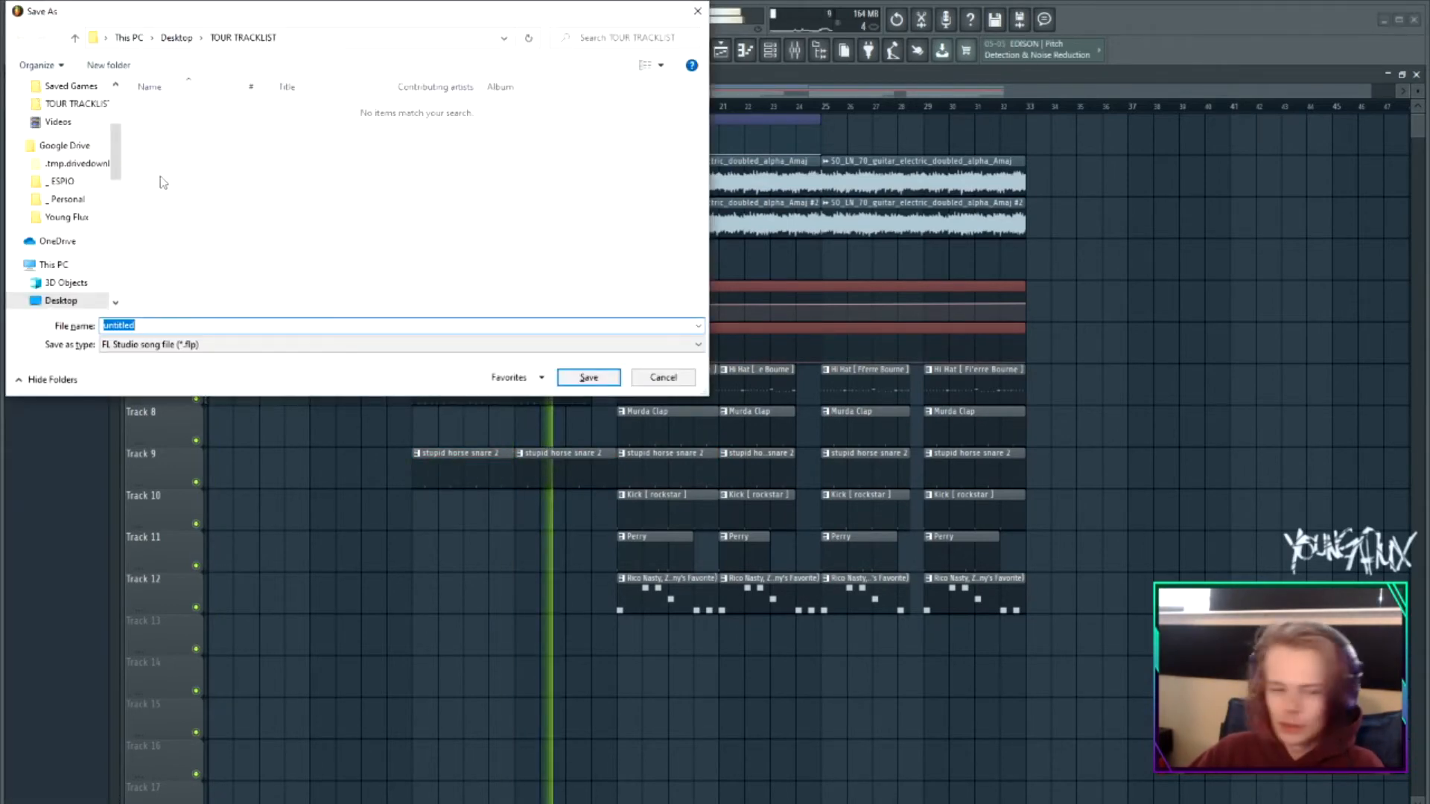
left_click(213, 325)
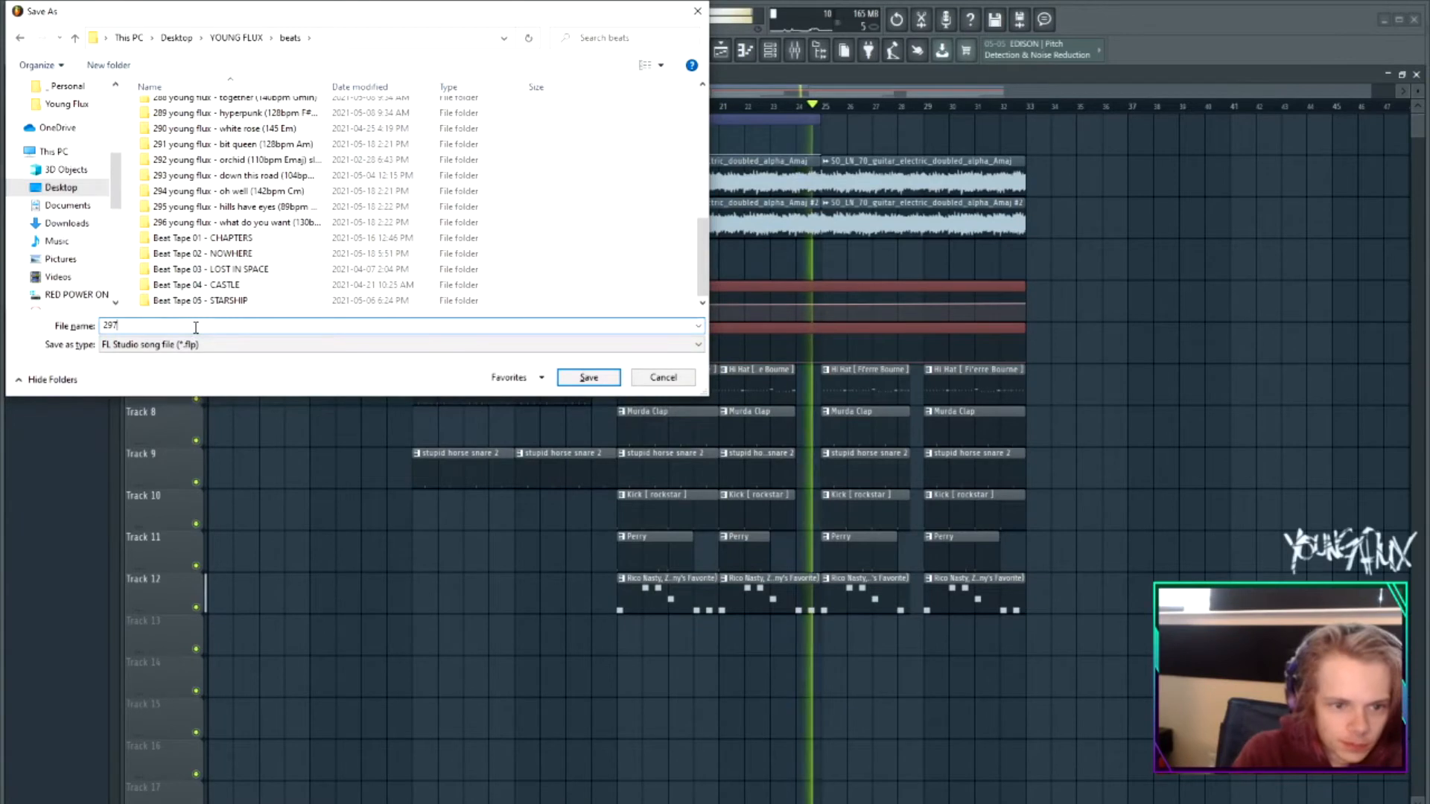
type("young flux")
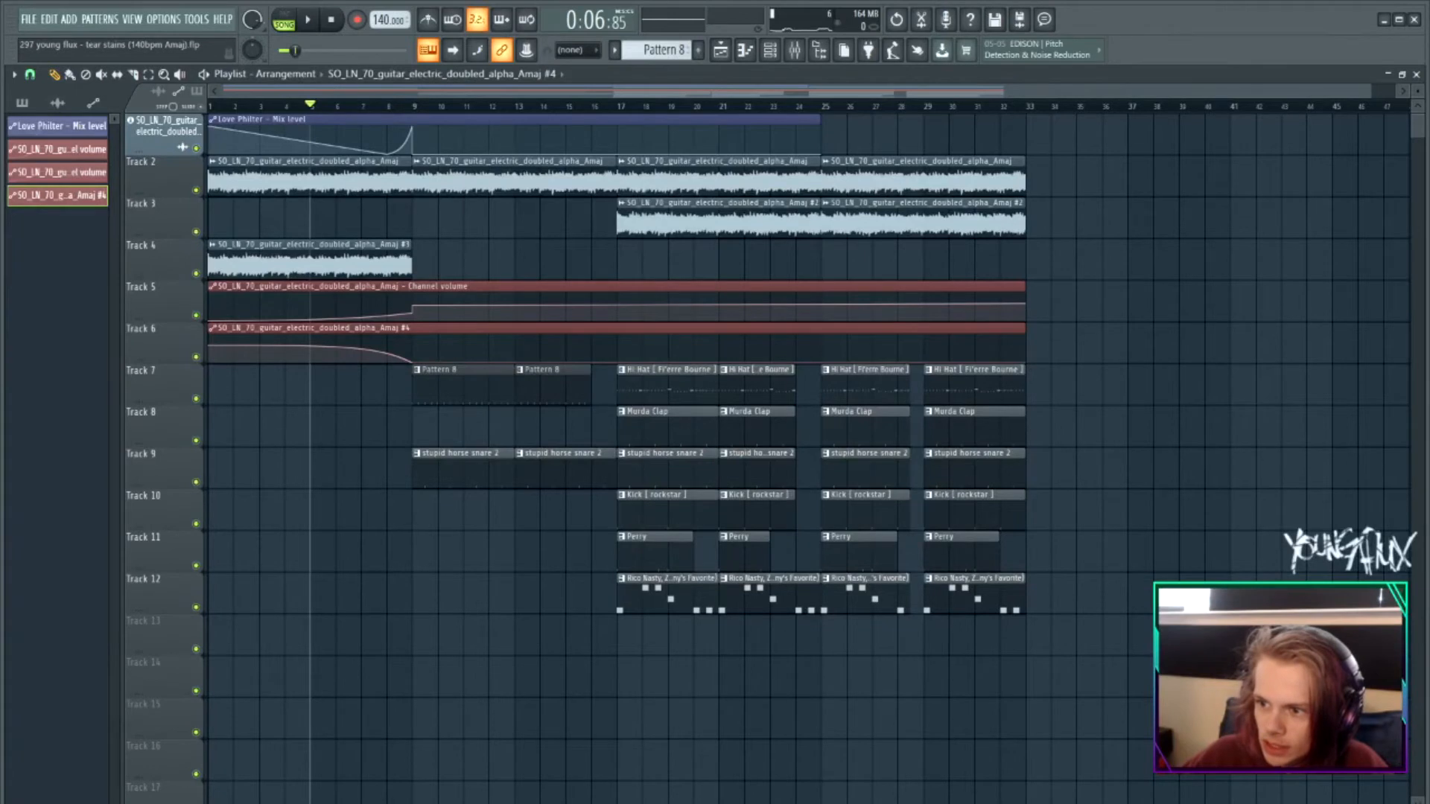
Place reverse cymbal, wind, tag and impact samples around bar 17 on tracks 13 to 16, and a transition sample at bar 33 on track 4.
left_click_drag(1429, 403, 386, 595)
left_click_drag(1429, 149, 1031, 262)
key("space")
double_click(1070, 263)
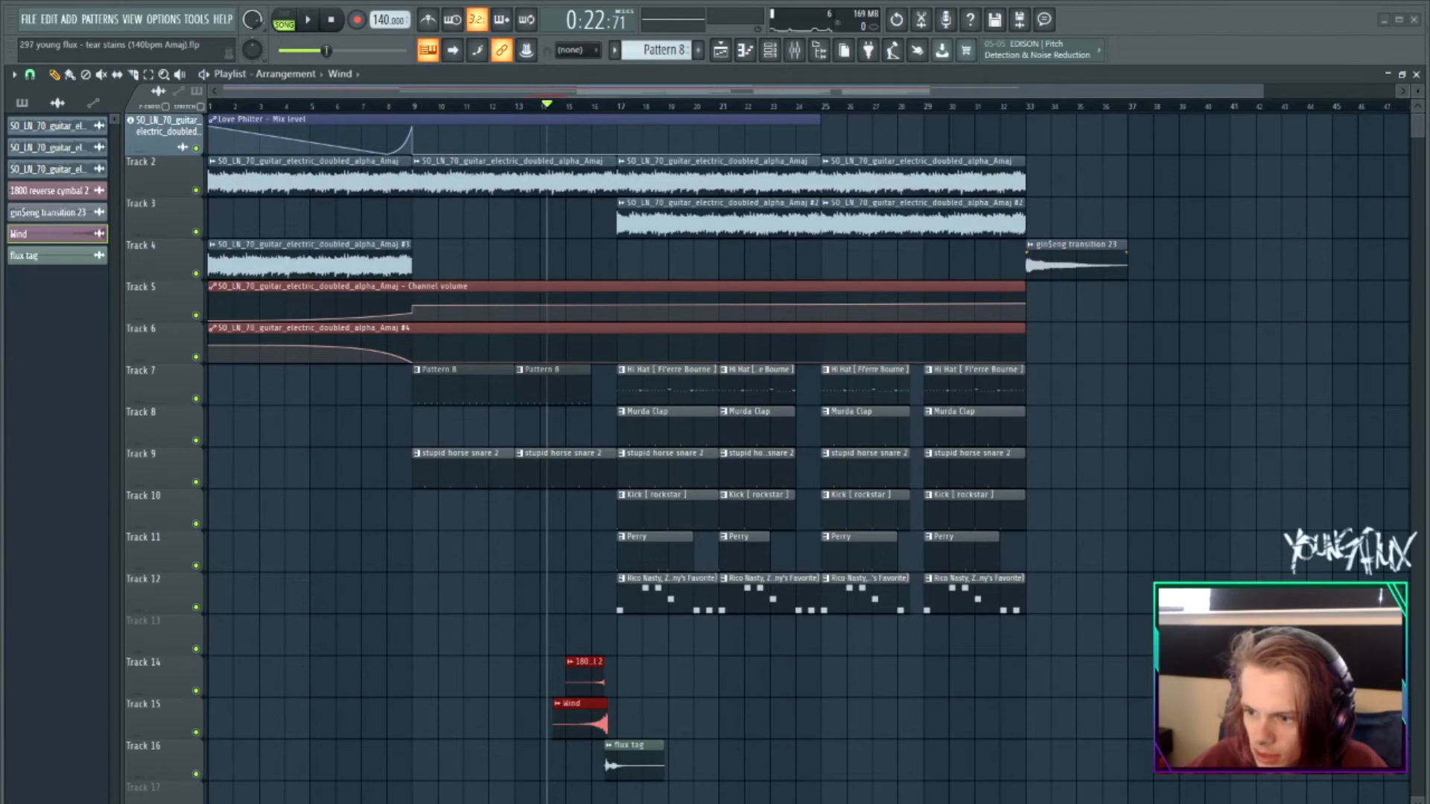
left_click_drag(763, 637, 619, 638)
double_click(621, 638)
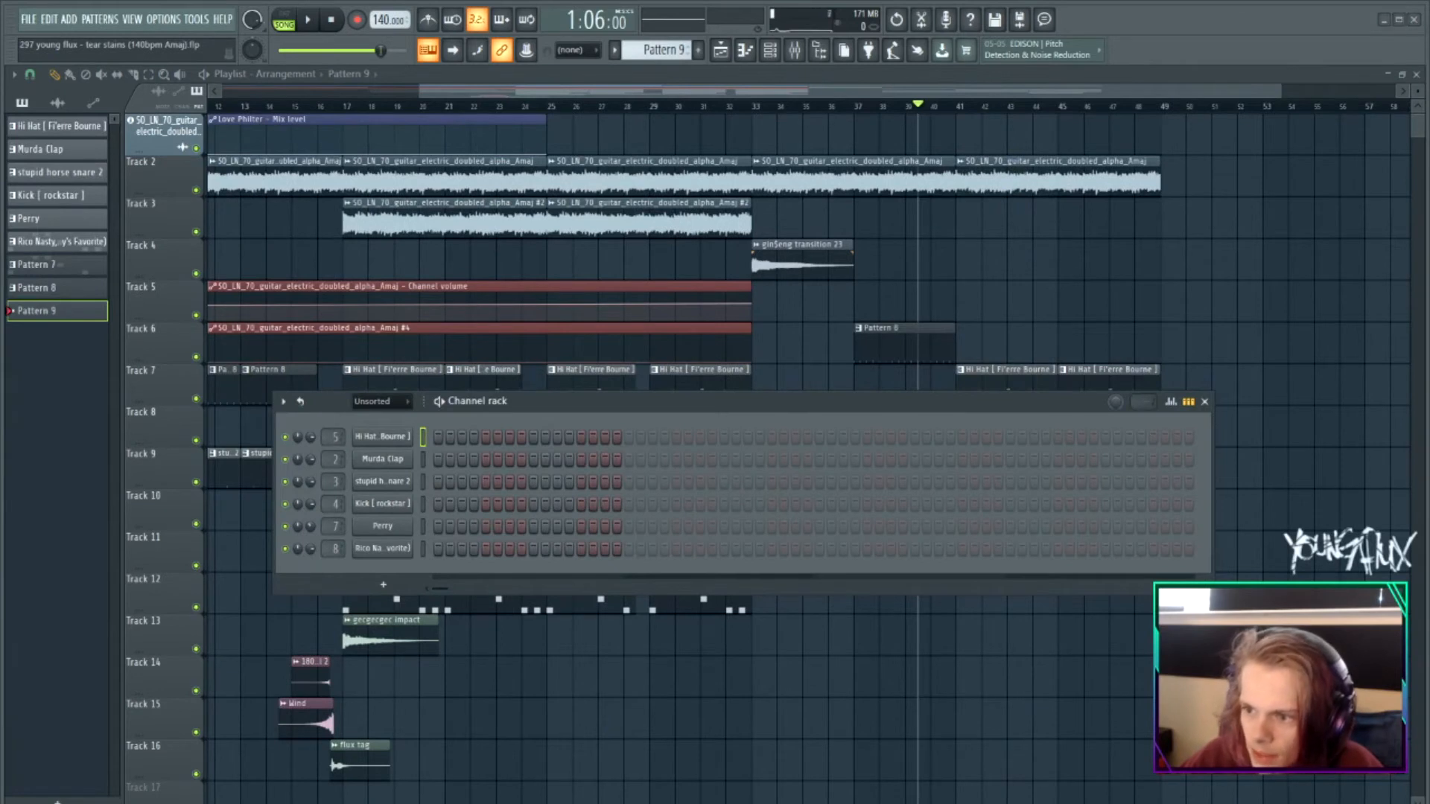
Add the 745 sticky rim sample as a channel, program it on steps 7 and 11 of Pattern 9, and start playback.
key("Down")
left_click_drag(1084, 500, 391, 578)
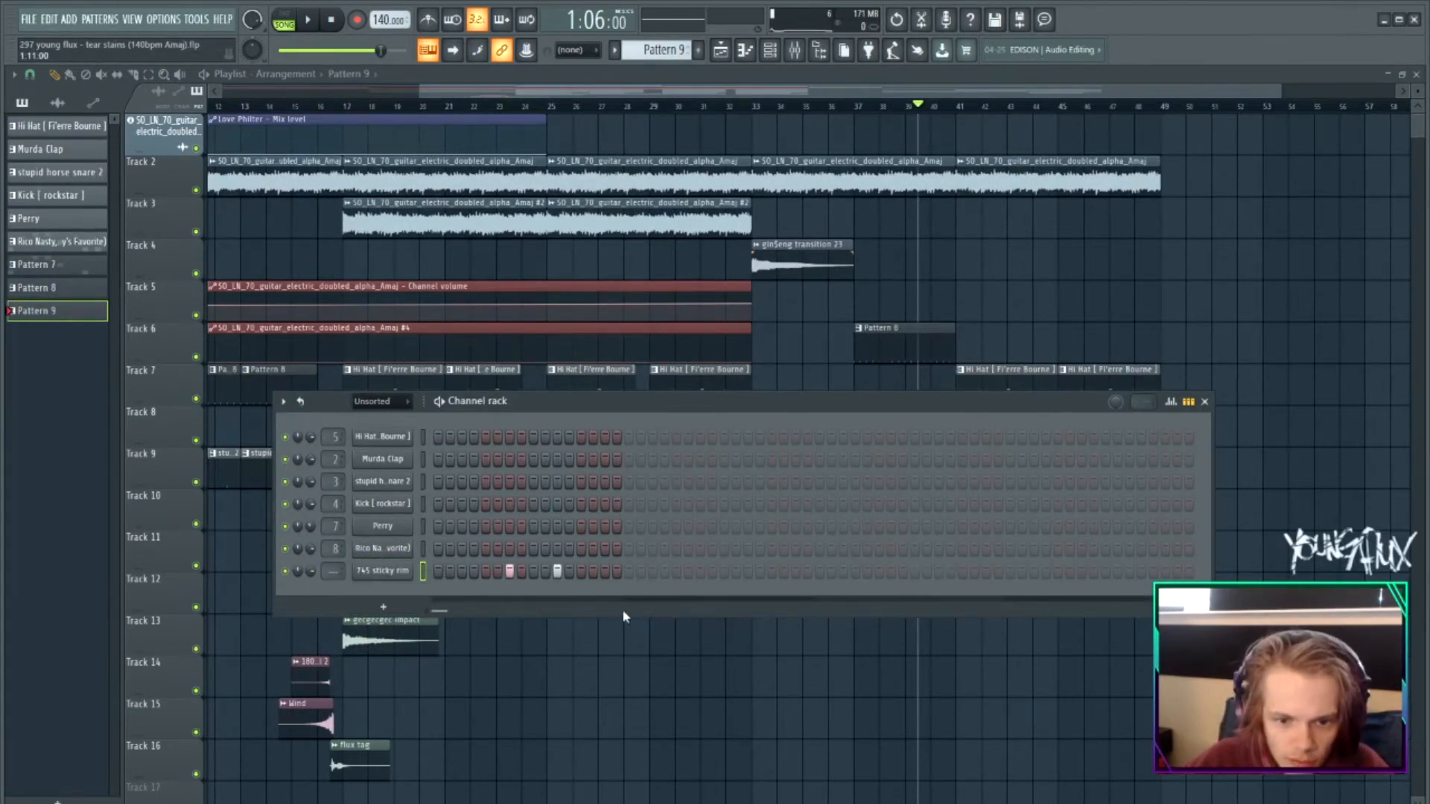
key("space")
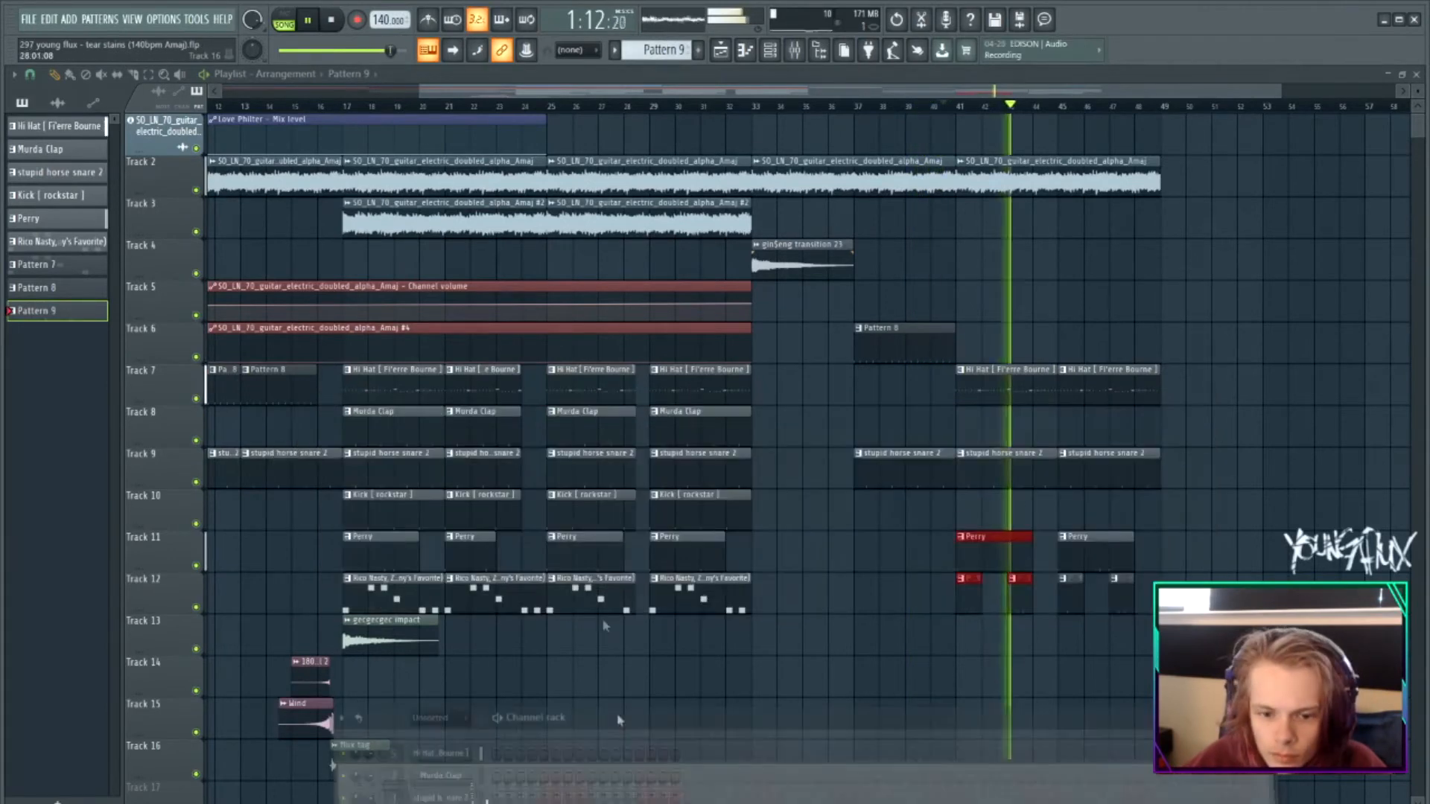
Set the channel rack to display all channels and close it.
key("F6")
left_click(444, 332)
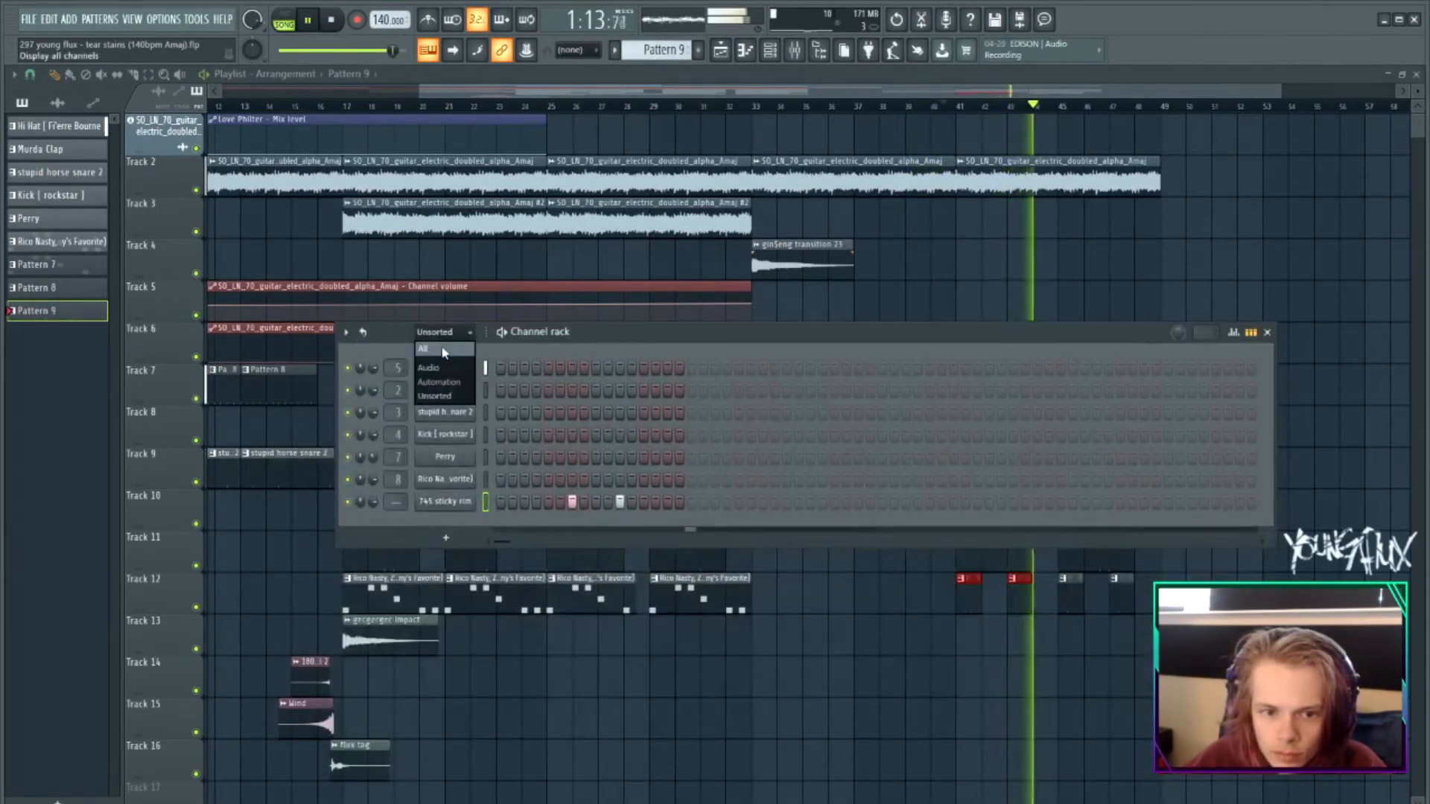
left_click(444, 350)
key("F6")
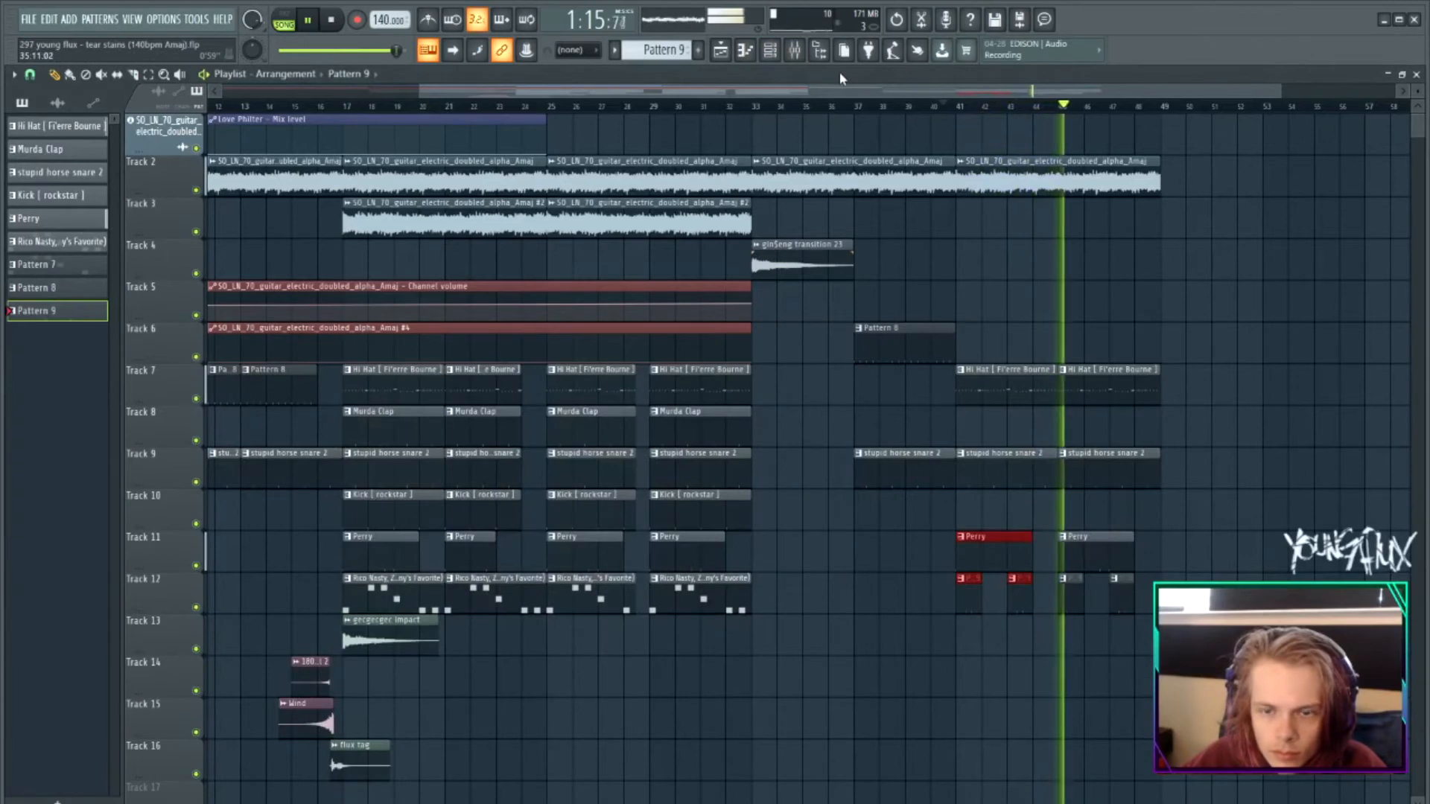
Repeat the guitar, drum, 808 and effect clips of the bar 17 section from bar 49.
left_click_drag(1157, 224, 521, 171)
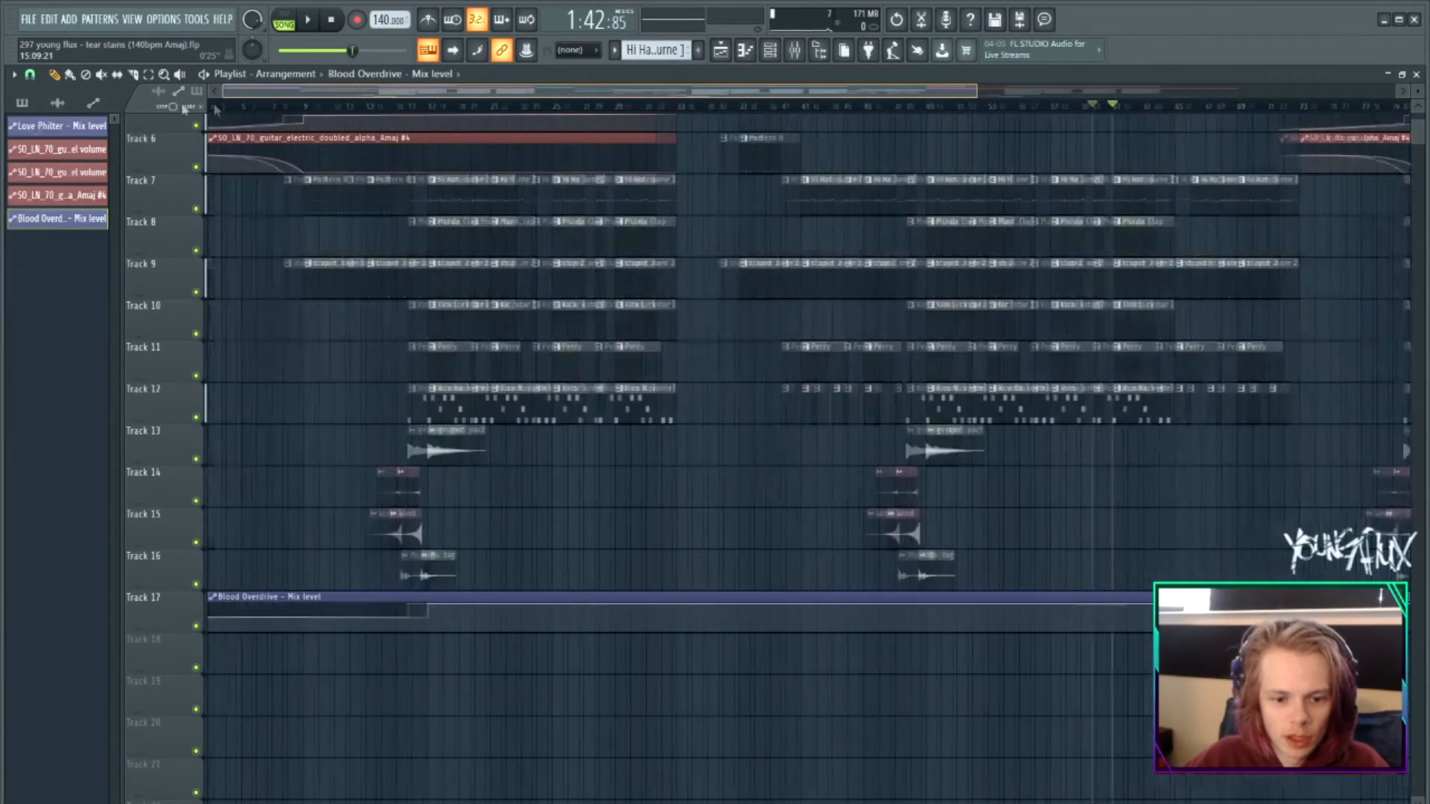
Review the extended arrangement across the playlist, including the Blood Overdrive mix level automation on track 17.
left_click_drag(216, 108, 184, 107)
scroll(327, 422, "up", 5)
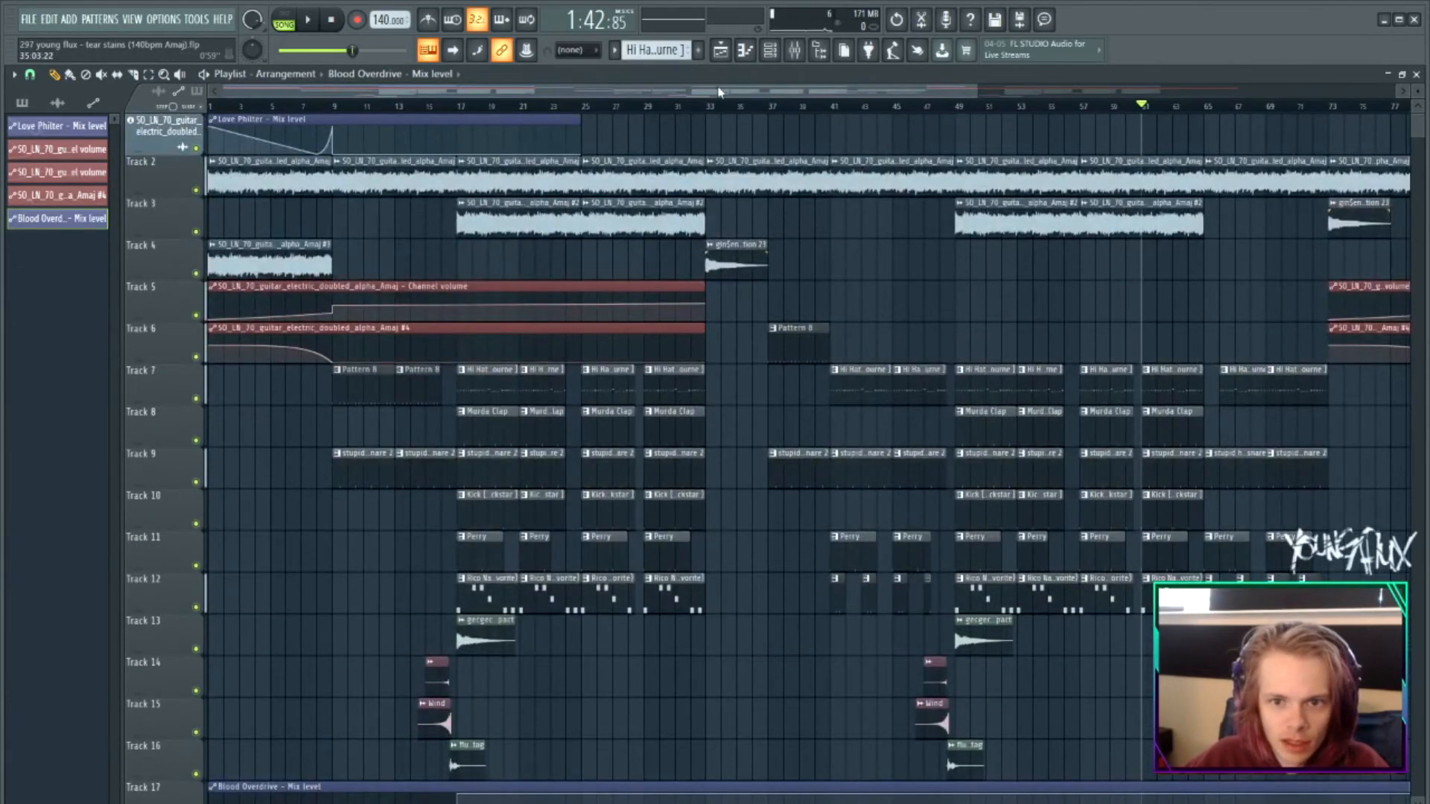
scroll(477, 566, "down", 3)
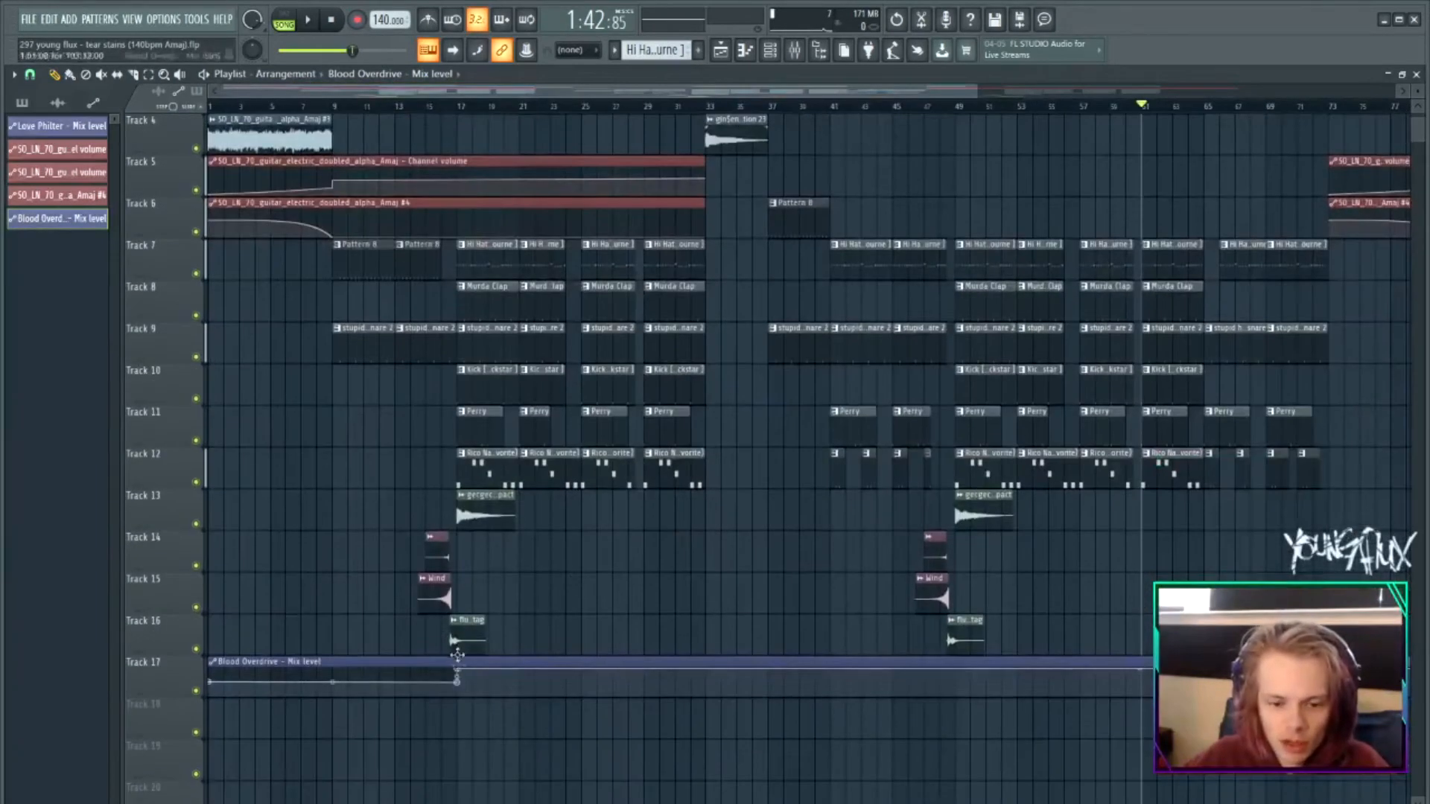
left_click_drag(814, 94, 1082, 94)
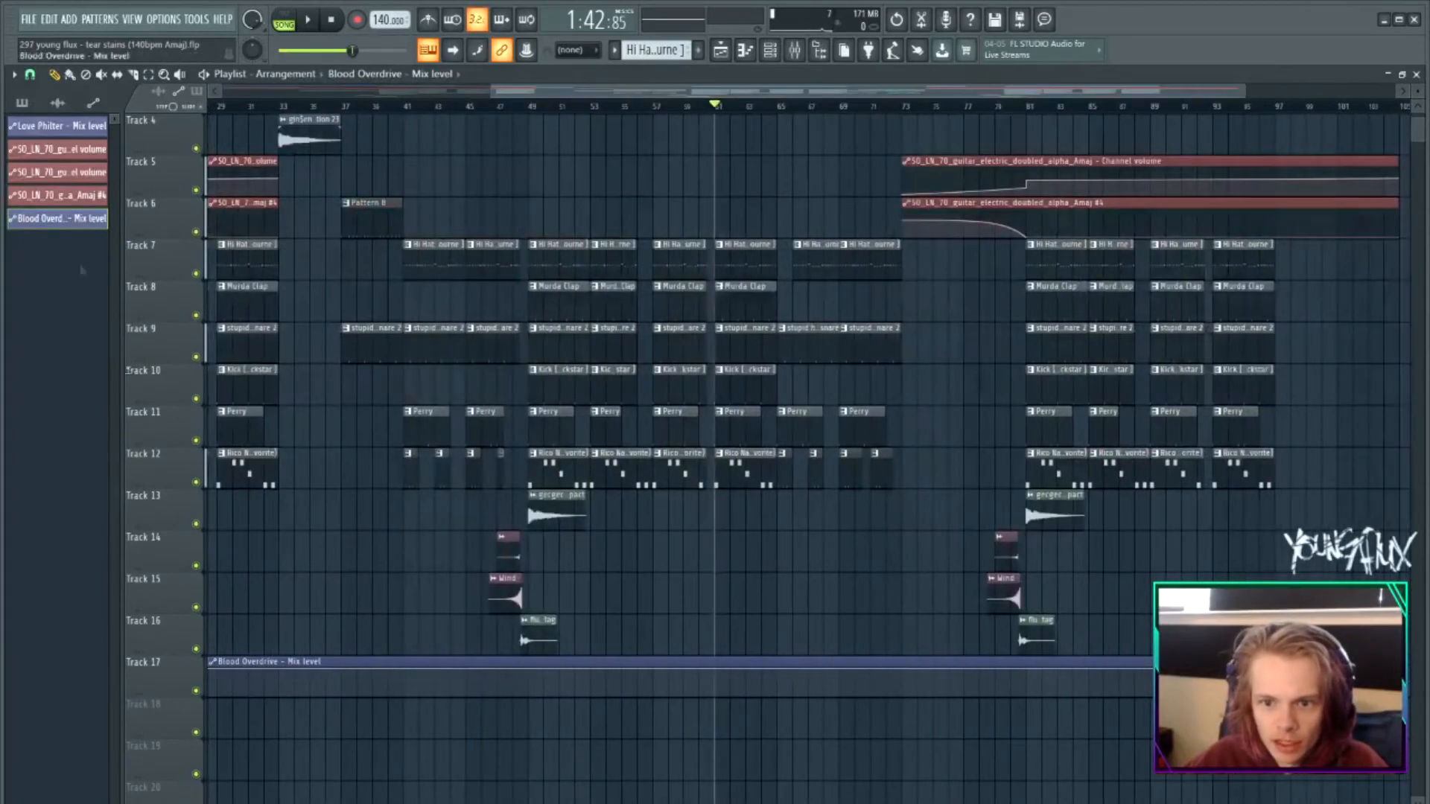
left_click_drag(841, 91, 791, 92)
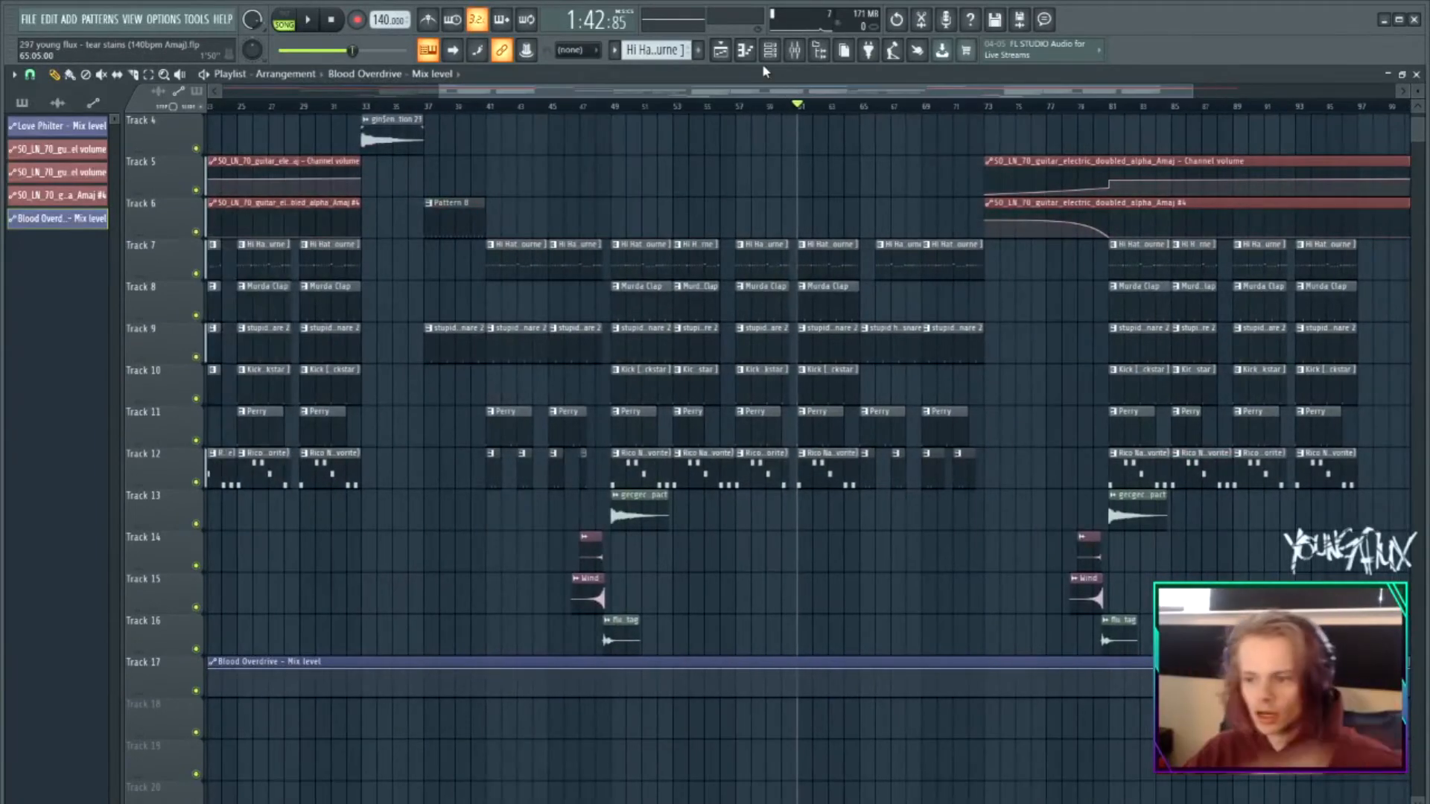
left_click_drag(733, 92, 317, 96)
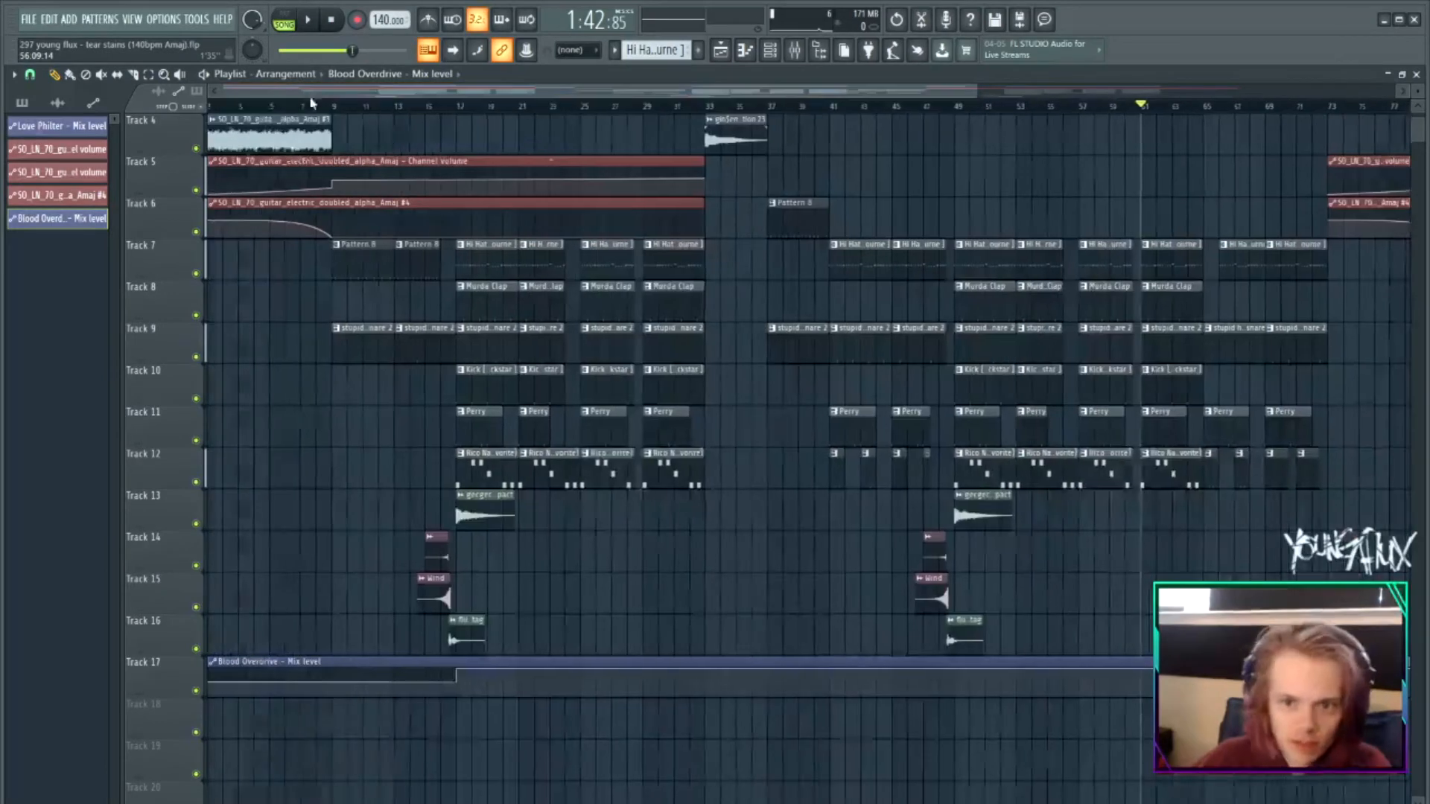
mouse_move(538, 94)
left_mouse_down()
mouse_move(603, 102)
mouse_move(513, 104)
left_mouse_up()
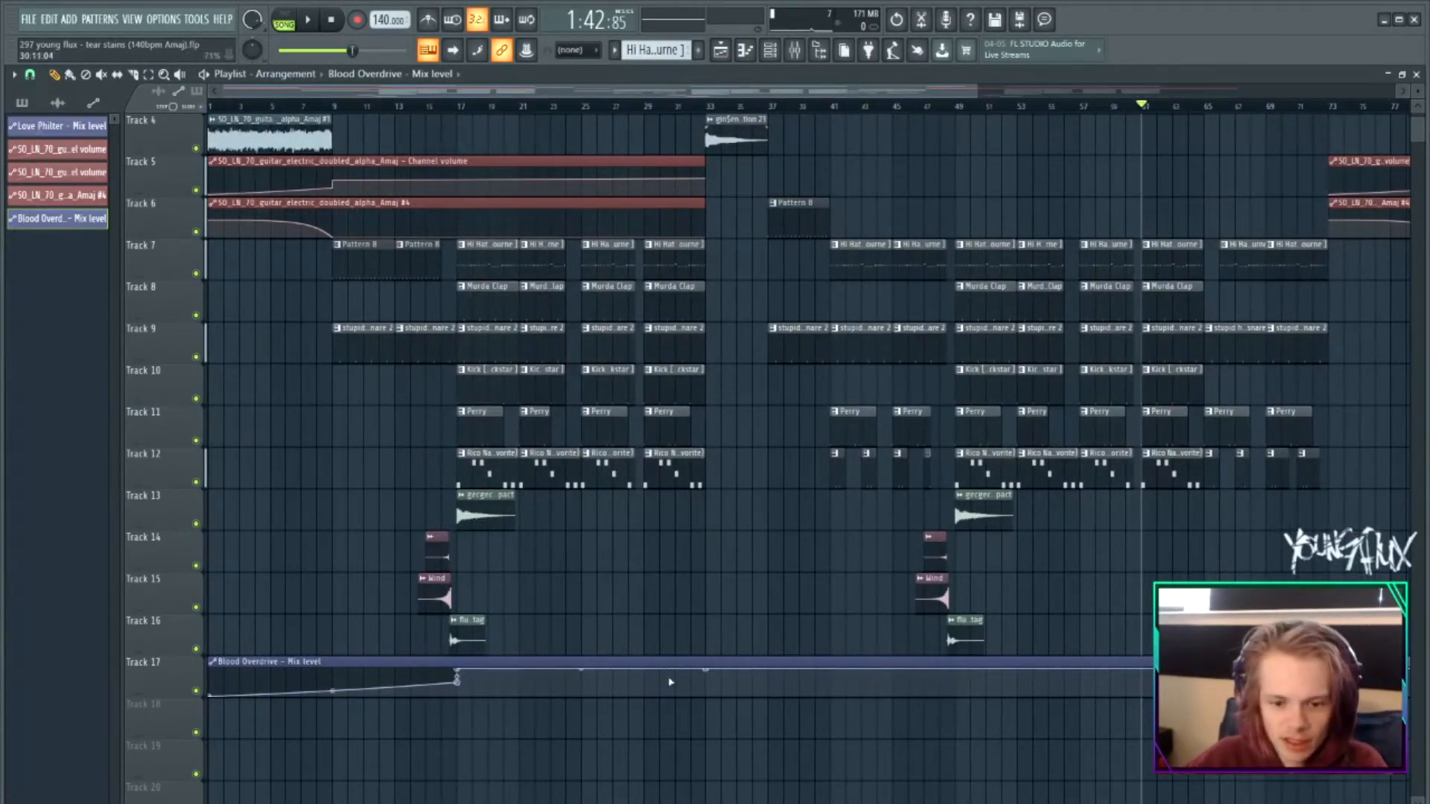
Drop the Blood Overdrive mix level automation to its minimum at bar 33 and end the clip at bar 49.
left_click_drag(707, 691, 711, 713)
left_click_drag(639, 94, 735, 105)
right_click(806, 682)
mouse_move(806, 682)
left_mouse_down()
mouse_move(805, 721)
mouse_move(841, 654)
left_mouse_up()
Slice the Blood Overdrive automation clip on track 17 at bar 17.
key("p")
left_click_drag(813, 92, 57, 242)
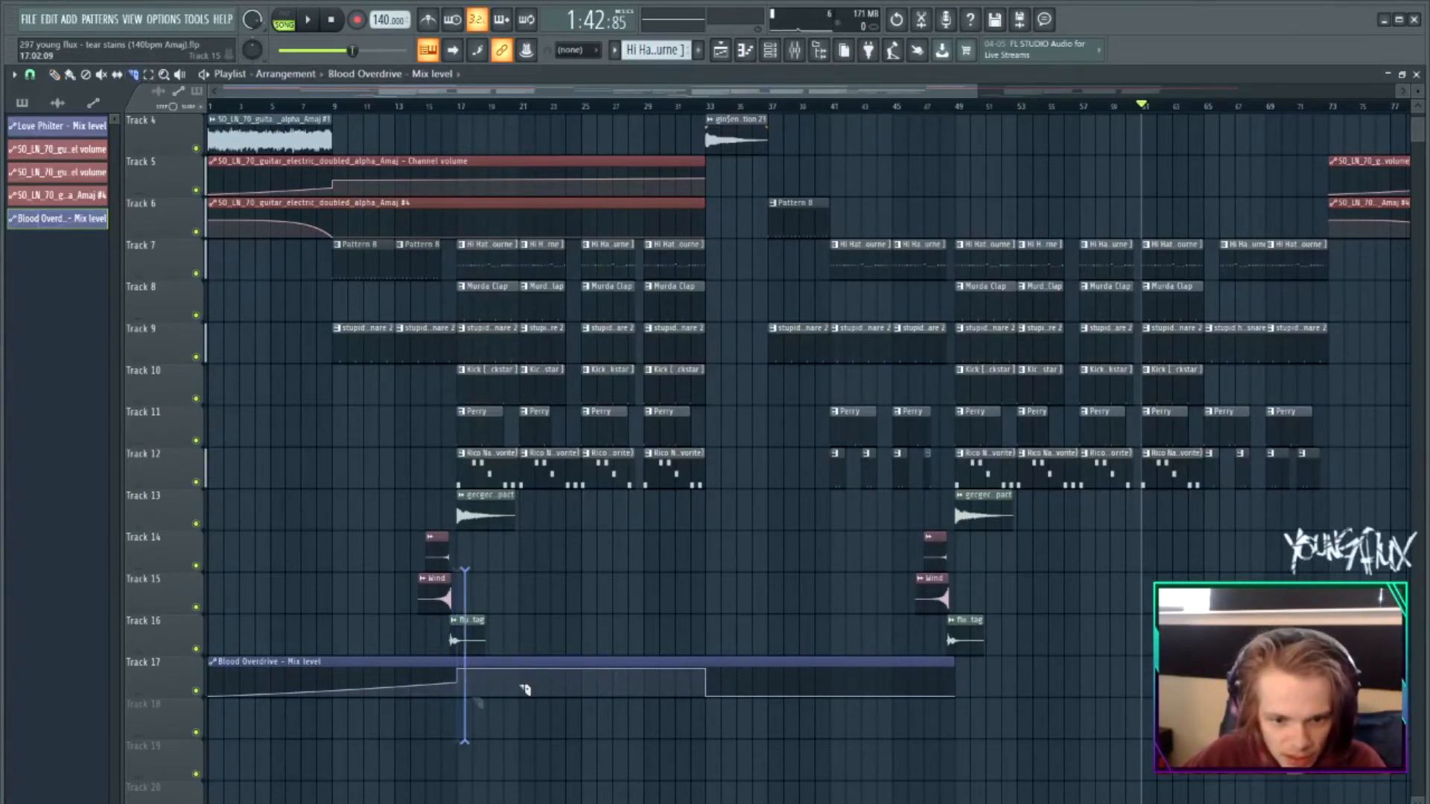
left_click(461, 692)
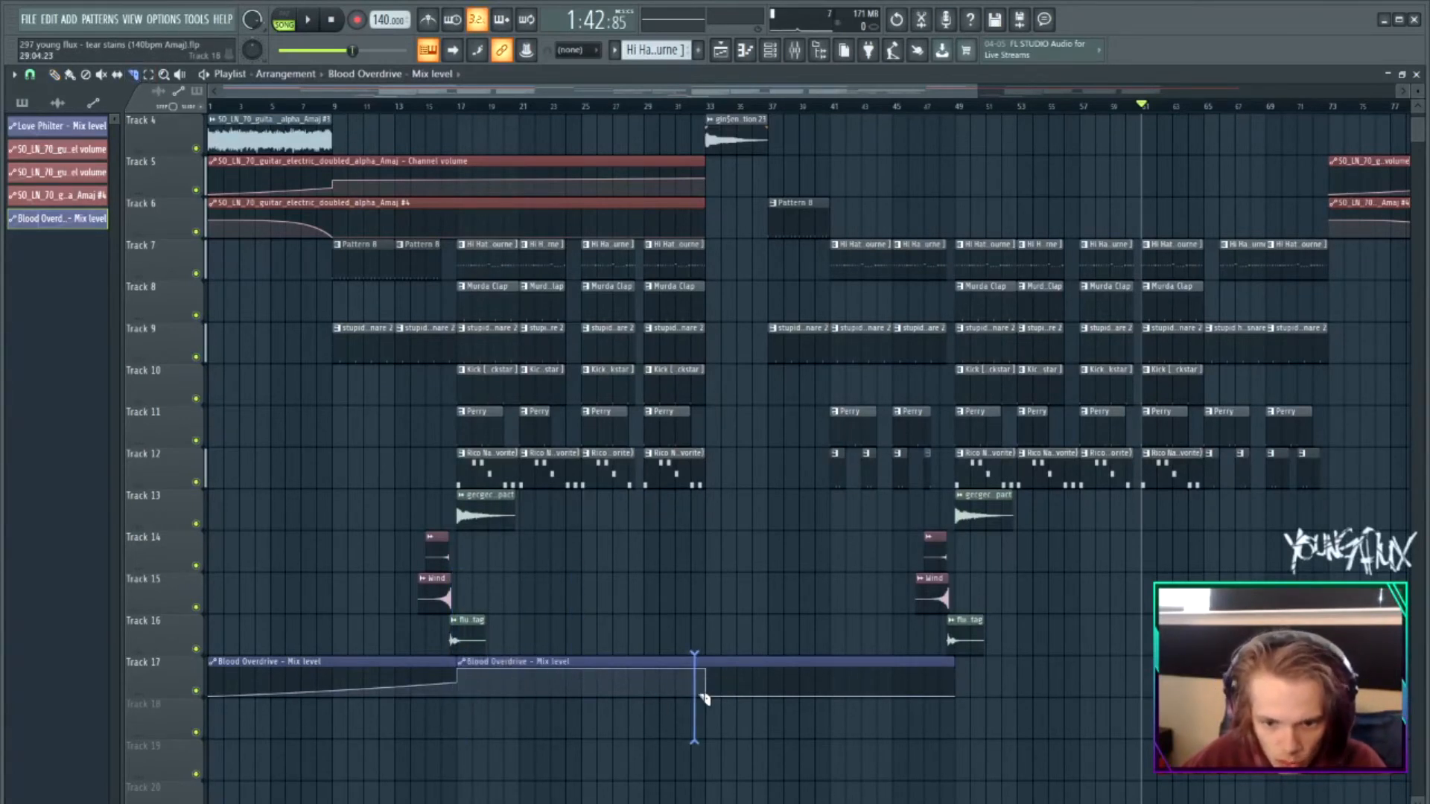
Slice the Blood Overdrive automation on track 17 at bar 33 and repeat its sections from bar 49 through bar 113.
left_click(711, 696)
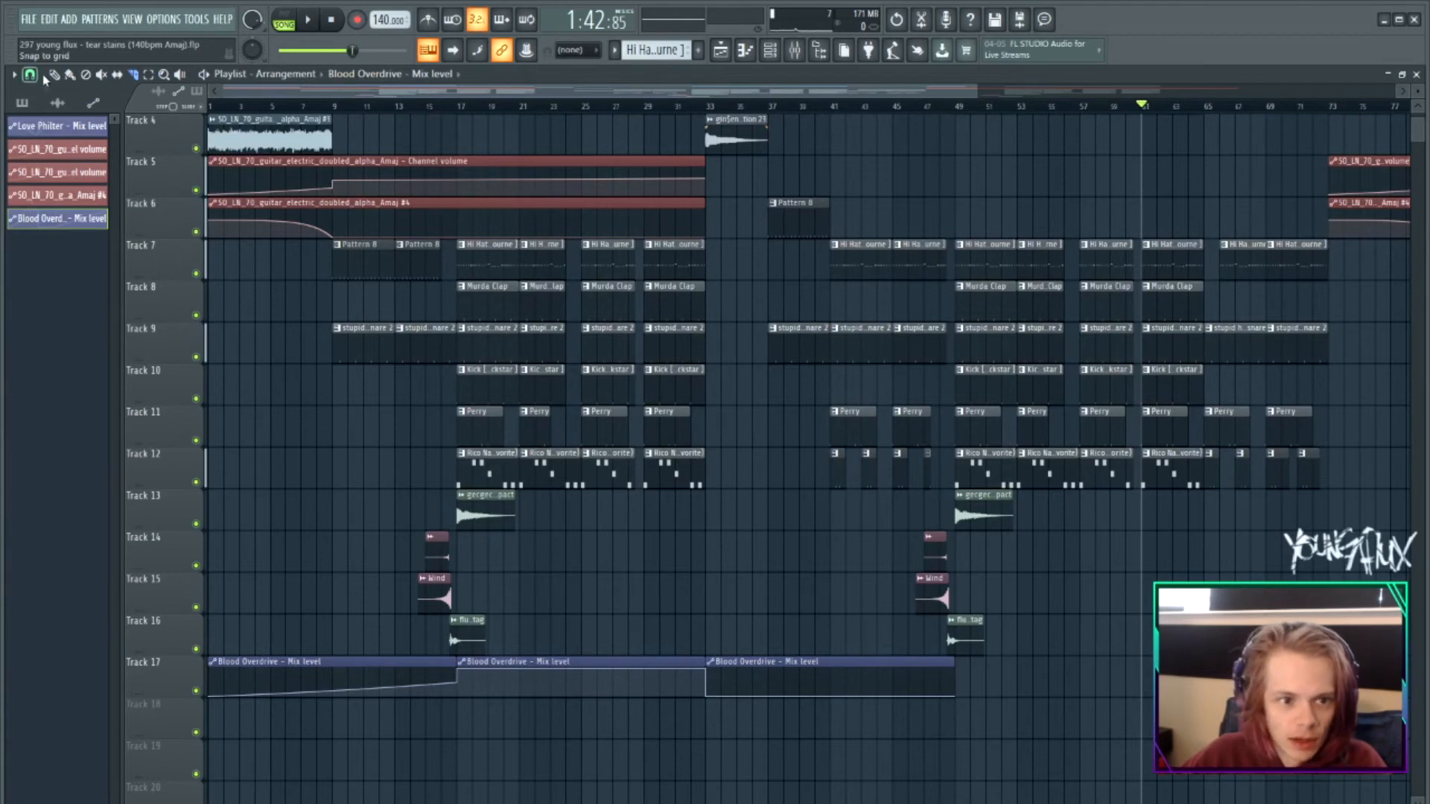
left_click(564, 655)
left_click_drag(576, 657, 977, 686)
left_click_drag(798, 93, 406, 93)
left_click_drag(300, 692, 824, 686)
left_click_drag(728, 93, 581, 97)
left_click_drag(563, 666, 770, 666)
left_click_drag(650, 697, 648, 685)
left_click_drag(894, 700, 892, 684)
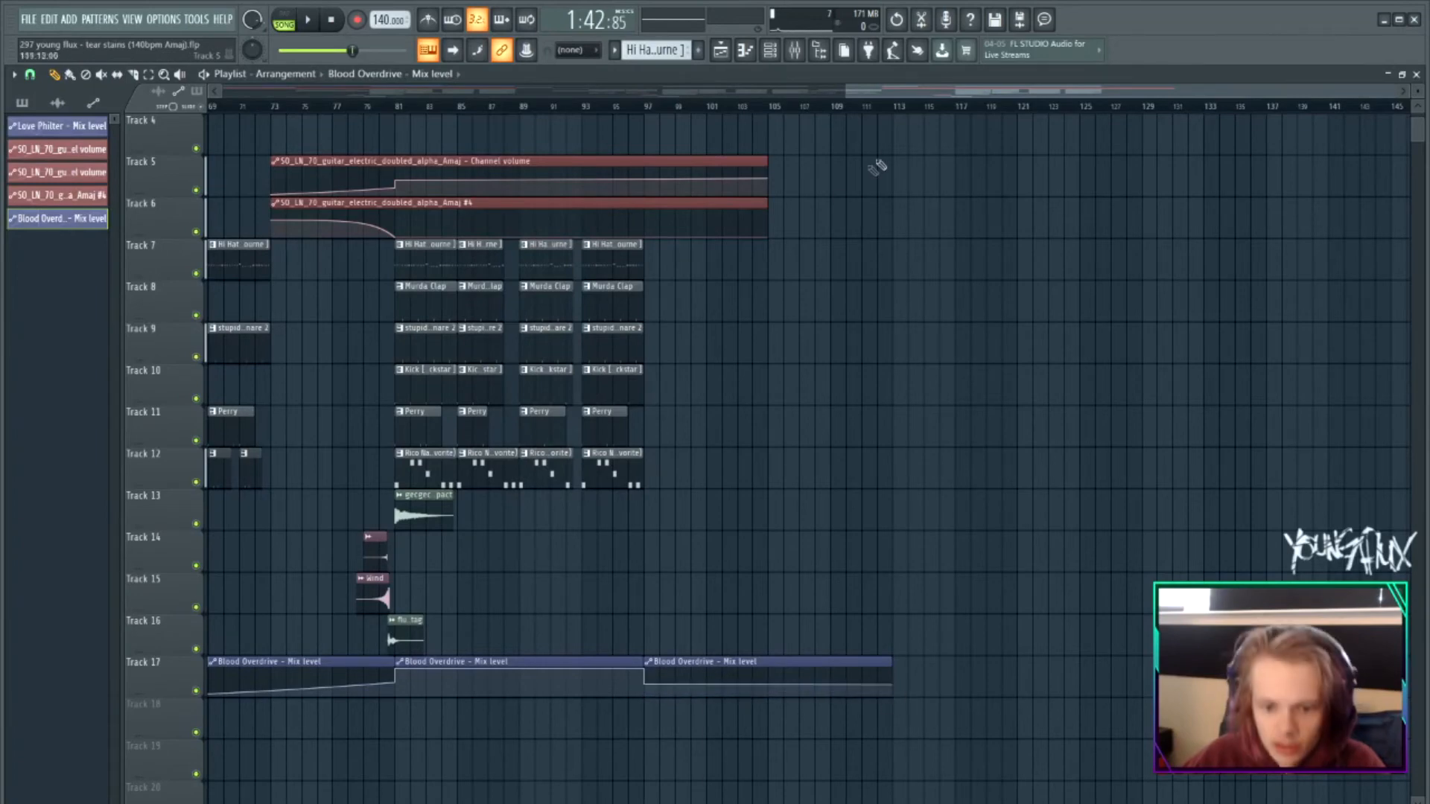
Play the arrangement from bar 15 into the drop, and check the section around bar 31.
scroll(896, 91, "up", 10)
left_click(410, 106)
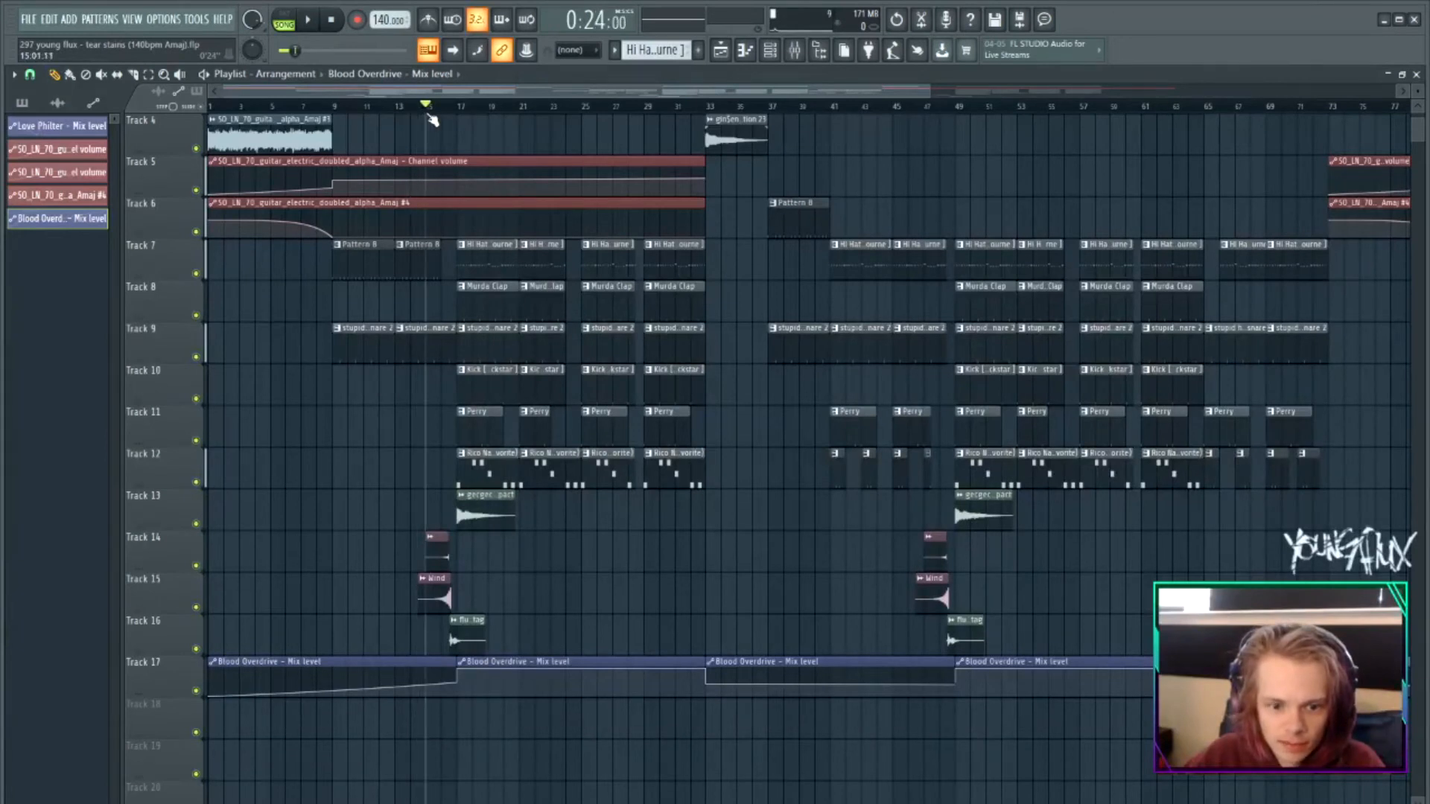
key("space")
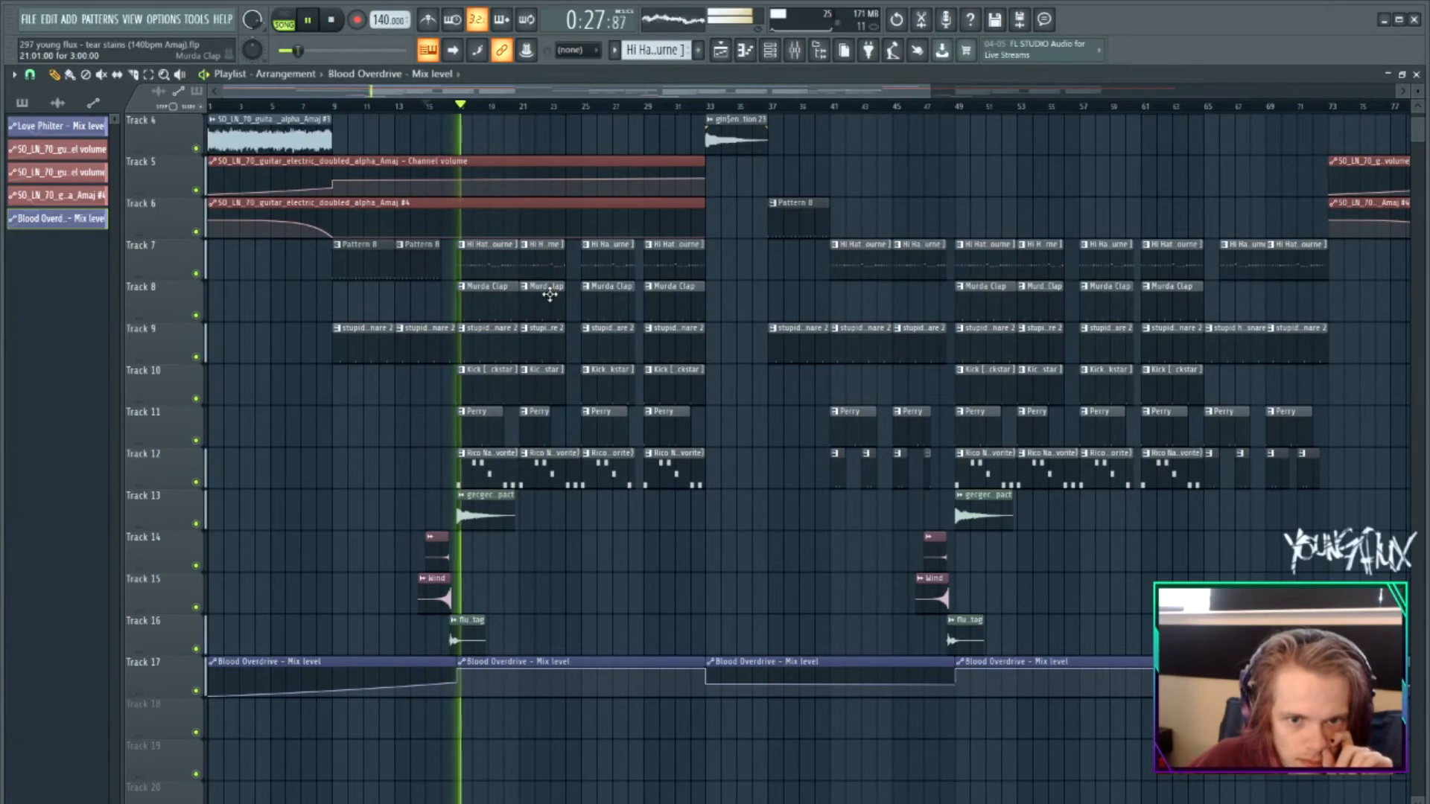
left_click_drag(710, 92, 375, 149)
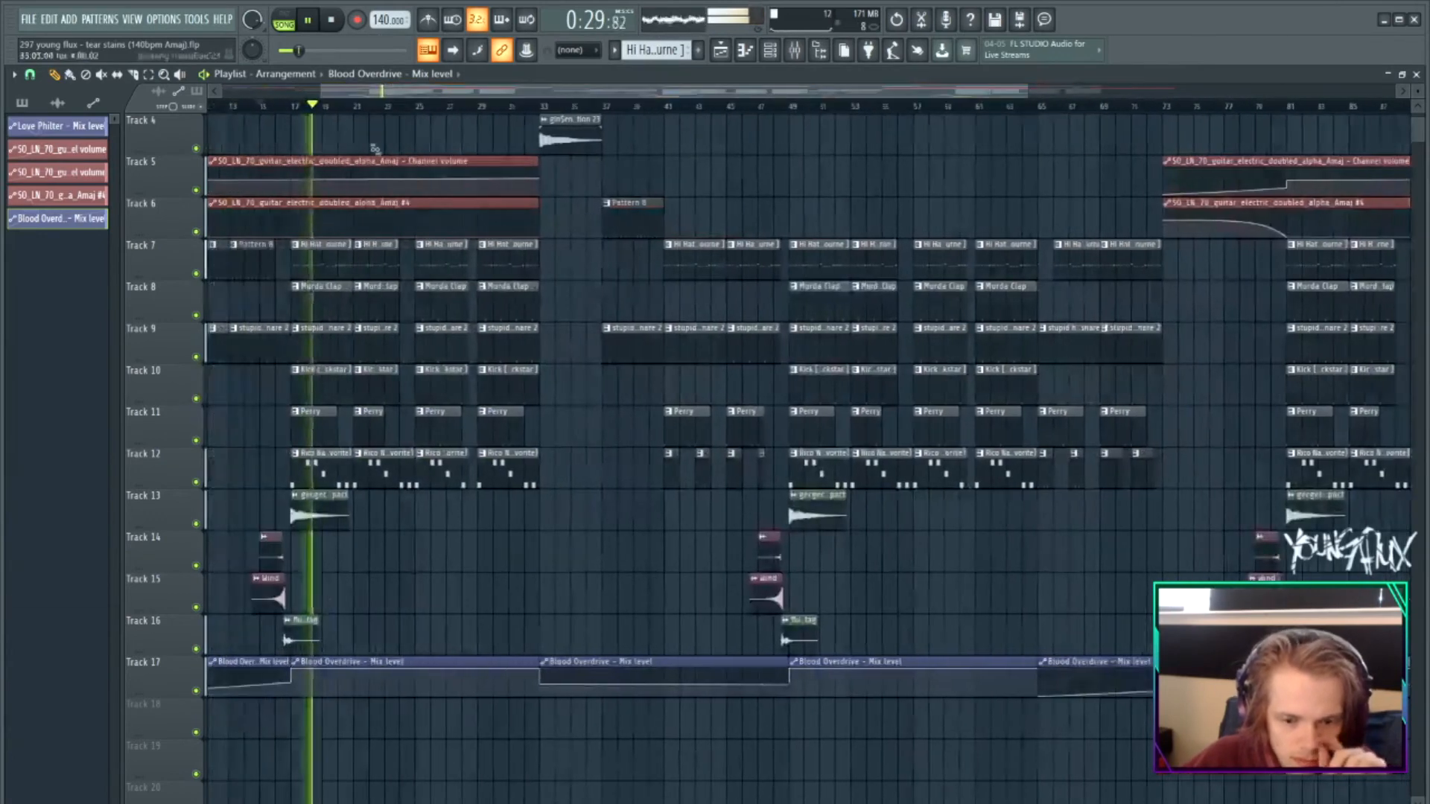
left_click_drag(509, 103, 549, 104)
mouse_move(716, 93)
left_mouse_down()
mouse_move(822, 106)
mouse_move(386, 101)
left_mouse_up()
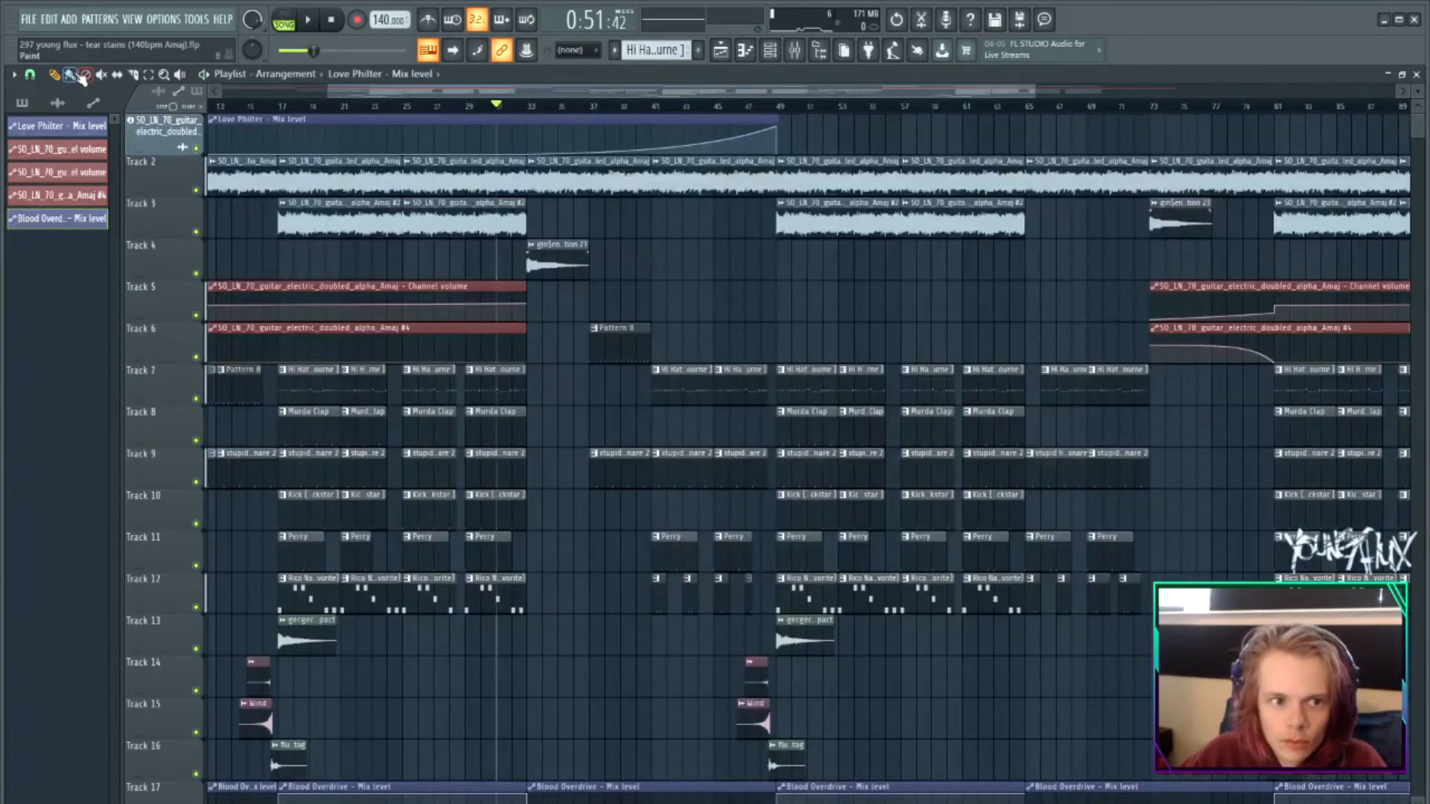
Extend the Love Philter mix level clip past bar 49 and reshape it into a short rise over bar 48, dropping at bar 49.
left_click(56, 74)
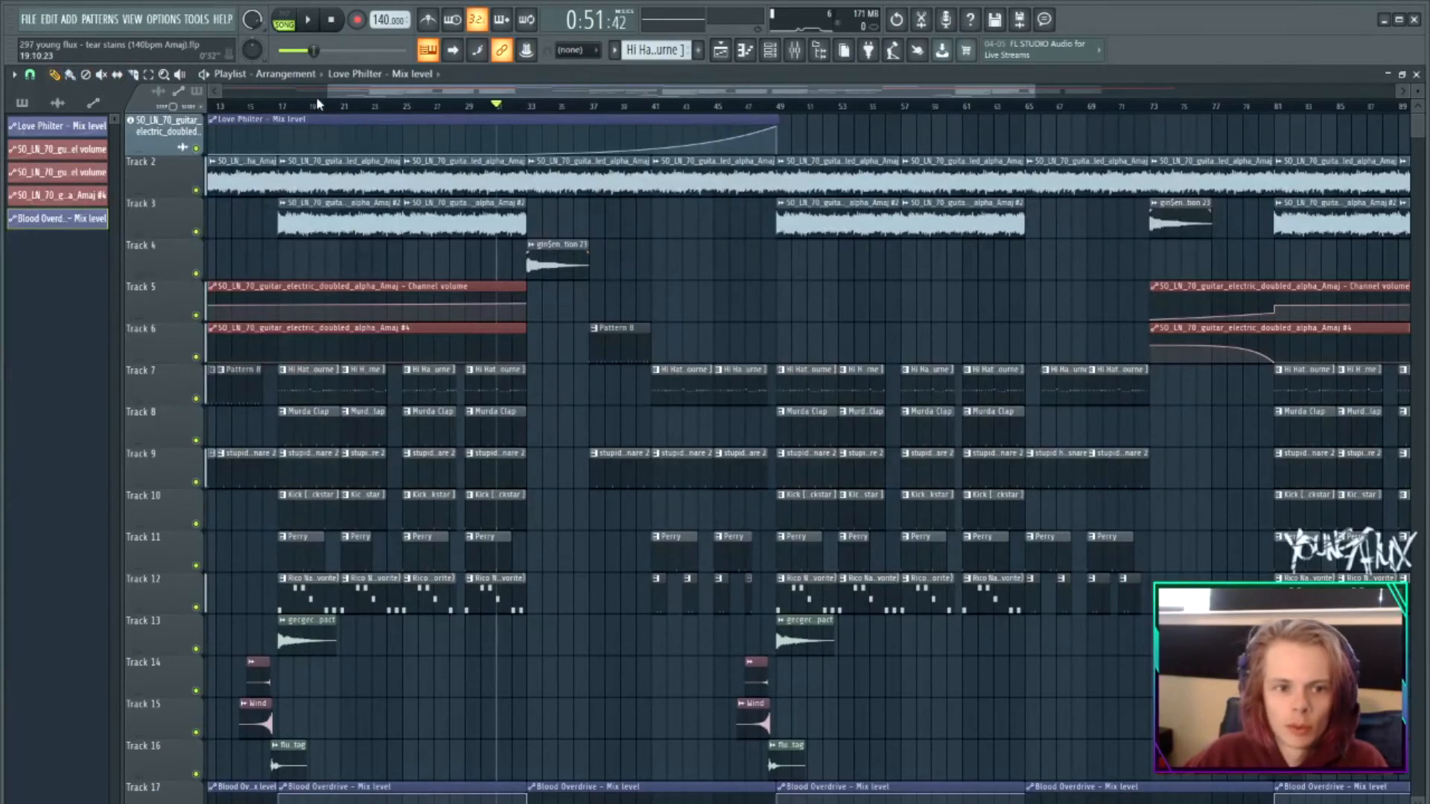
left_click_drag(450, 94, 560, 107)
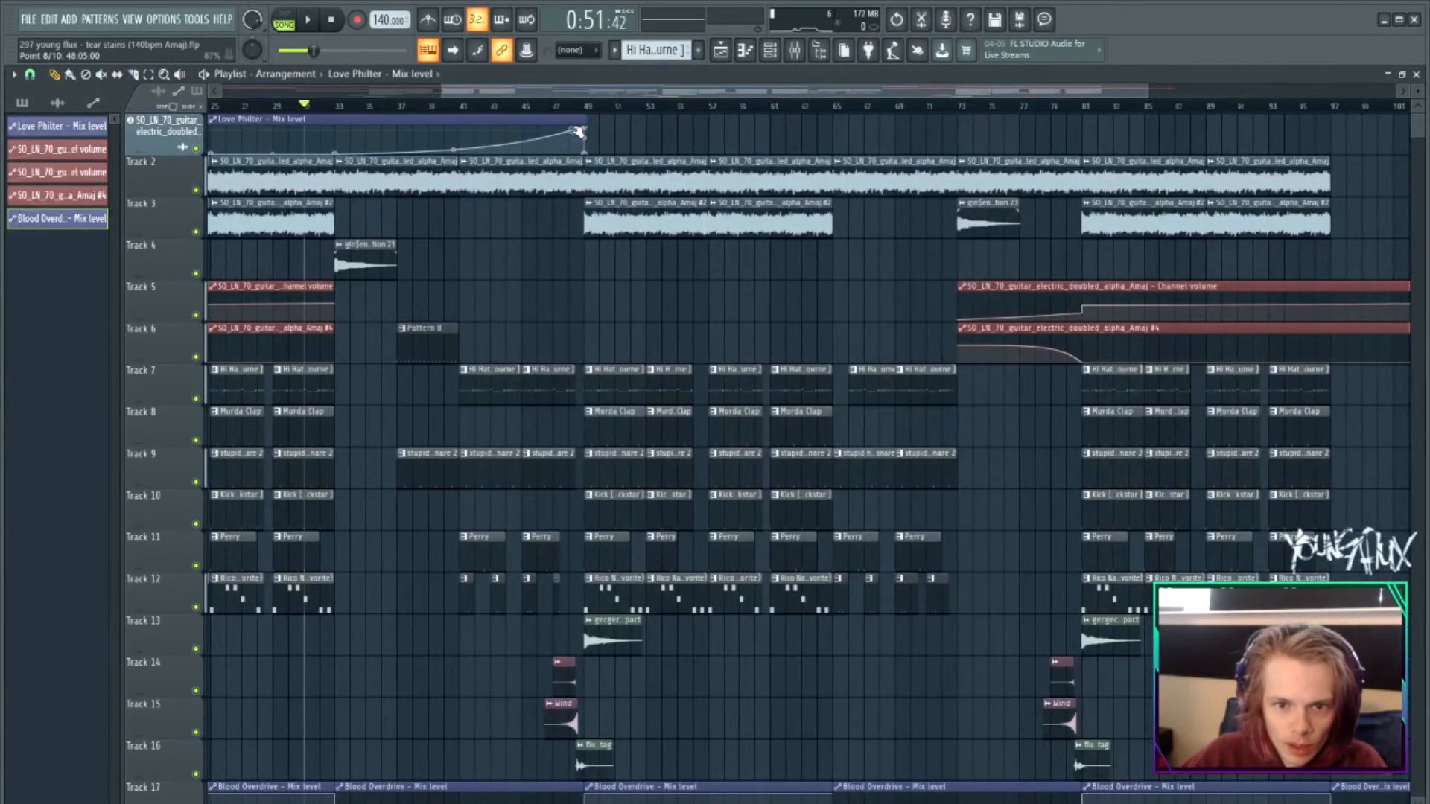
scroll(574, 133, "up", 3)
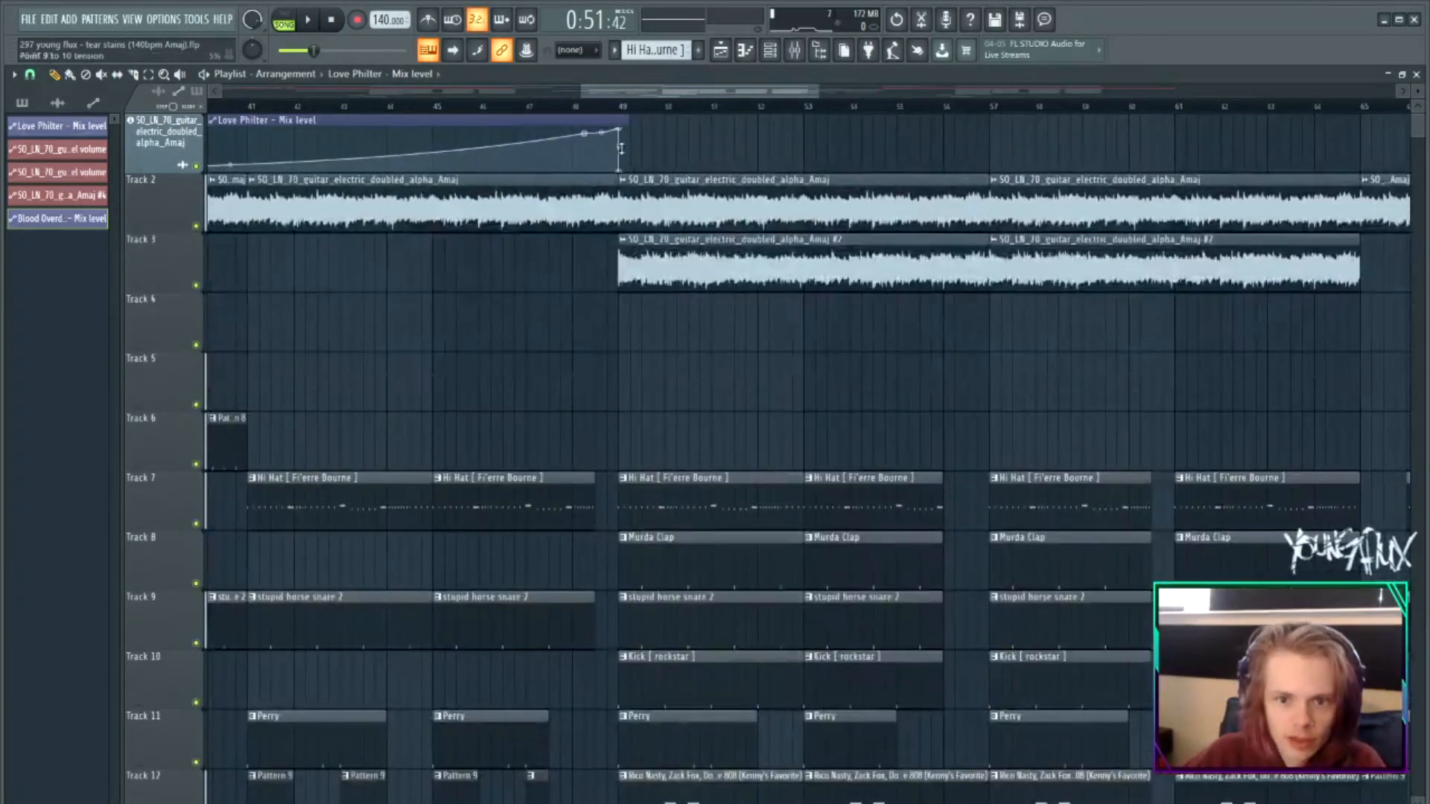
left_click_drag(624, 120, 930, 117)
left_click(608, 125)
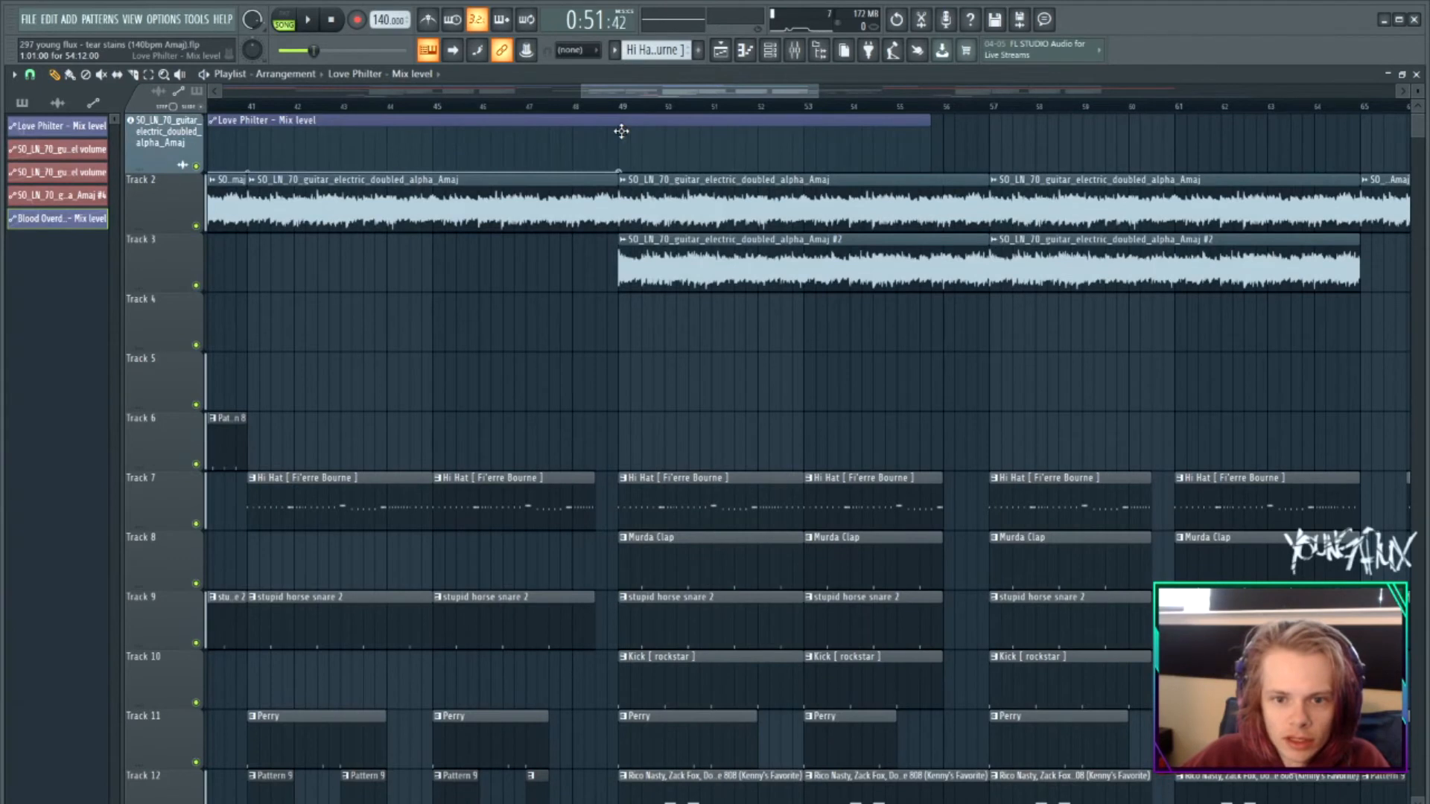
left_click_drag(618, 171, 619, 132)
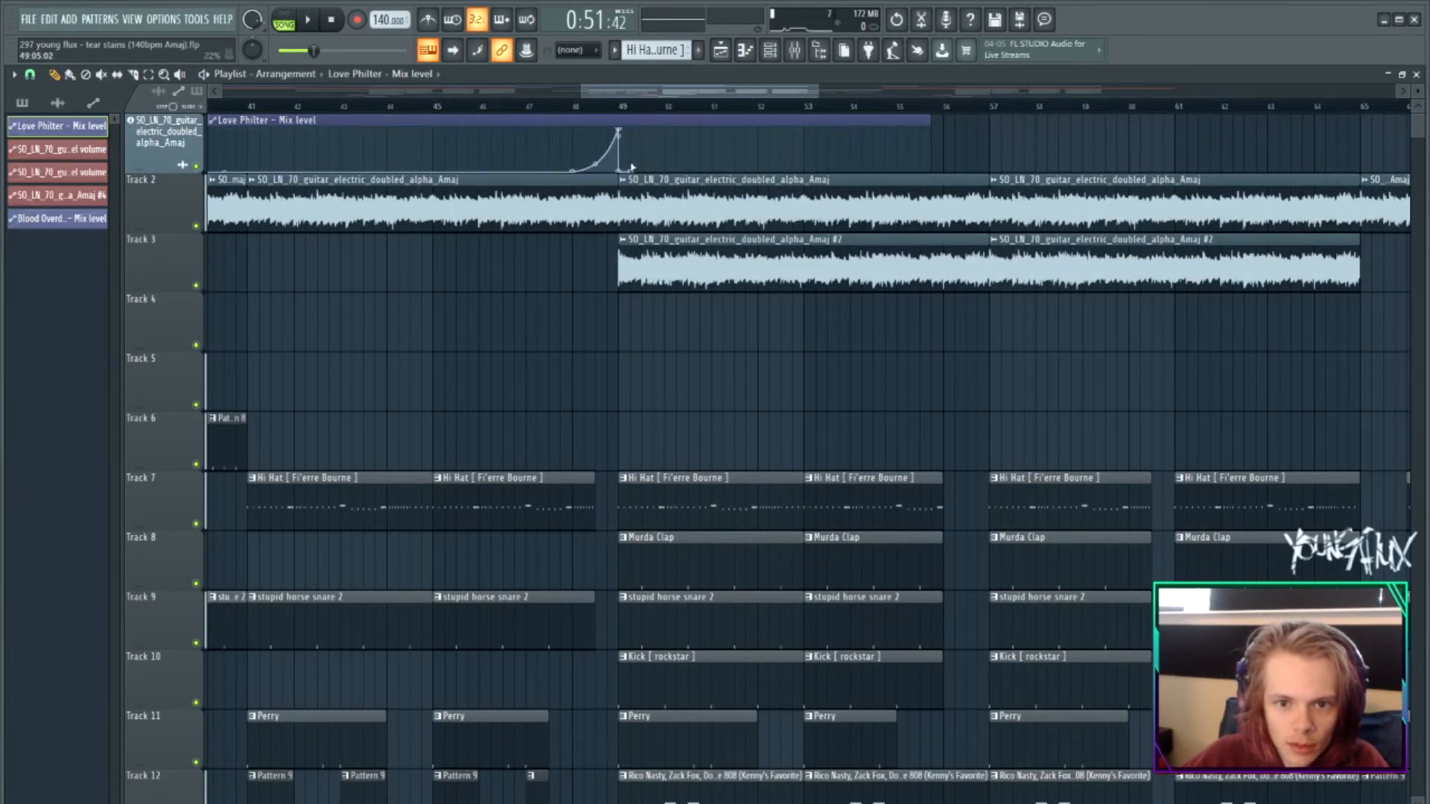
Slice the Love Philter automation around the bar 48 rise and after the intro, and delete the excess pieces.
left_click(133, 75)
left_click_drag(576, 173, 576, 122)
left_click_drag(681, 153, 666, 148)
right_click(730, 129)
left_click(132, 74)
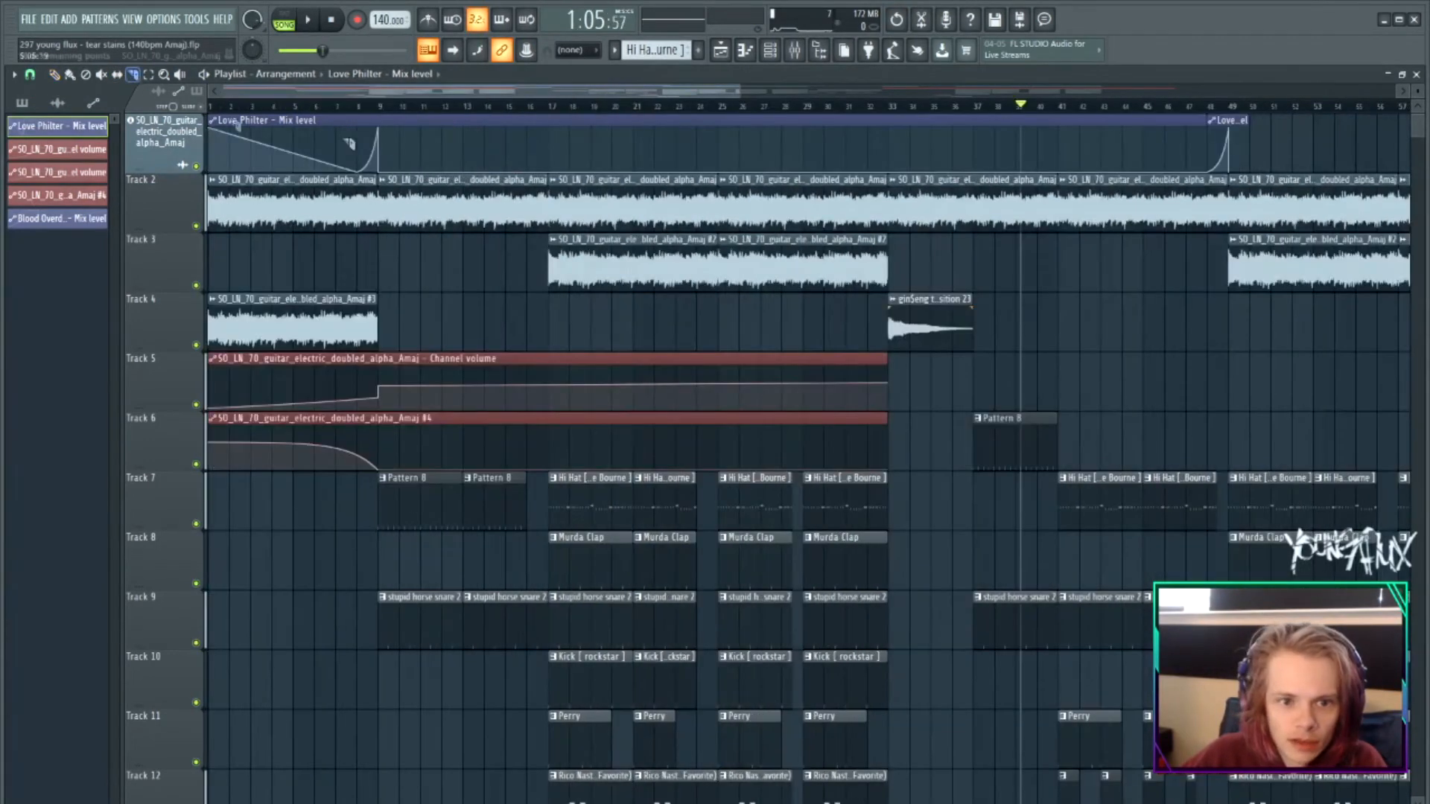
left_click_drag(400, 172, 400, 123)
right_click(745, 141)
right_click(775, 124)
Copy the short Love Philter rise so it leads into bars 17, 25, 29, 57, 61, 81, 89 and 93.
left_click_drag(1301, 145, 545, 147)
key("ctrl+d")
scroll(1238, 142, "right", 3)
scroll(842, 138, "right", 3)
mouse_move(935, 127)
left_mouse_down()
mouse_move(1056, 134)
mouse_move(929, 258)
mouse_move(1085, 147)
mouse_move(958, 124)
left_mouse_up()
left_click(1044, 125)
scroll(1044, 125, "right", 3)
left_click(794, 125)
left_click(962, 125)
left_click(1047, 125)
left_click(1175, 126)
right_click(1173, 127)
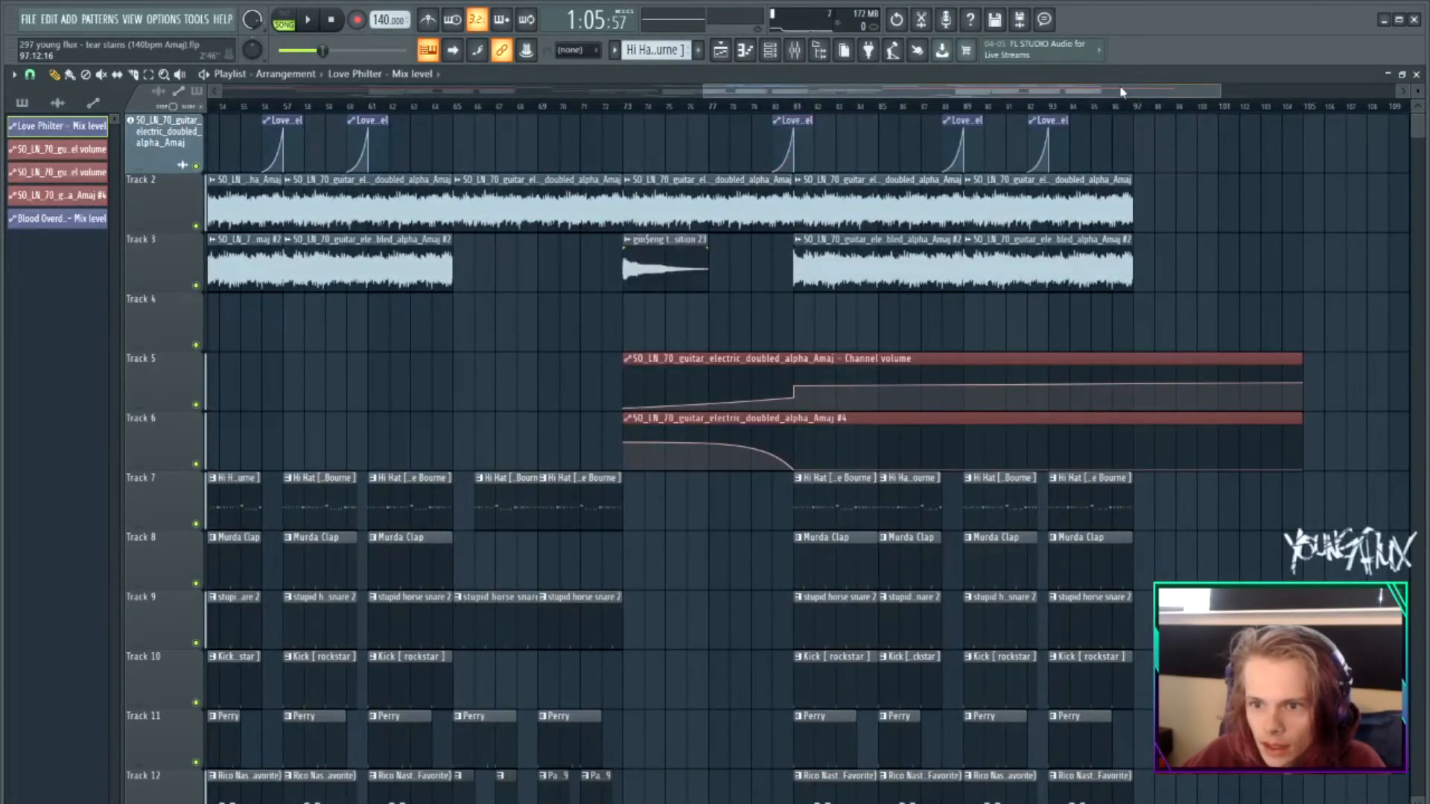
Play the song from bar 13 to hear the Love Philter rises.
left_click_drag(1120, 89, 1158, 110)
left_click_drag(457, 108, 431, 116)
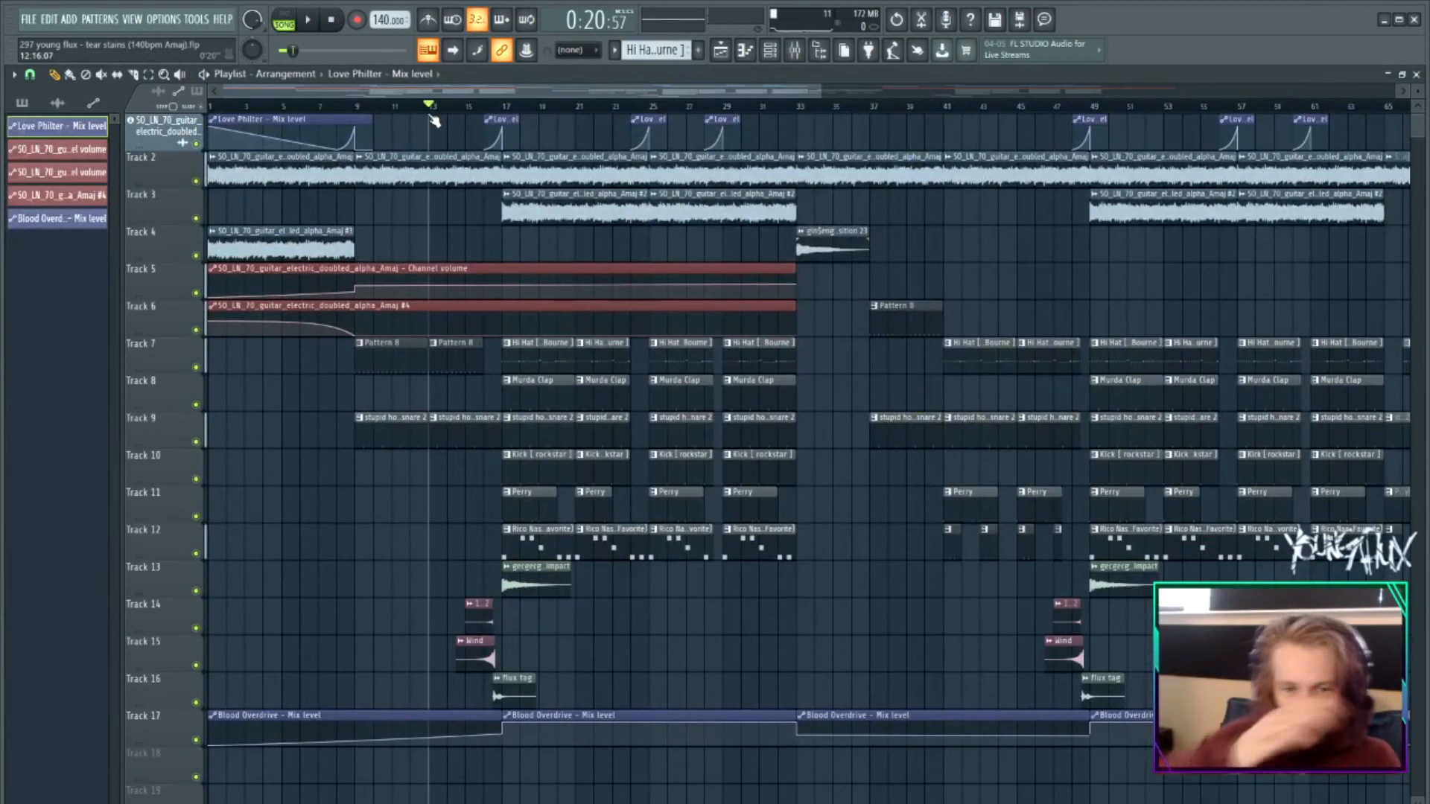
key("space")
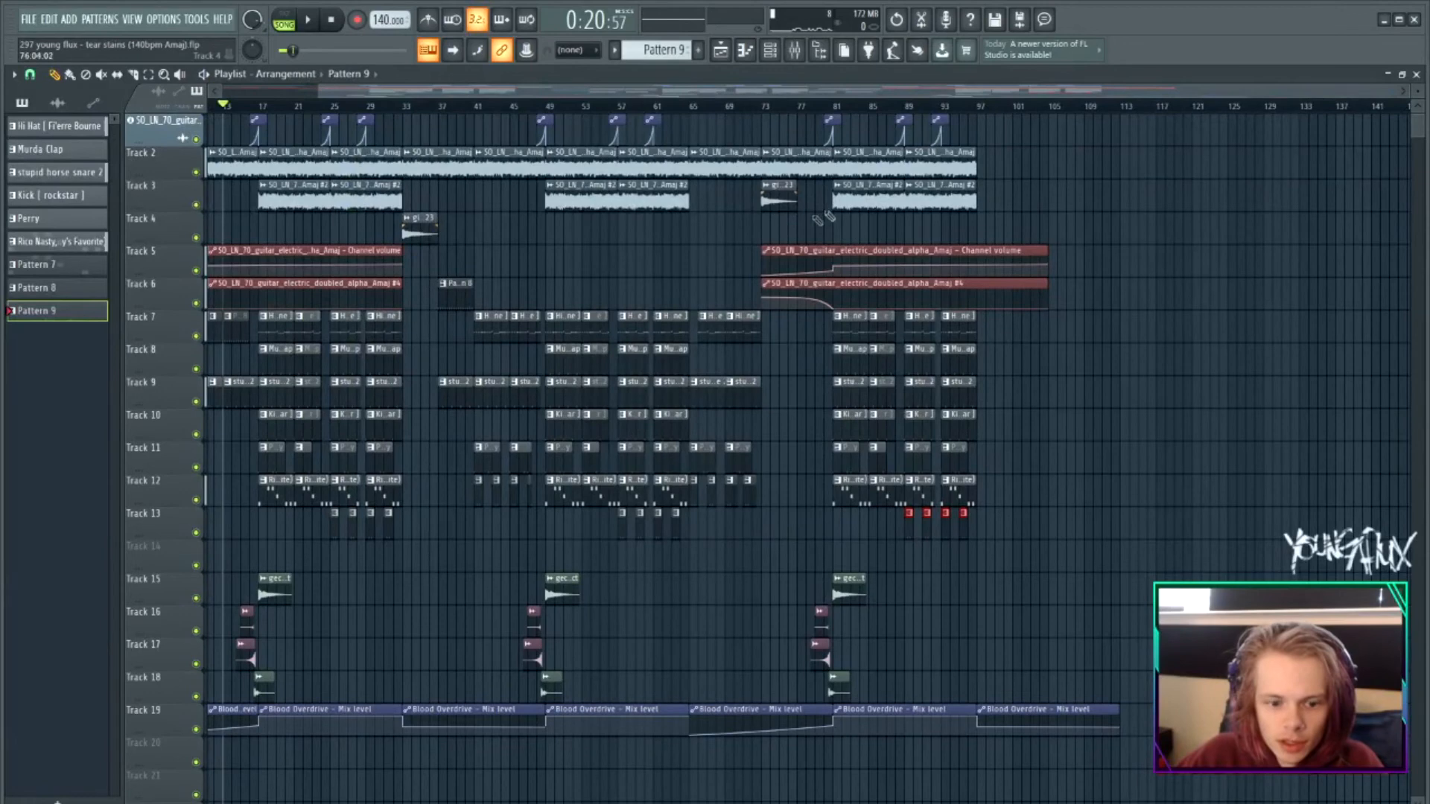
Extend the guitar loops on tracks 2 and 3 to bar 105 and trim the last Blood Overdrive automation clip to end there.
left_click(1009, 175)
right_click(1011, 177)
left_click_drag(1001, 209, 1017, 168)
left_click_drag(1119, 709, 1055, 706)
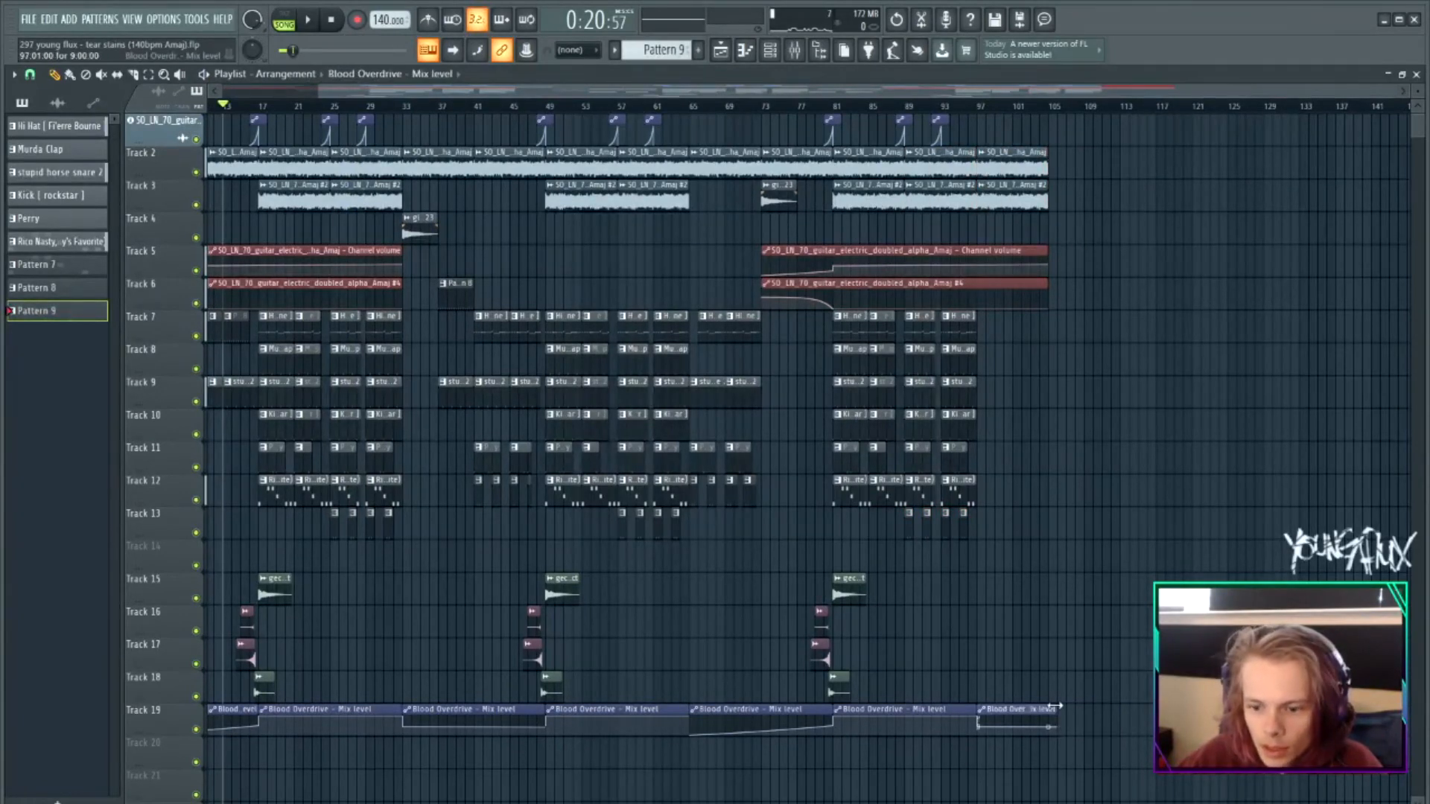
Slice the guitar clips on tracks 2 and 3 at bar 101 and make the final pieces unique.
scroll(1044, 673, "up", 2)
left_click(135, 75)
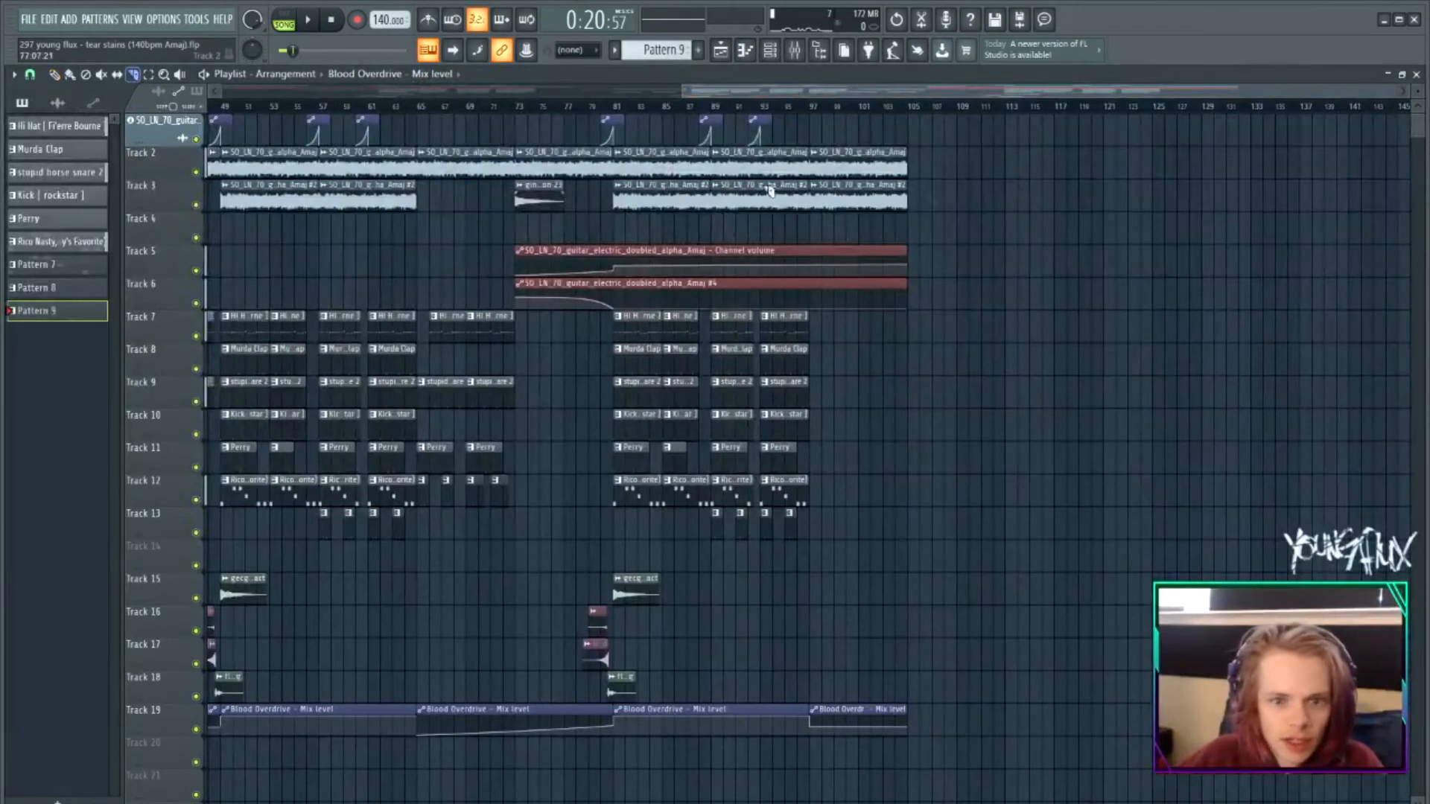
left_click(866, 163)
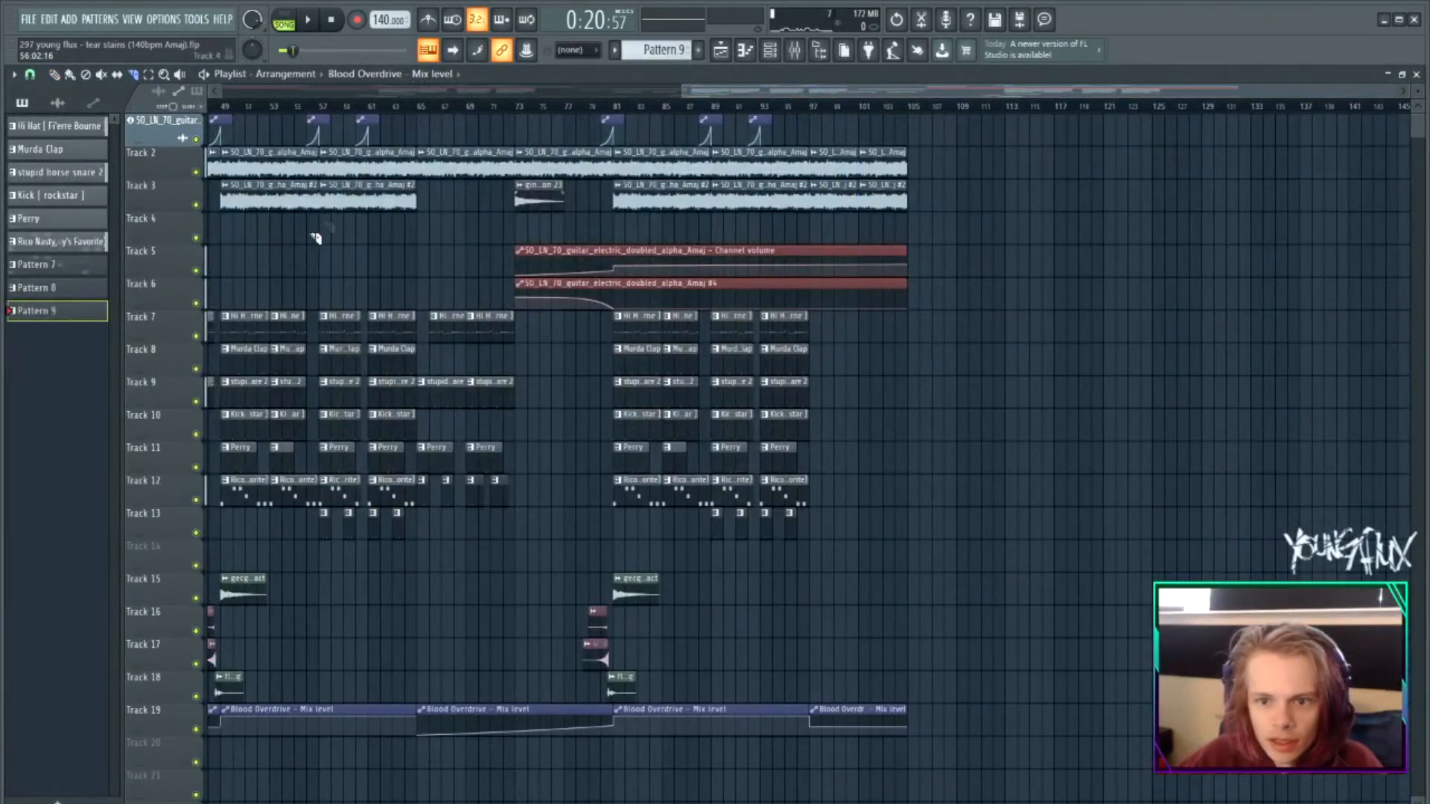
left_click(870, 156)
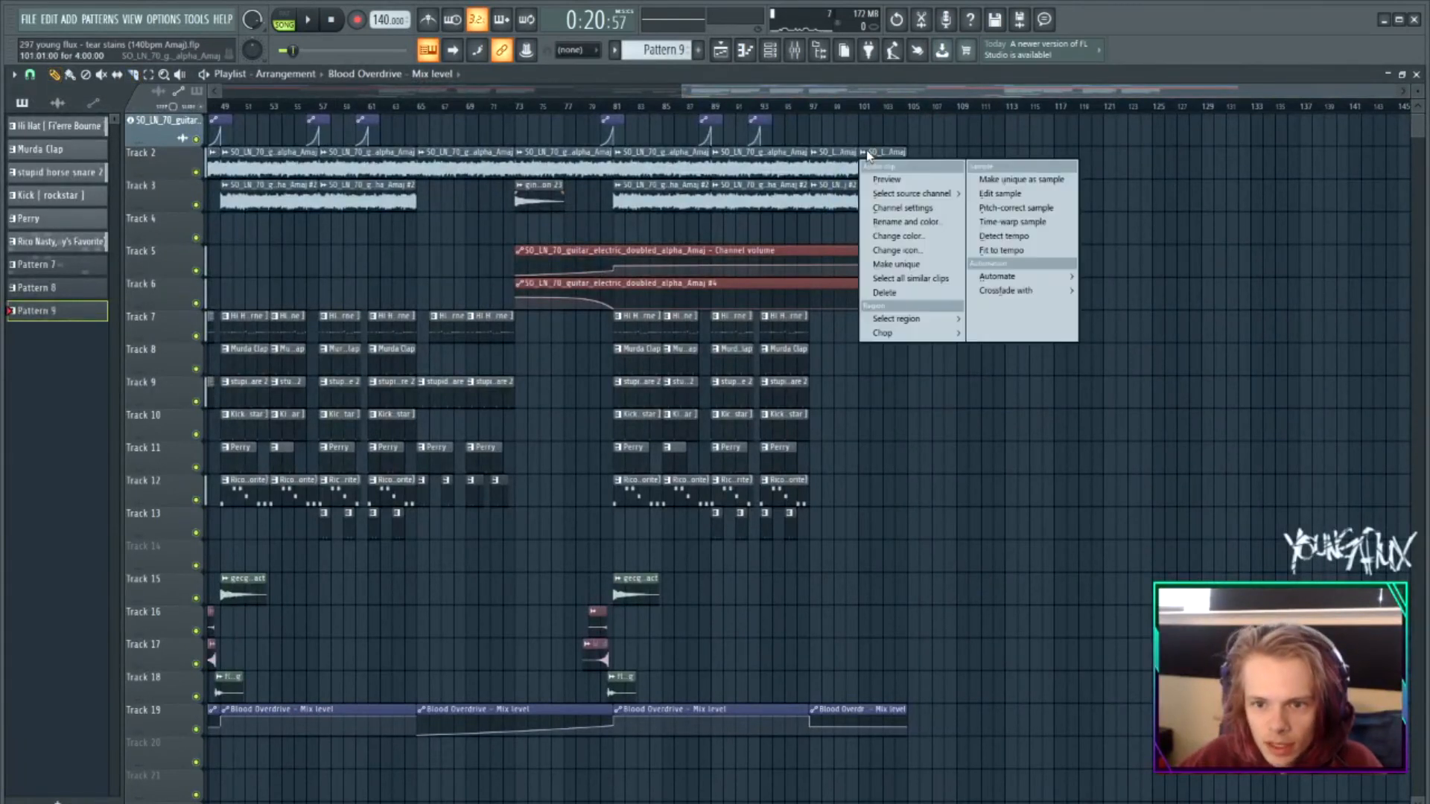
left_click(890, 262)
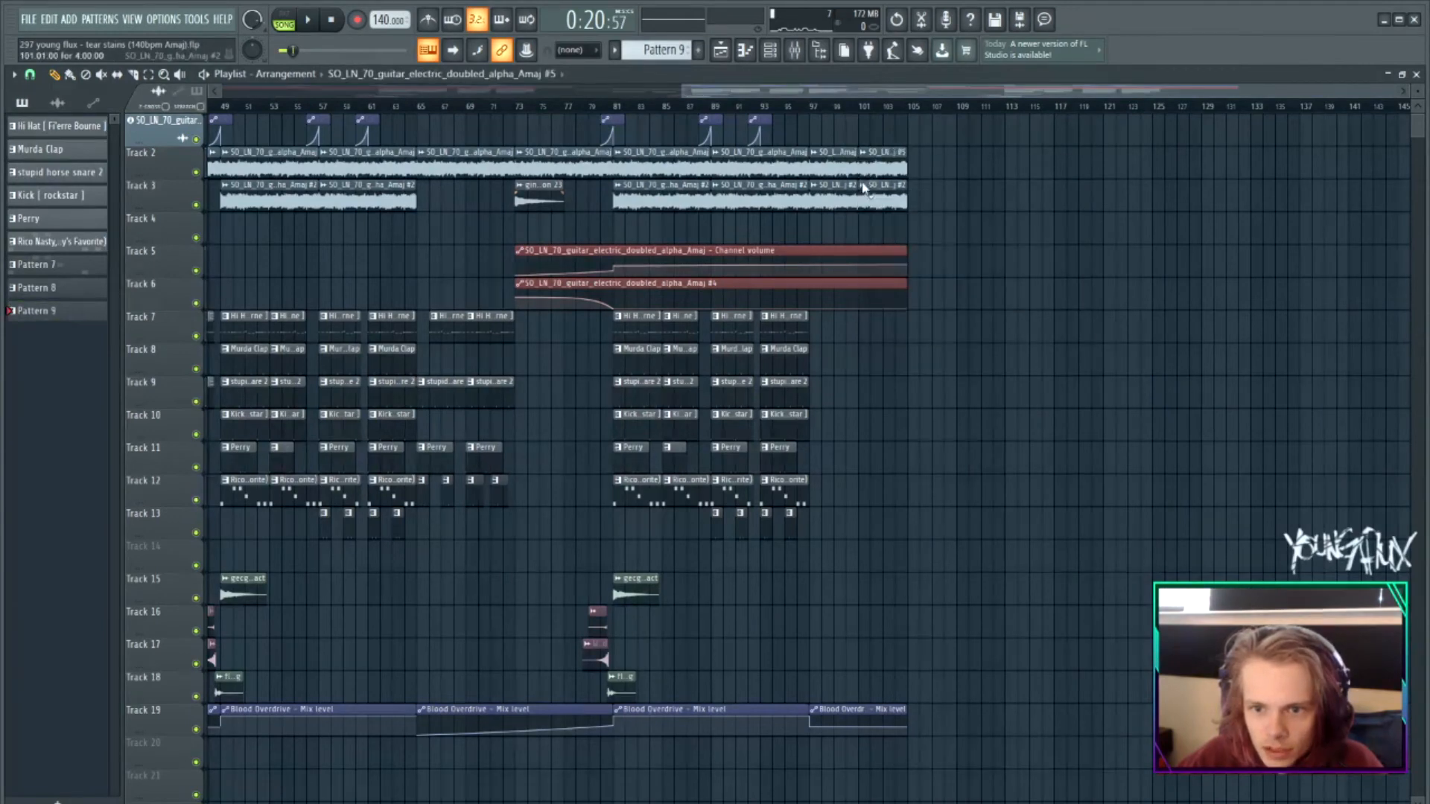
double_click(880, 165)
left_click(254, 334)
left_click(442, 164)
Place a four-bar copy of the hi-hat, clap, snare, kick, Perry and 808 clips on tracks 7 to 13 at bar 101.
mouse_move(870, 637)
left_mouse_down()
mouse_move(753, 310)
mouse_move(877, 346)
left_mouse_up()
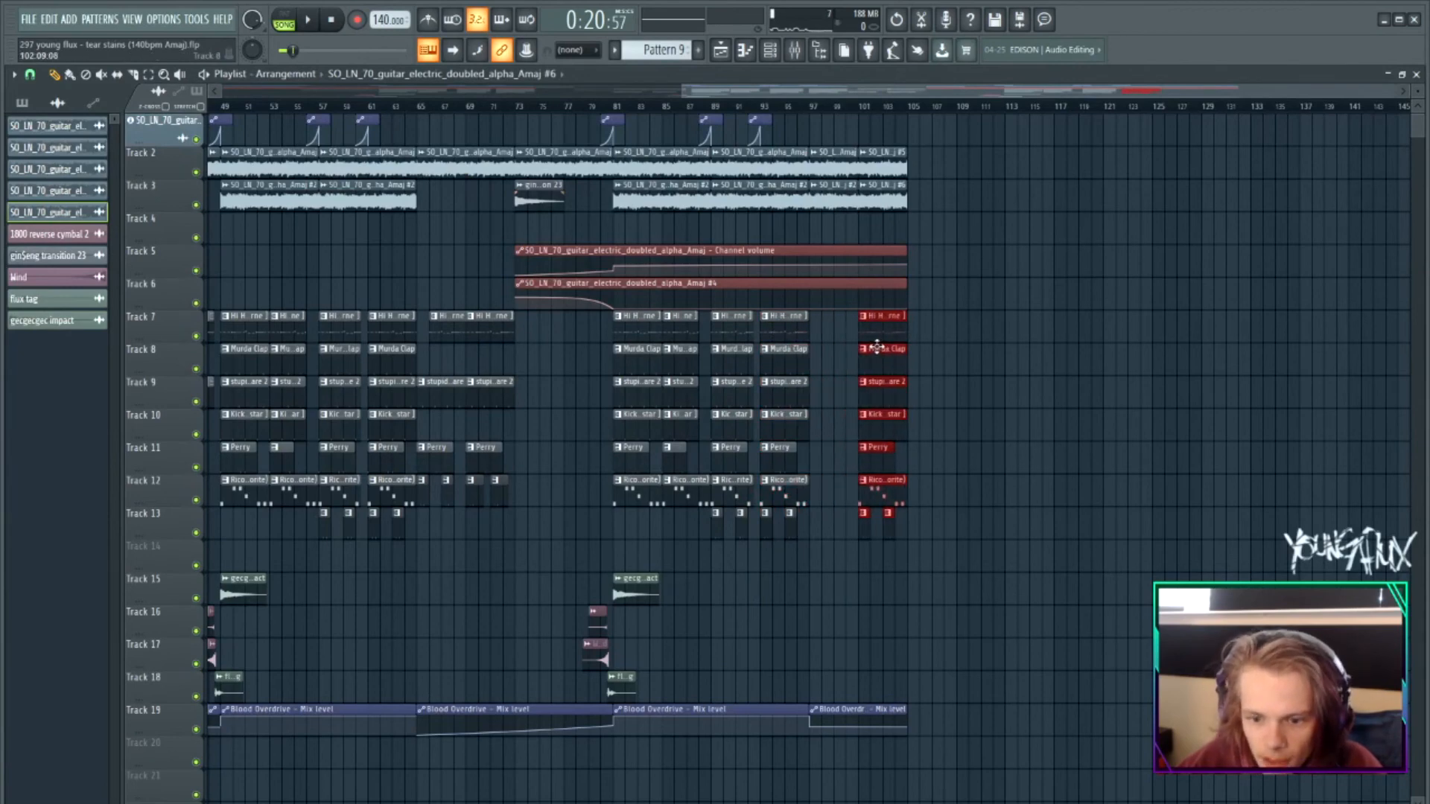
Create a master volume automation clip on track 20 and add a point at bar 97 to fade out to bar 105.
key("F9")
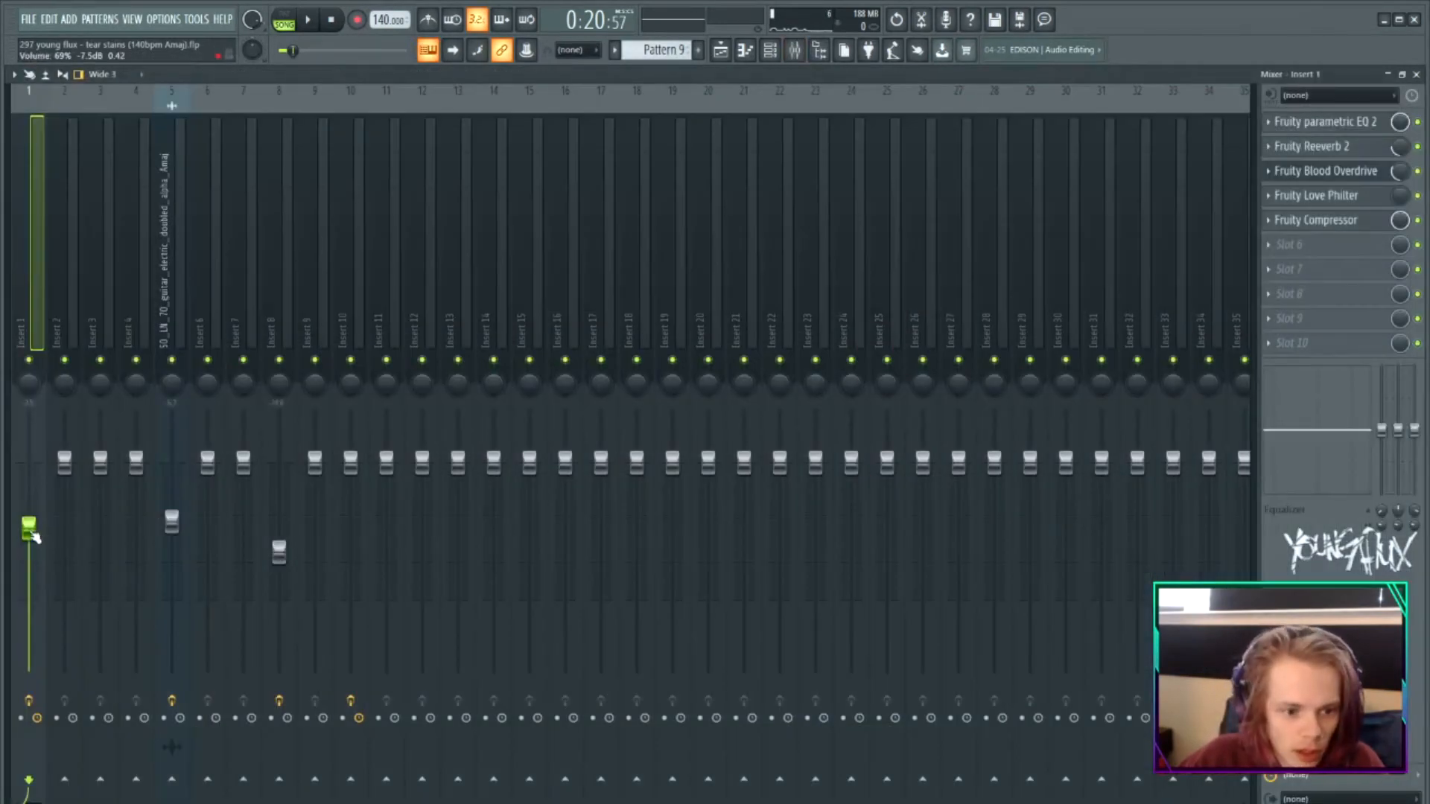
left_click(13, 74)
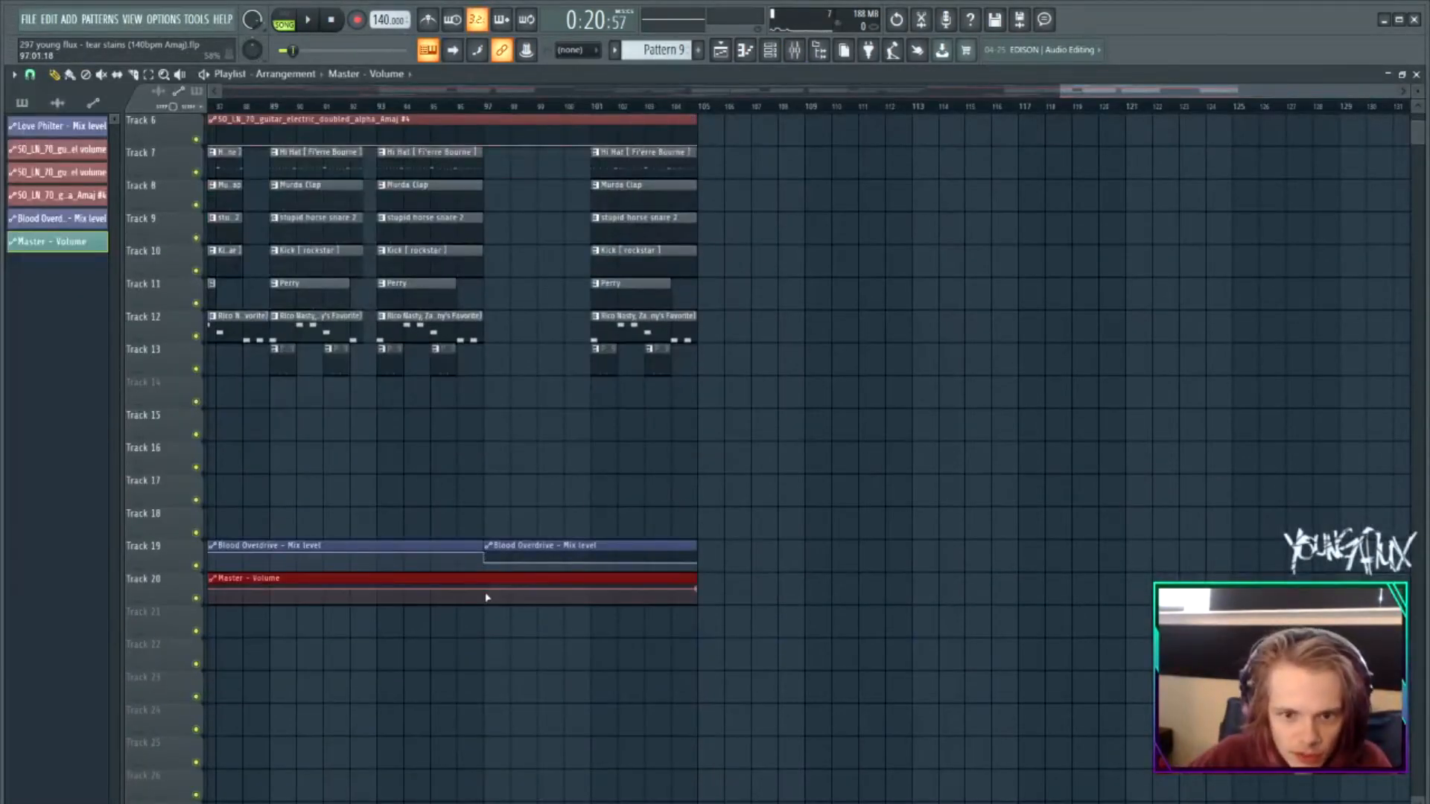
right_click(486, 598)
left_click_drag(485, 595, 487, 587)
scroll(464, 636, "down", 4)
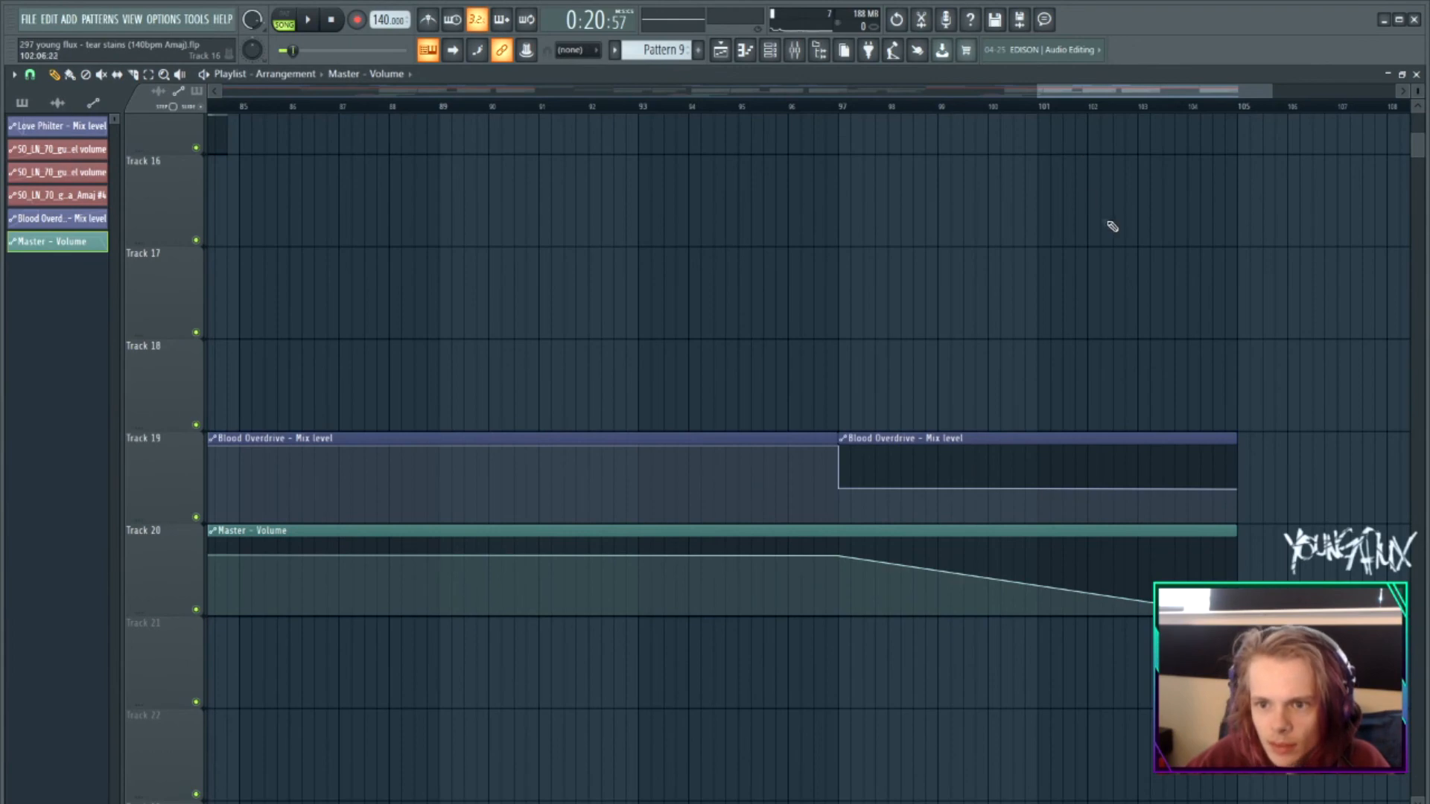
Play the outro from bar 97 to check the master fade-out, and review the complete arrangement.
scroll(1113, 193, "up", 10)
scroll(1147, 156, "down", 3)
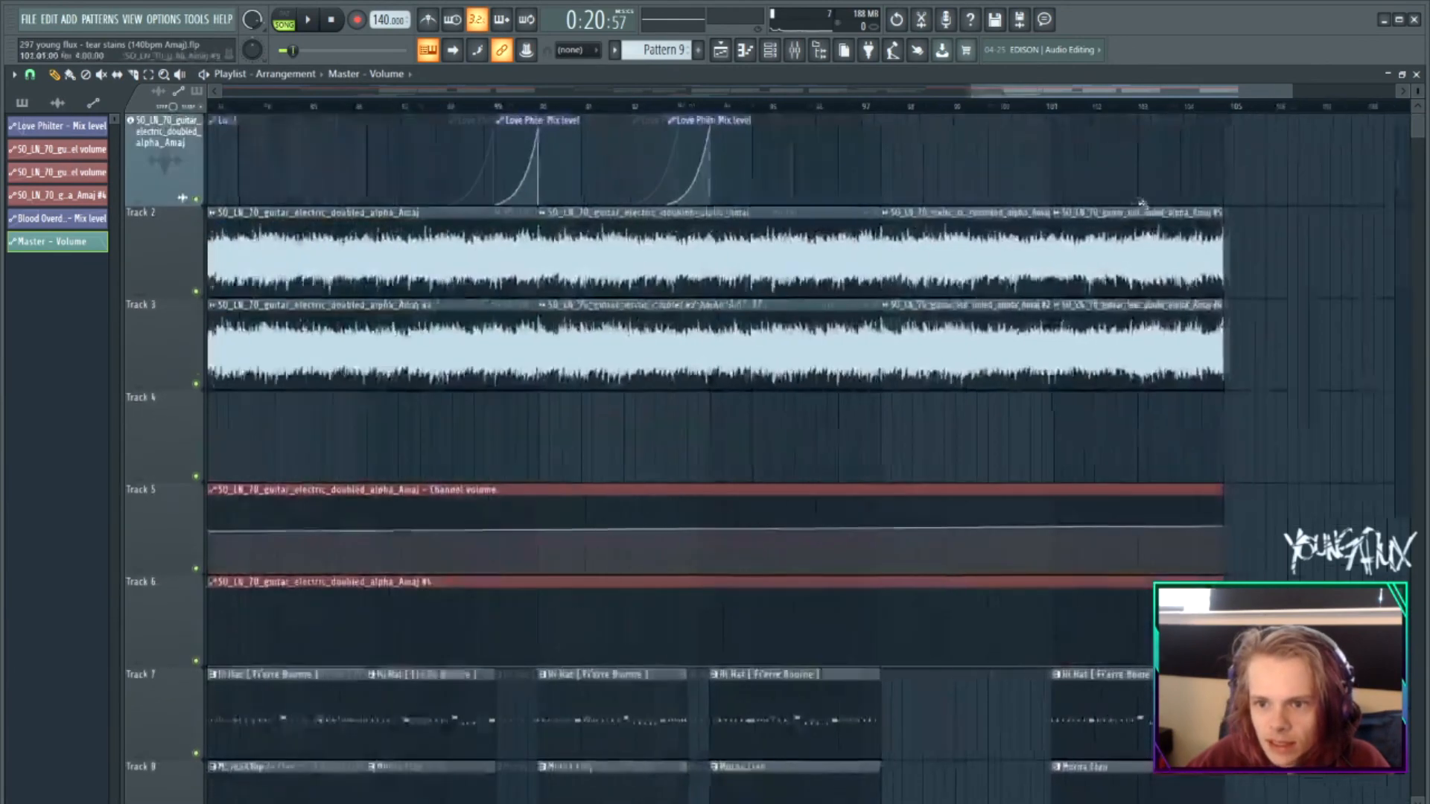
left_click(1068, 108)
left_click(1036, 105)
key("space")
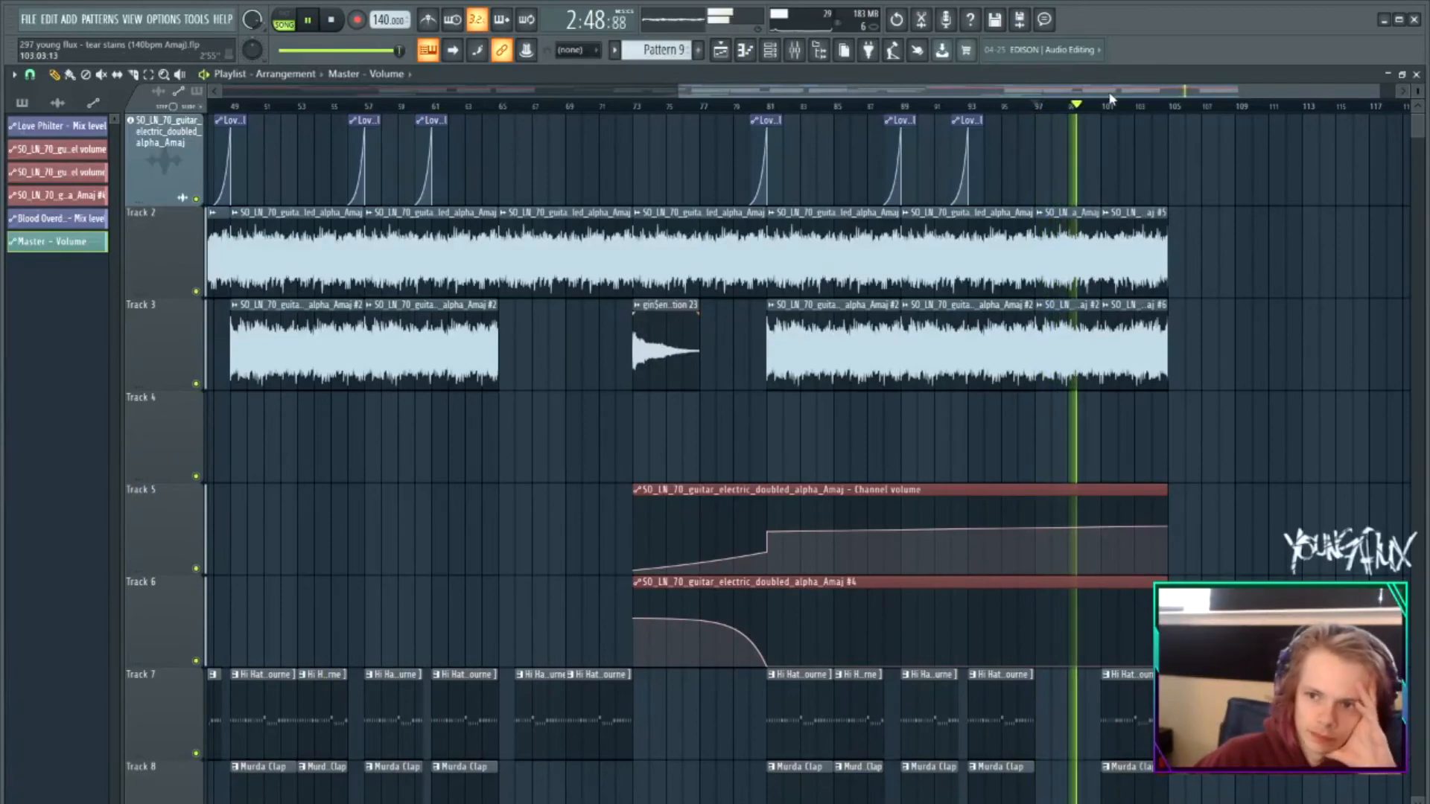
left_click_drag(1111, 93, 1178, 100)
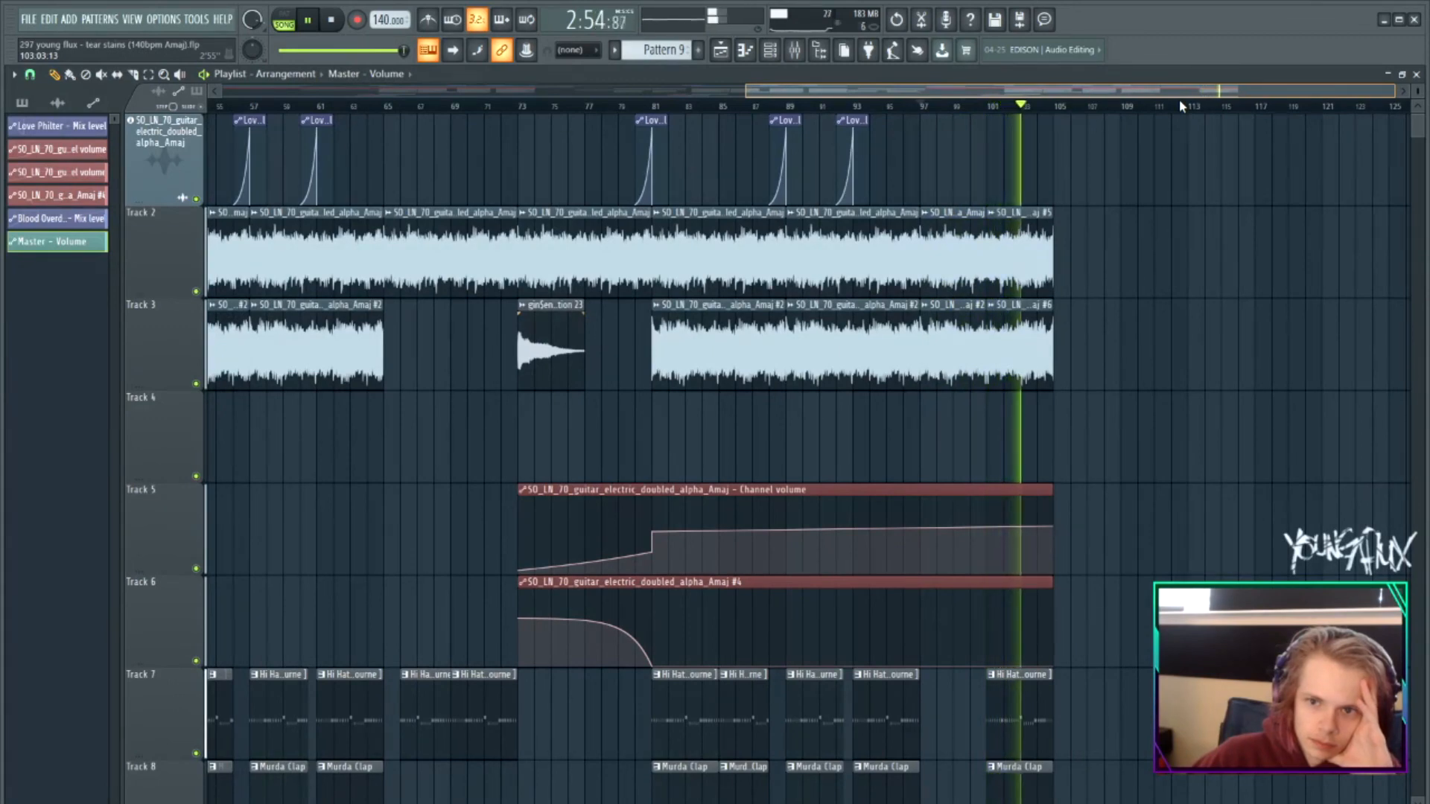
left_click_drag(1178, 100, 1296, 149)
key("space")
scroll(1021, 292, "down", 3)
scroll(1010, 307, "down", 10)
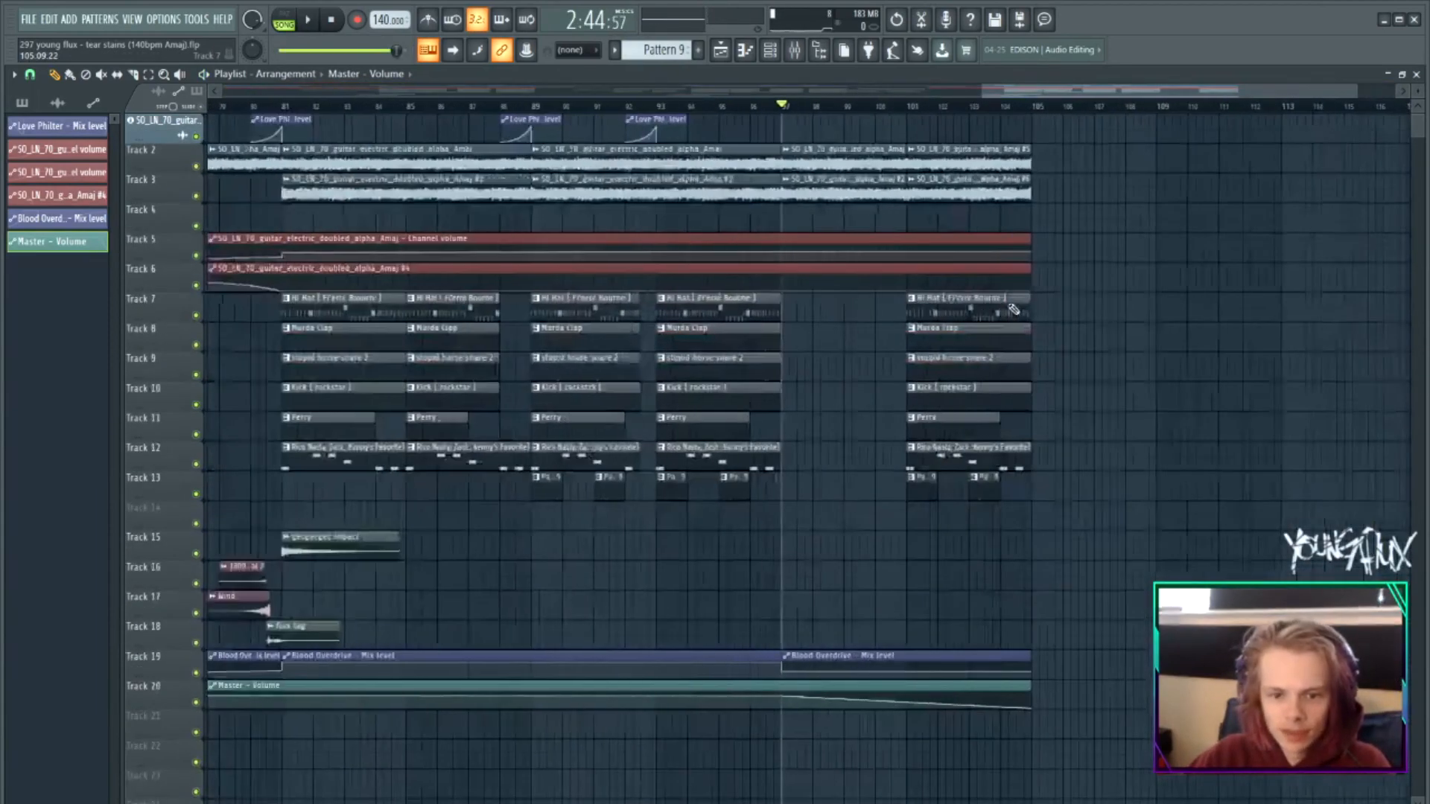
scroll(848, 335, "down", 4)
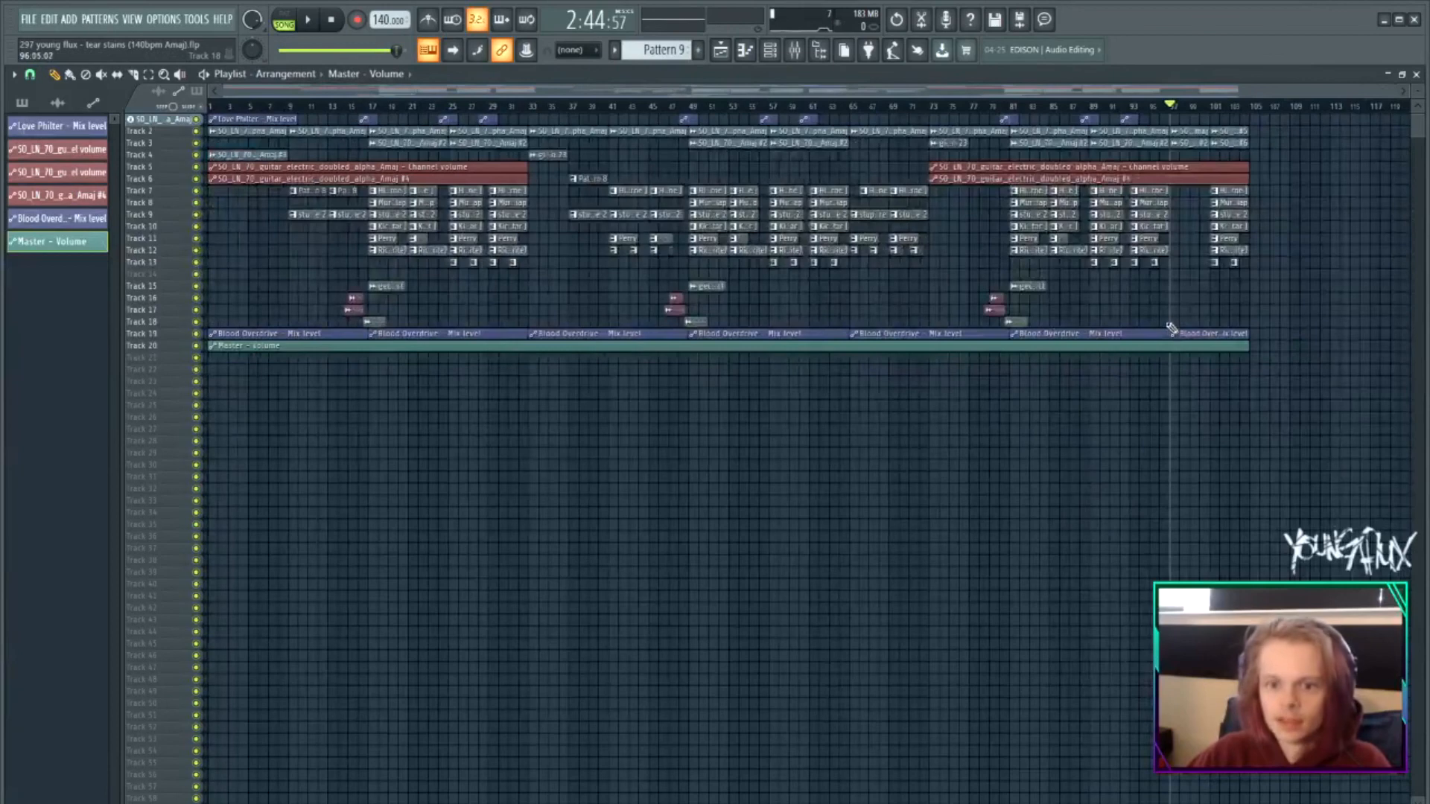